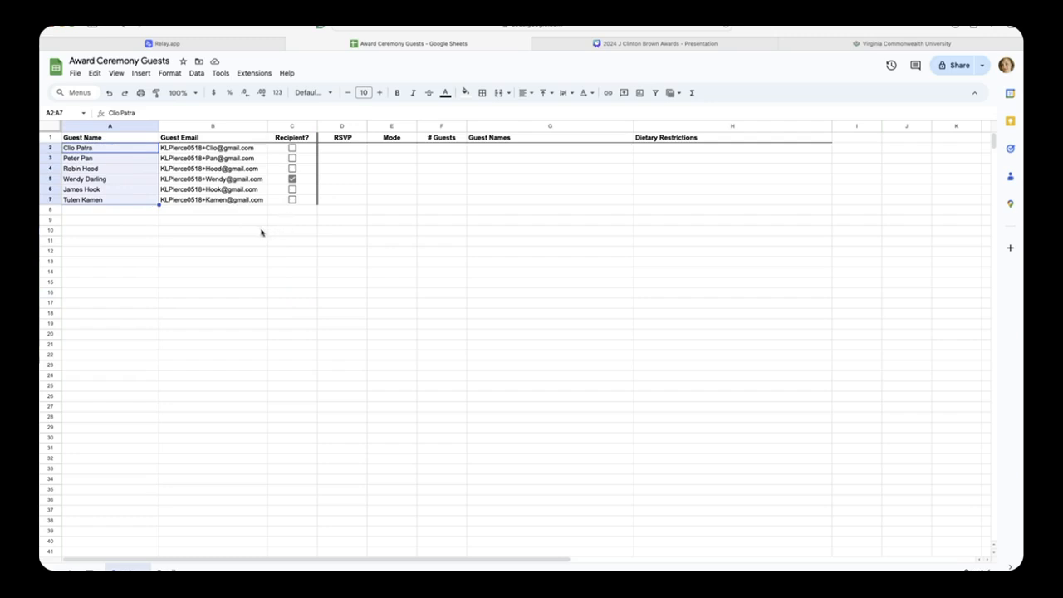
# Mark the guest in row 3 as an award recipient in the guest sheet.
pyautogui.click(291, 241)
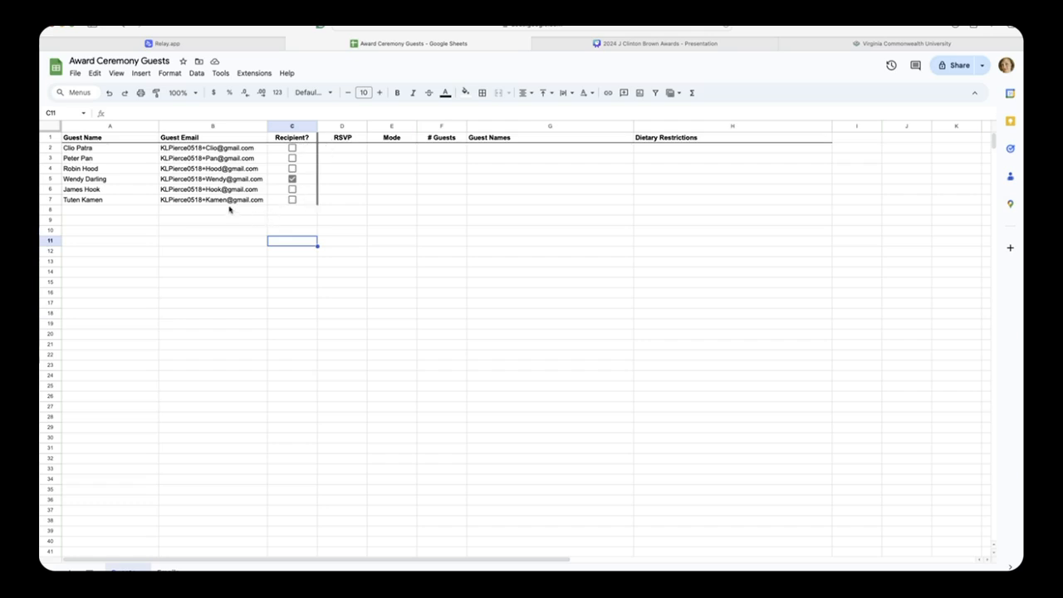
pyautogui.click(292, 158)
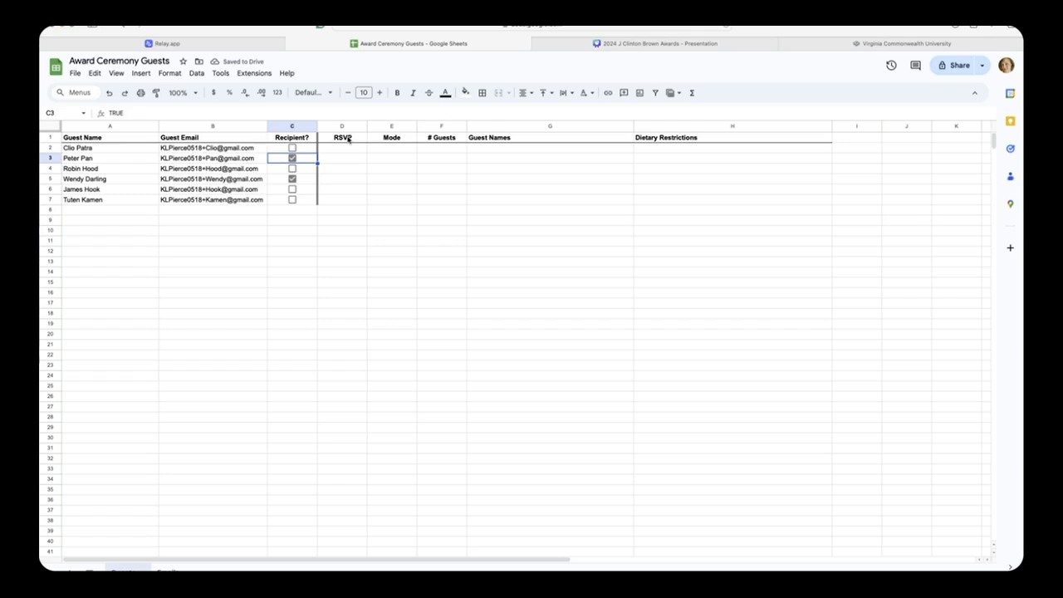
# Review the RSVP, Mode, # Guests, Guest Names and Dietary Restrictions cells for rows 2 to 7.
pyautogui.moveTo(351, 151); pyautogui.dragTo(351, 199)
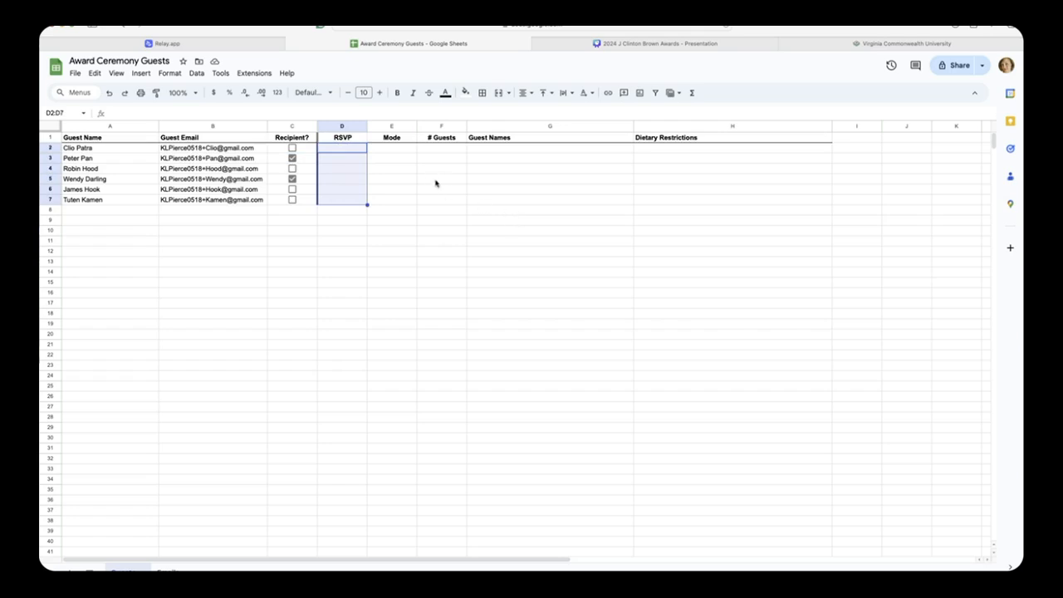
pyautogui.moveTo(407, 150); pyautogui.dragTo(411, 200)
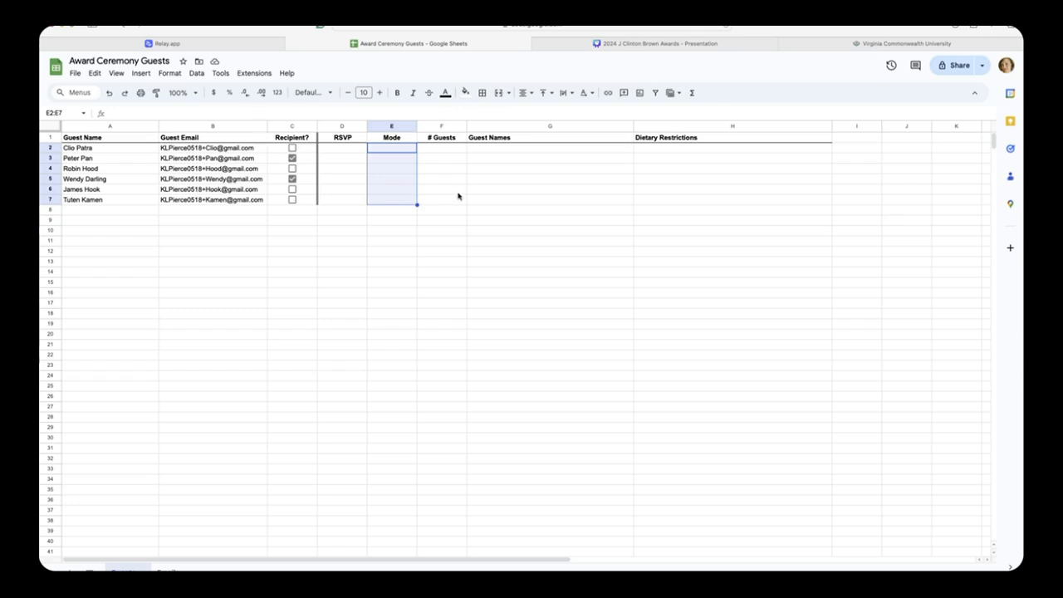
pyautogui.moveTo(451, 149); pyautogui.dragTo(509, 204)
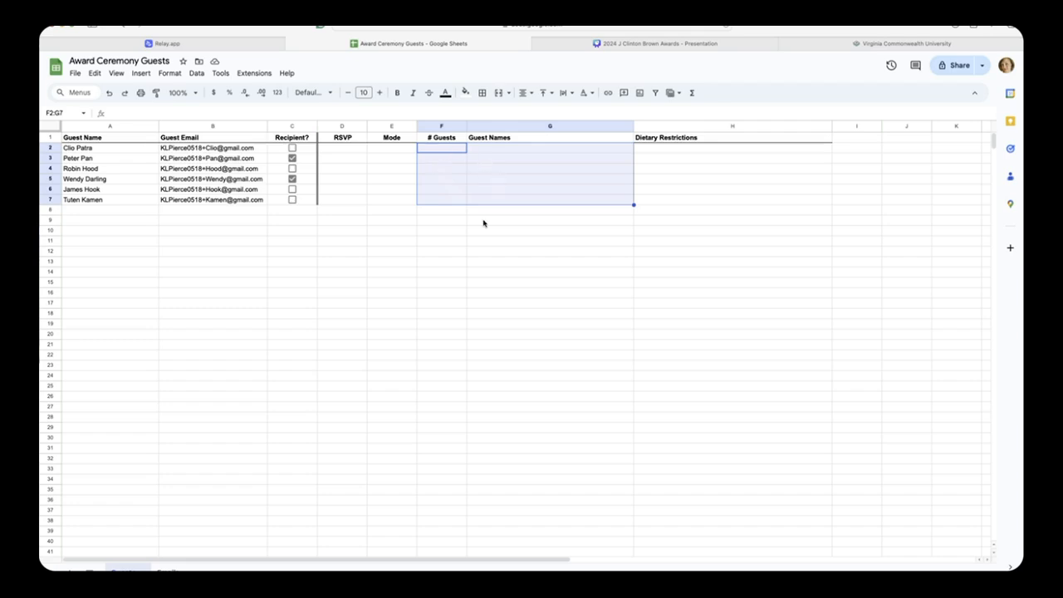
pyautogui.moveTo(738, 149); pyautogui.dragTo(736, 203)
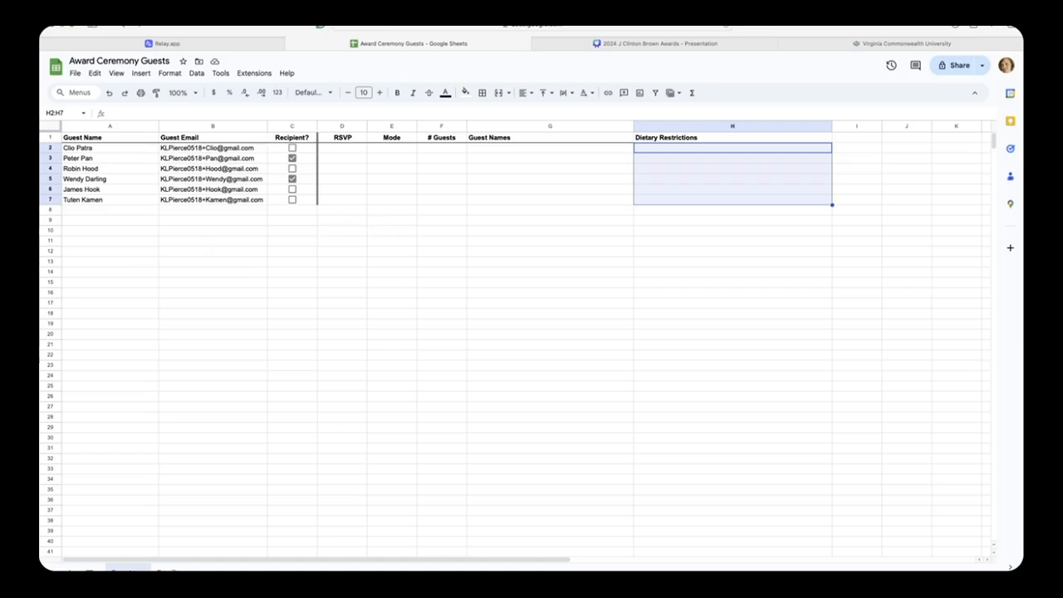
# Switch to Relay.app and create a new workflow named "Award Ceremony 2024".
pyautogui.click(191, 43)
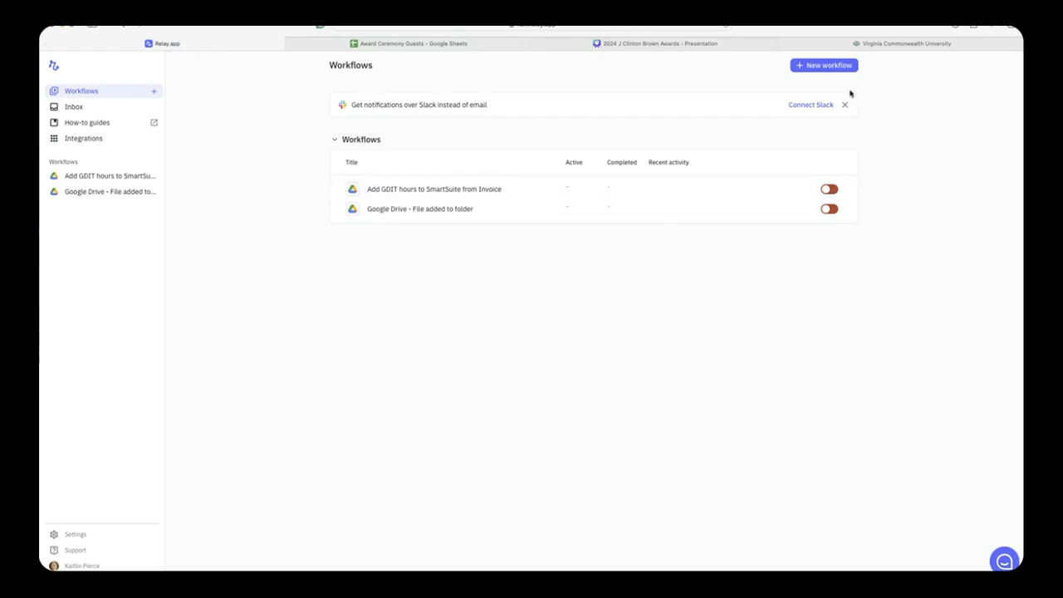
pyautogui.click(835, 68)
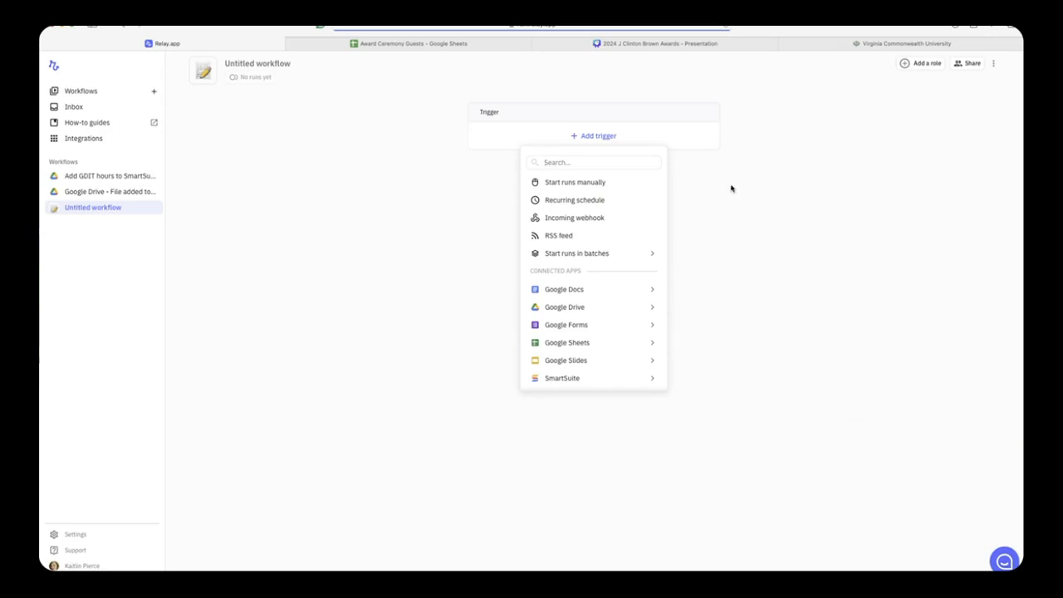
pyautogui.click(283, 66)
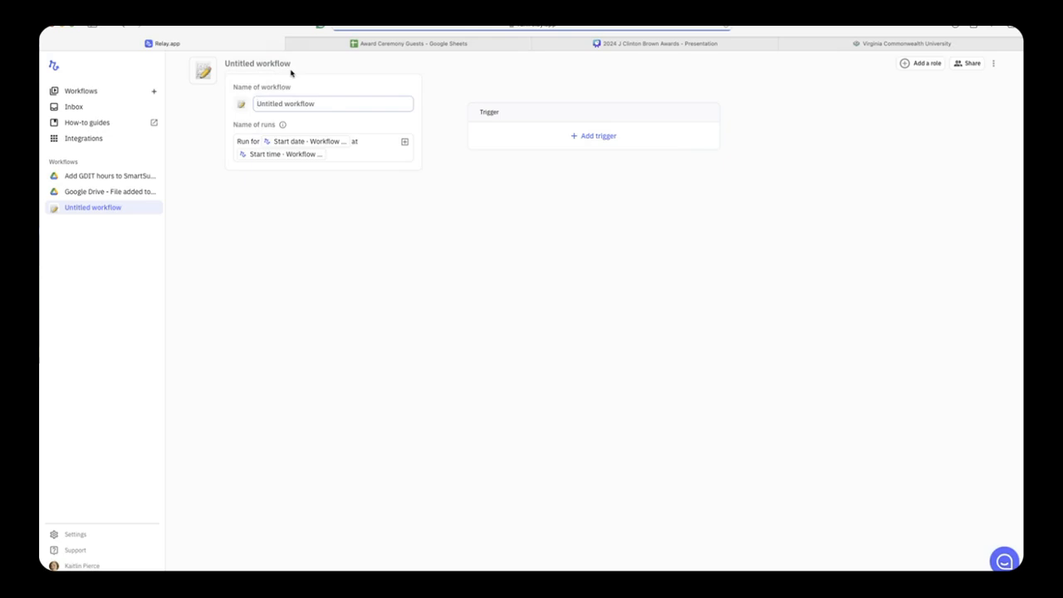
pyautogui.write('Aw')
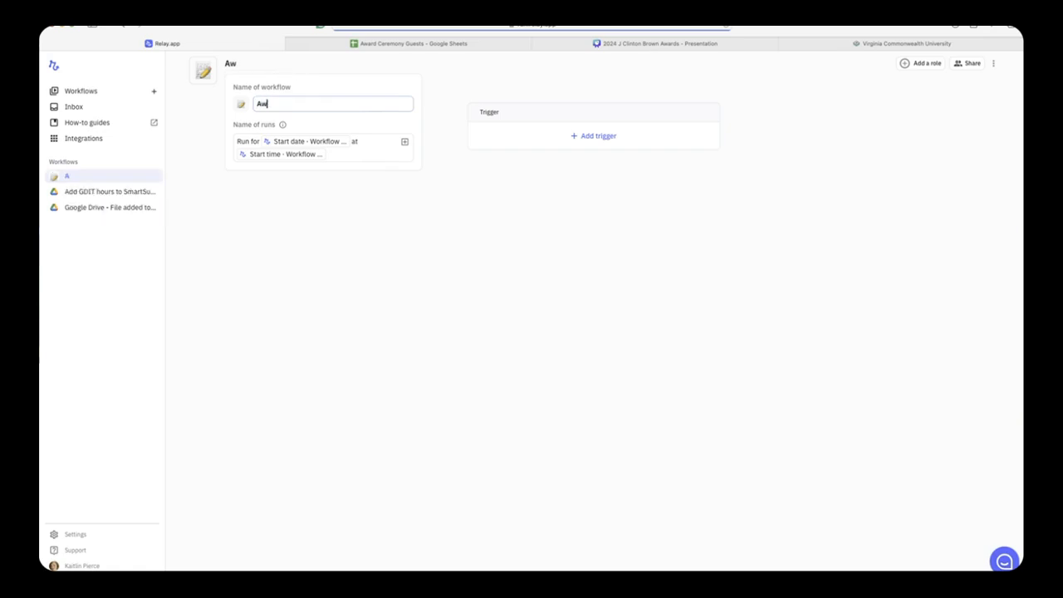
pyautogui.write('ard Cermoney')
pyautogui.press('BackSpace')
pyautogui.press('BackSpace')
pyautogui.press('BackSpace')
pyautogui.write('oni')
pyautogui.press('BackSpace')
pyautogui.press('BackSpace')
pyautogui.press('BackSpace')
pyautogui.press('BackSpace')
pyautogui.write('emony 2024')
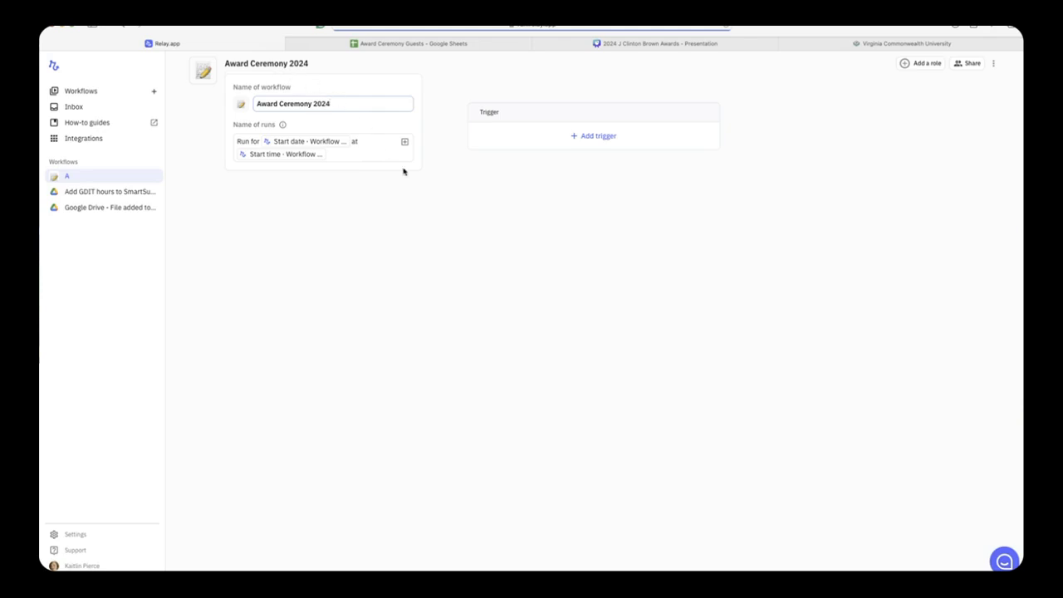
pyautogui.click(413, 225)
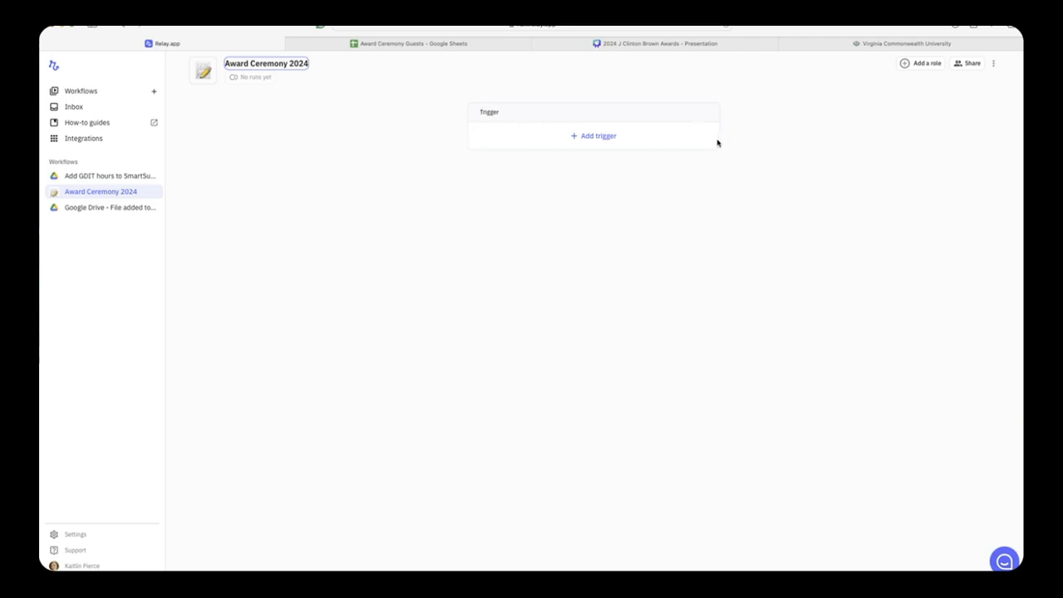
# Add a trigger to the workflow that starts runs in batches manually.
pyautogui.click(579, 137)
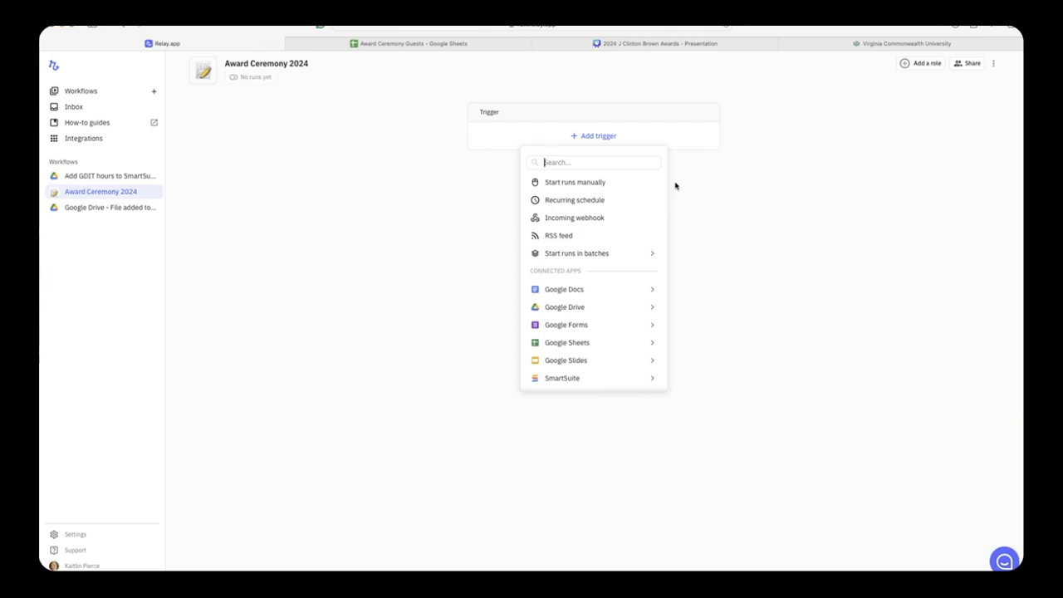
pyautogui.moveTo(656, 260)
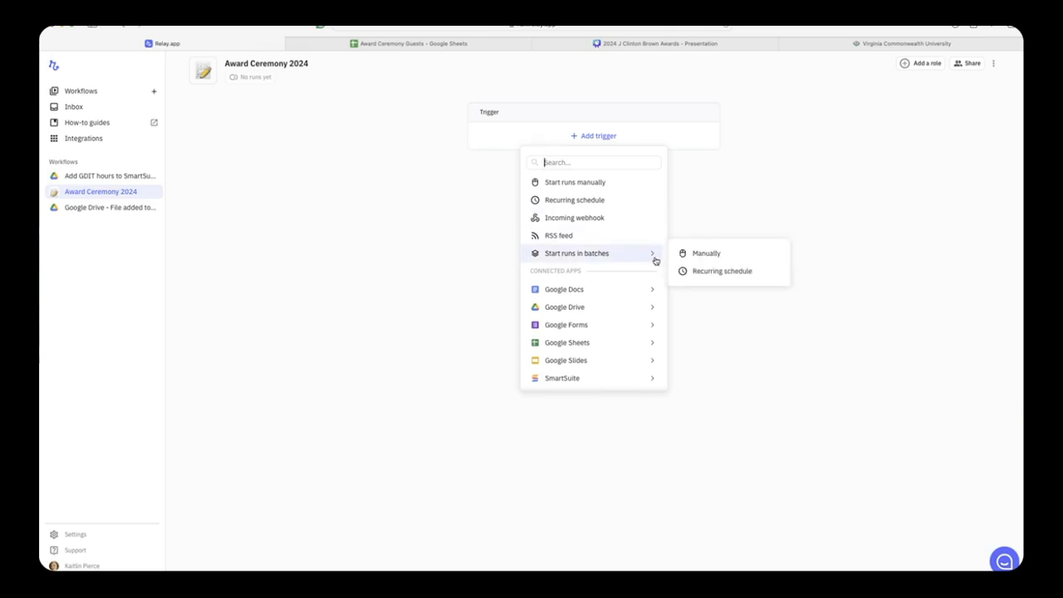
pyautogui.click(697, 256)
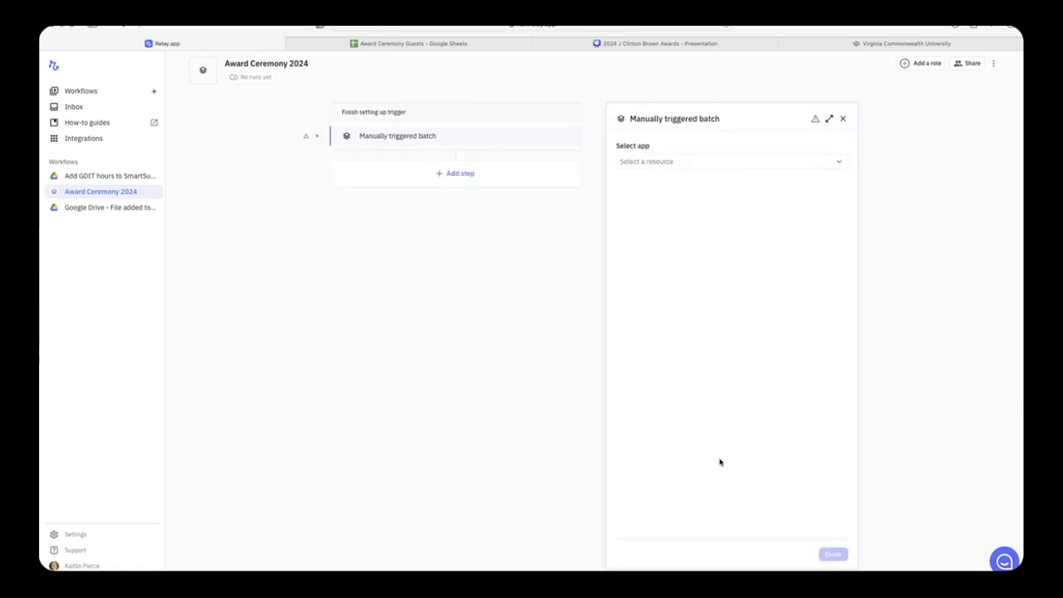
# Set the batch trigger's source to Google Sheets rows from the Guests sheet of the Award Ceremony Guests spreadsheet.
pyautogui.click(828, 119)
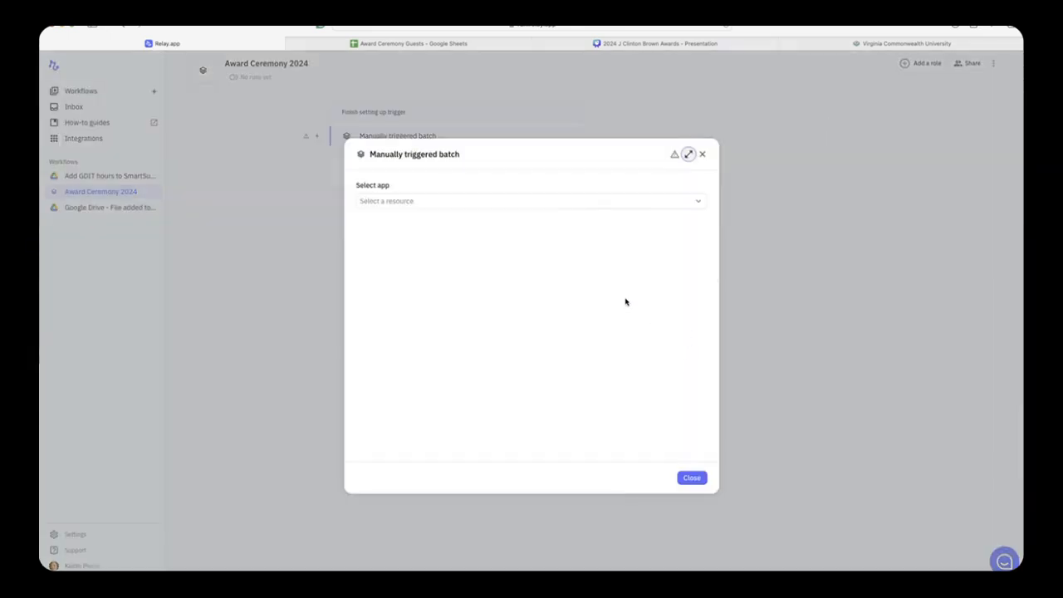
pyautogui.click(457, 204)
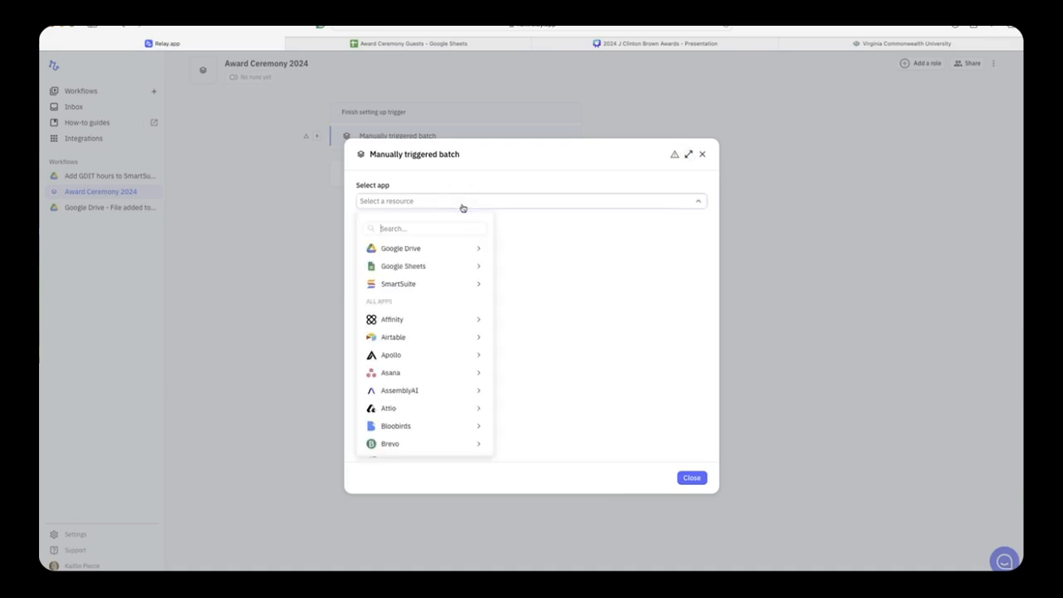
pyautogui.moveTo(472, 268)
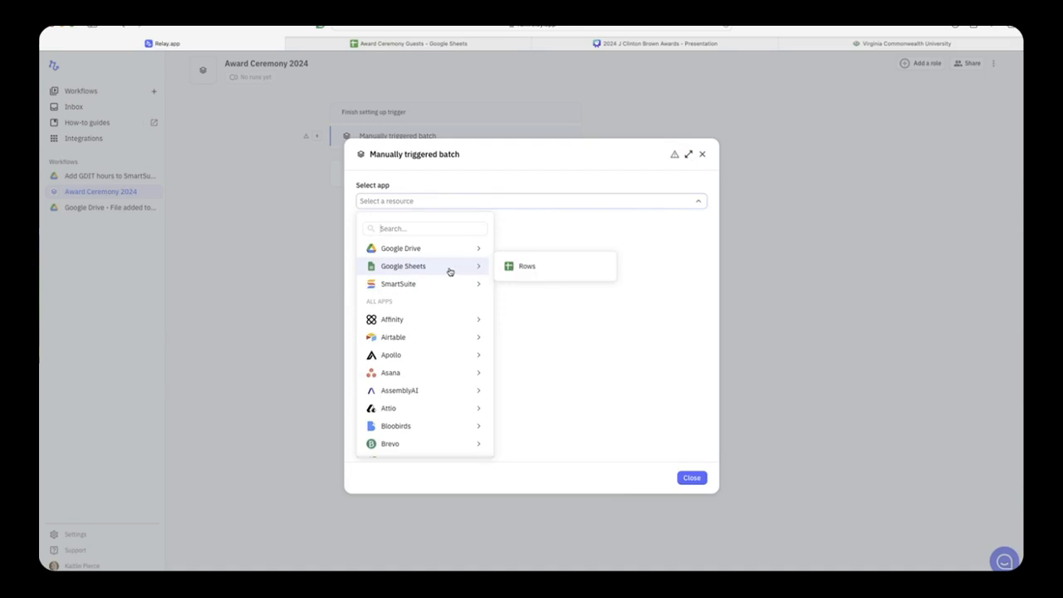
pyautogui.click(529, 267)
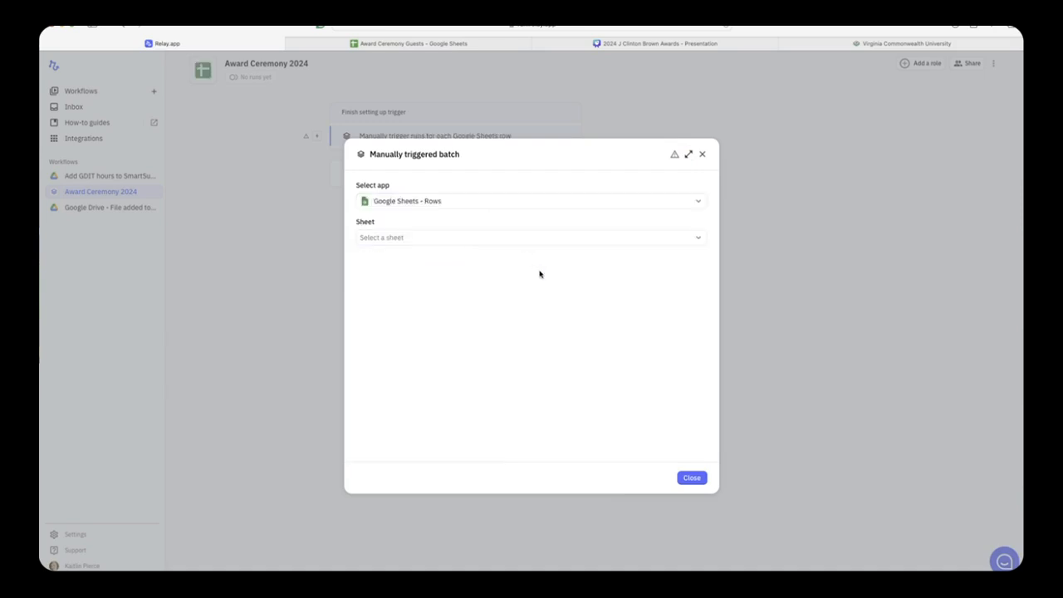
pyautogui.click(459, 240)
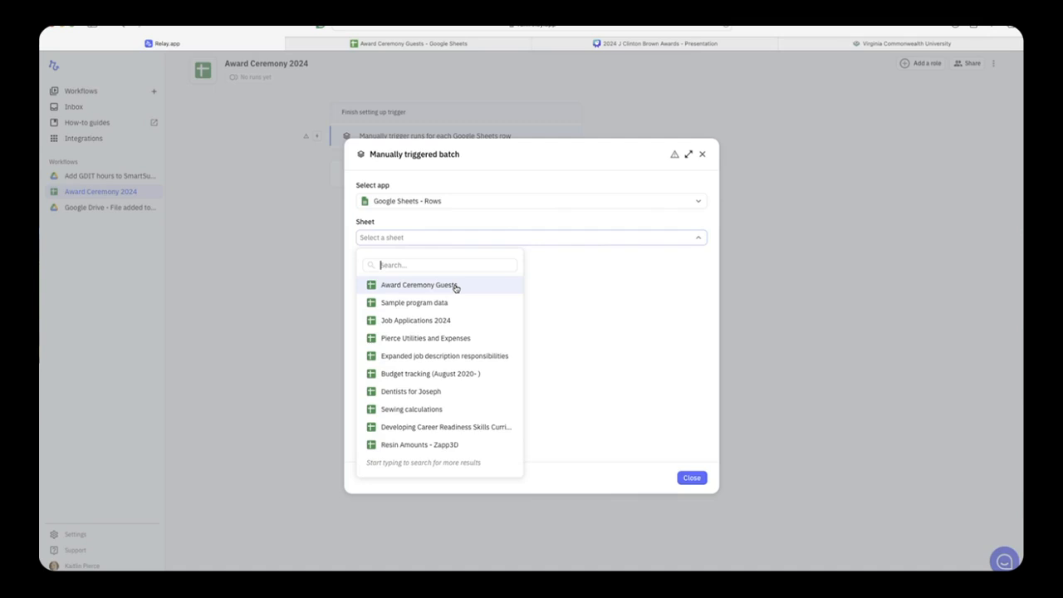
pyautogui.click(455, 287)
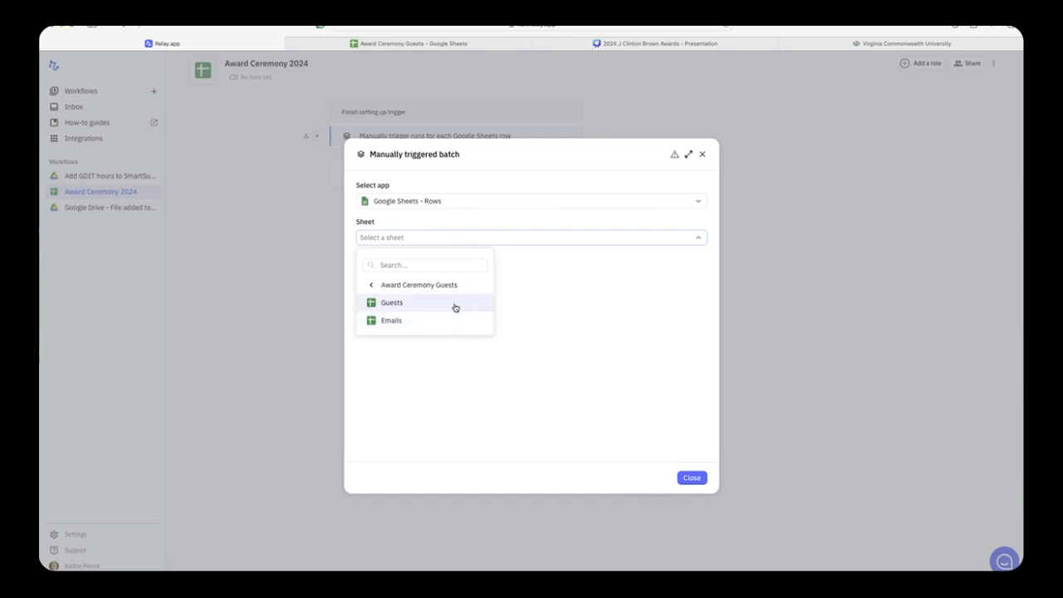
pyautogui.click(451, 305)
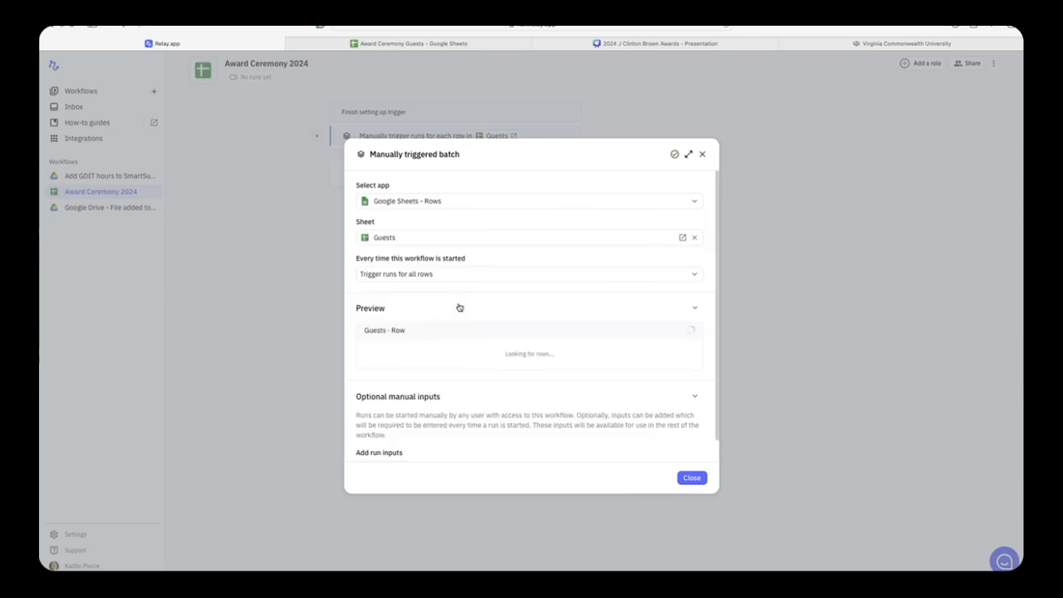
# Have the batch trigger start runs for all rows and finish its configuration.
pyautogui.moveTo(358, 259); pyautogui.dragTo(478, 258)
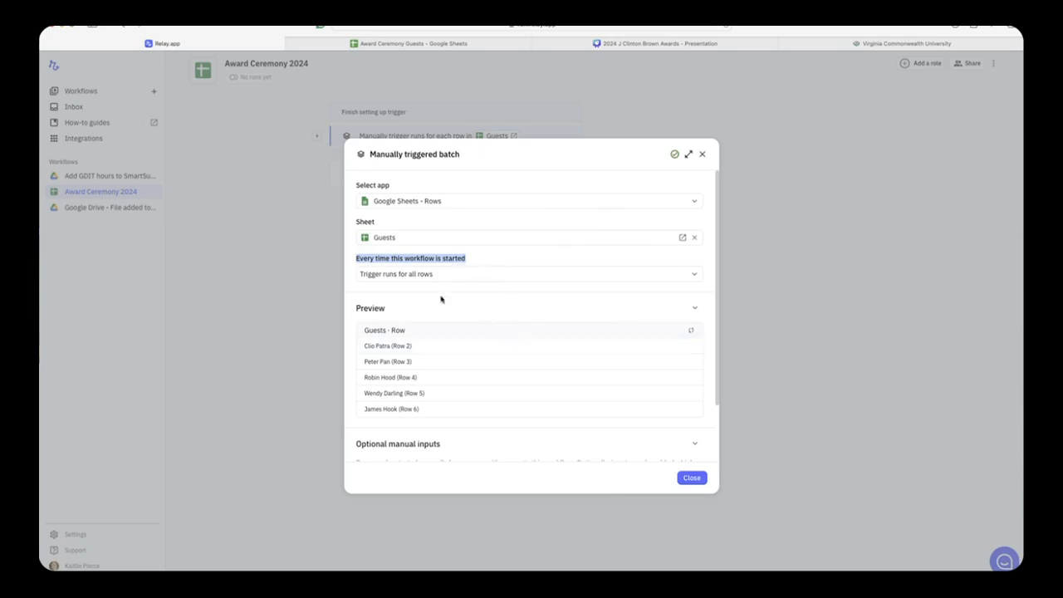
pyautogui.click(402, 275)
pyautogui.click(596, 140)
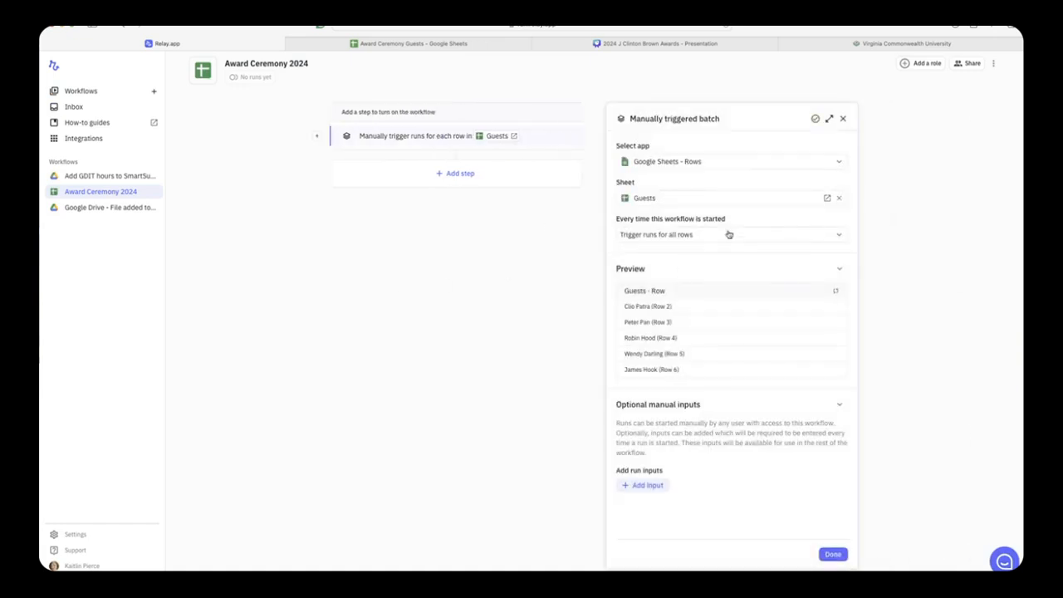
pyautogui.click(828, 119)
pyautogui.click(695, 276)
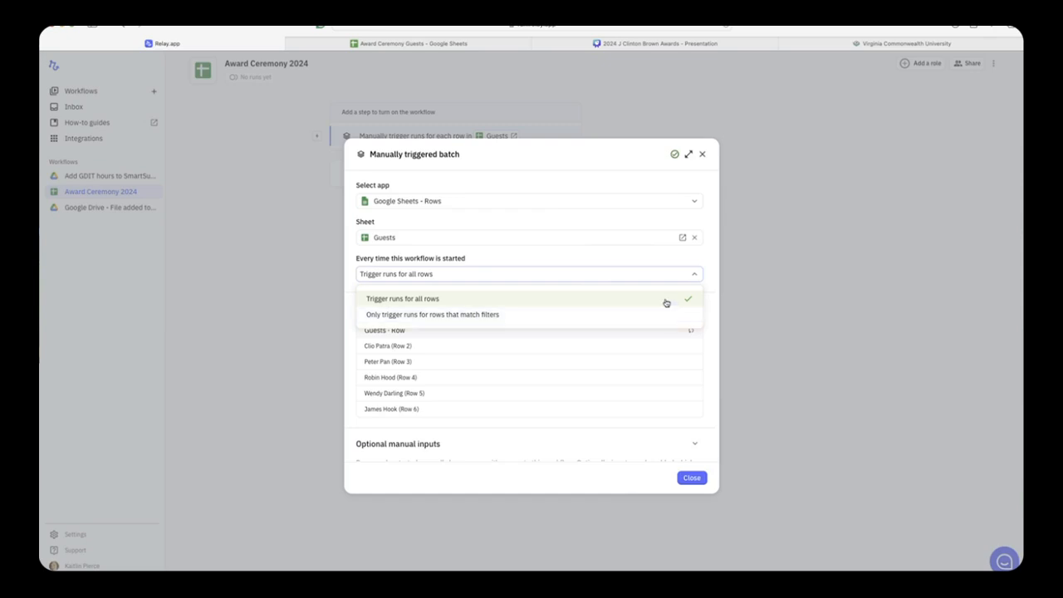
pyautogui.click(666, 303)
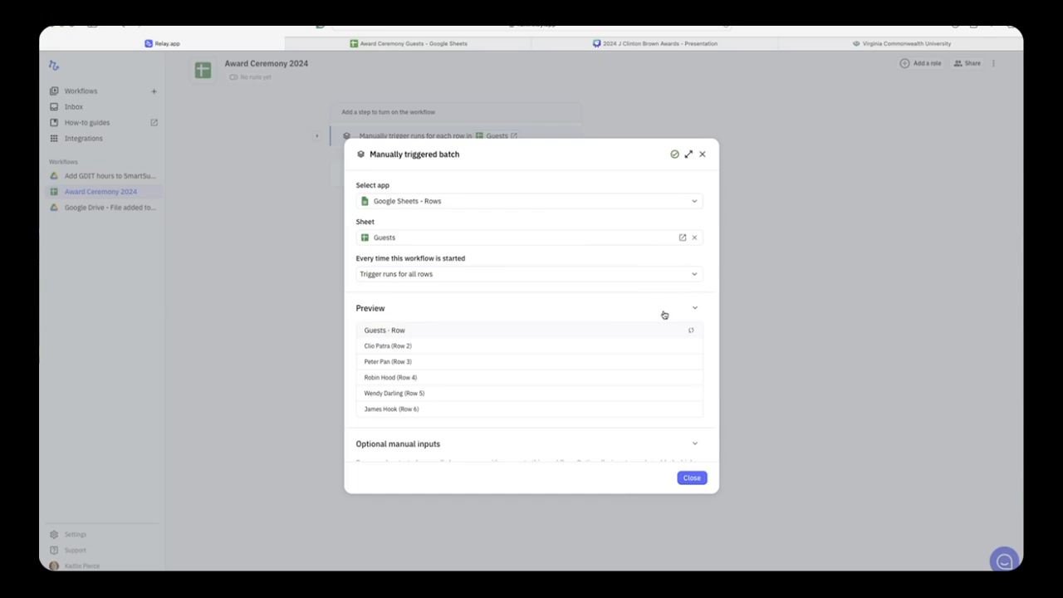
pyautogui.scroll(-2, 603, 318)
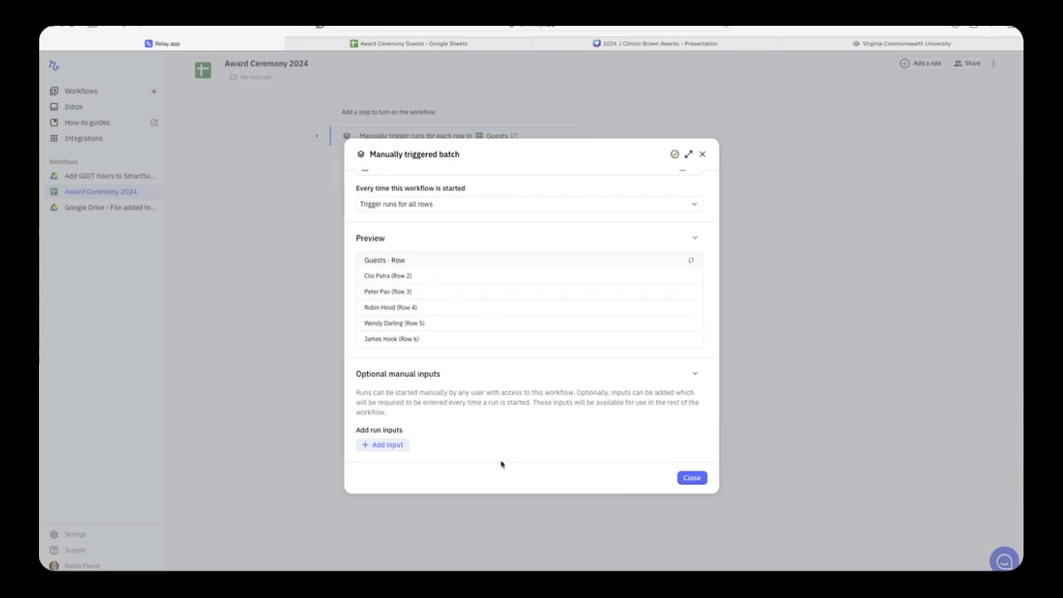
pyautogui.click(692, 478)
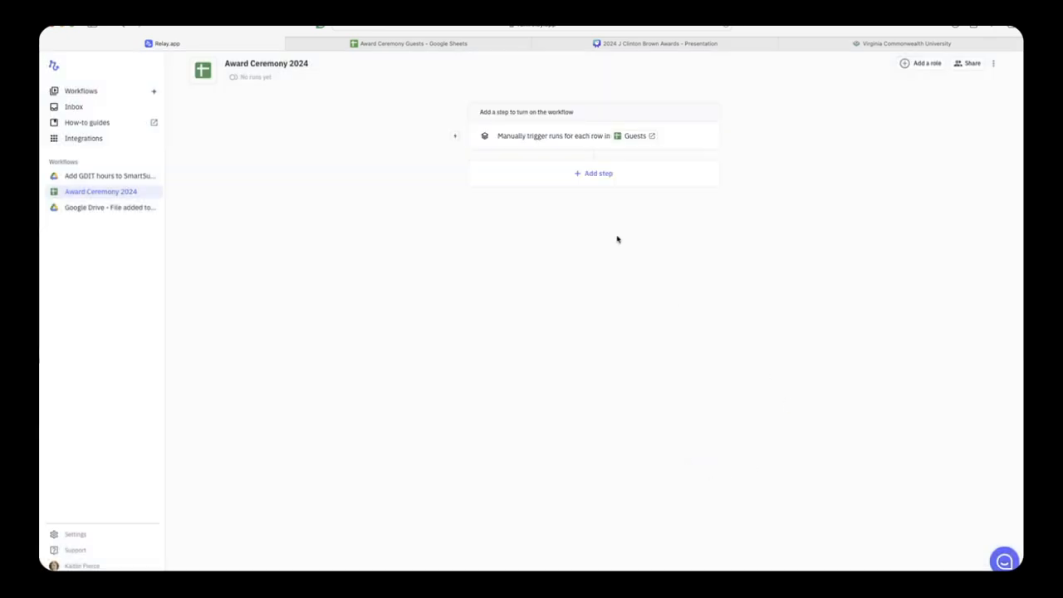
# Add a Gmail Send email step after the batch trigger.
pyautogui.click(585, 175)
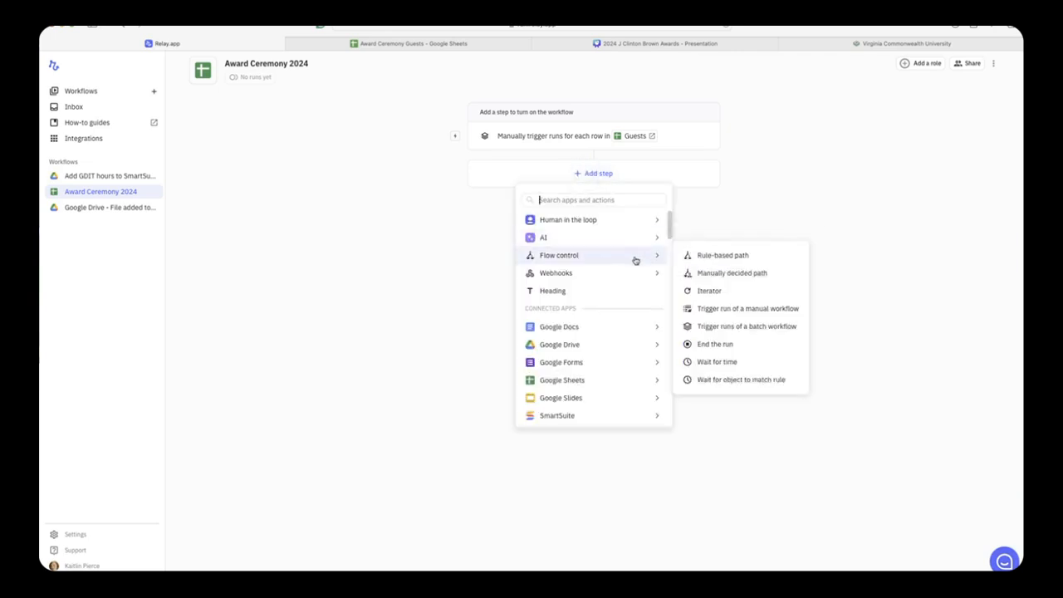
pyautogui.moveTo(618, 386)
pyautogui.scroll(-10, 617, 386)
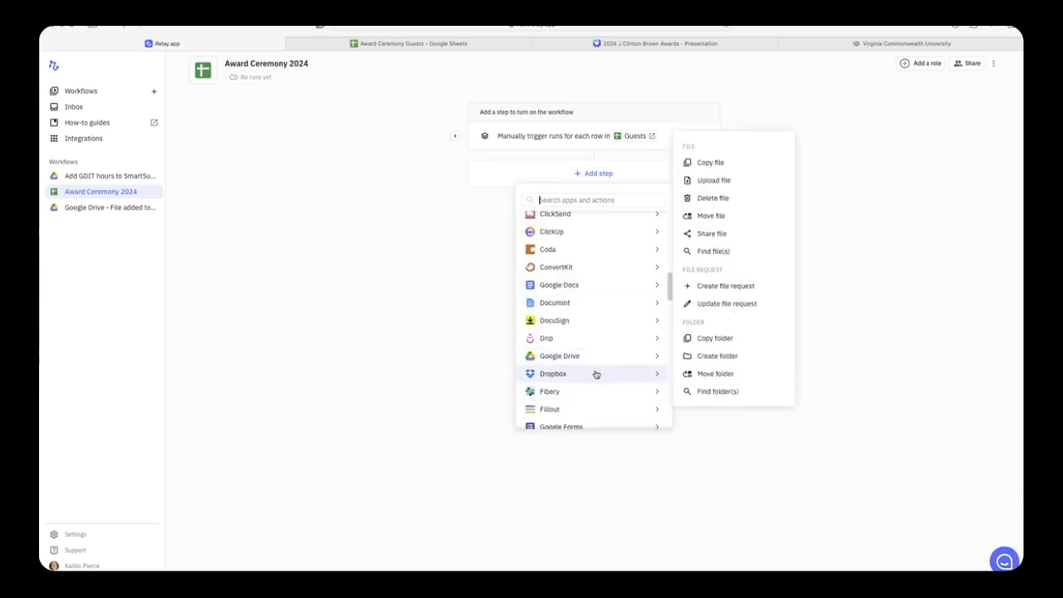
pyautogui.moveTo(666, 240)
pyautogui.write('gma')
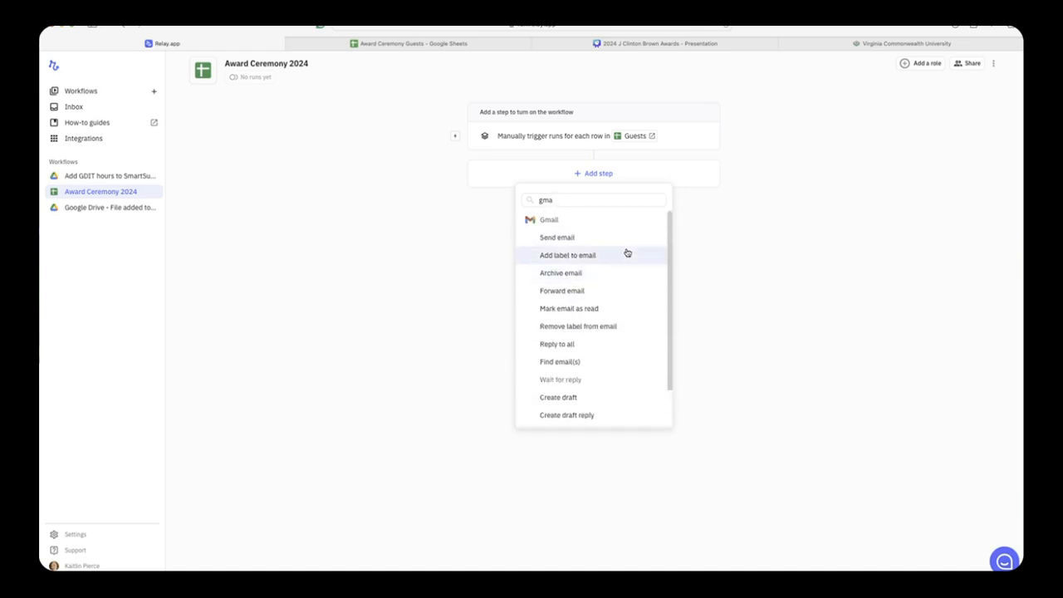
pyautogui.click(562, 239)
# Connect the existing Google account for Gmail and grant Relay all the requested permissions.
pyautogui.click(590, 342)
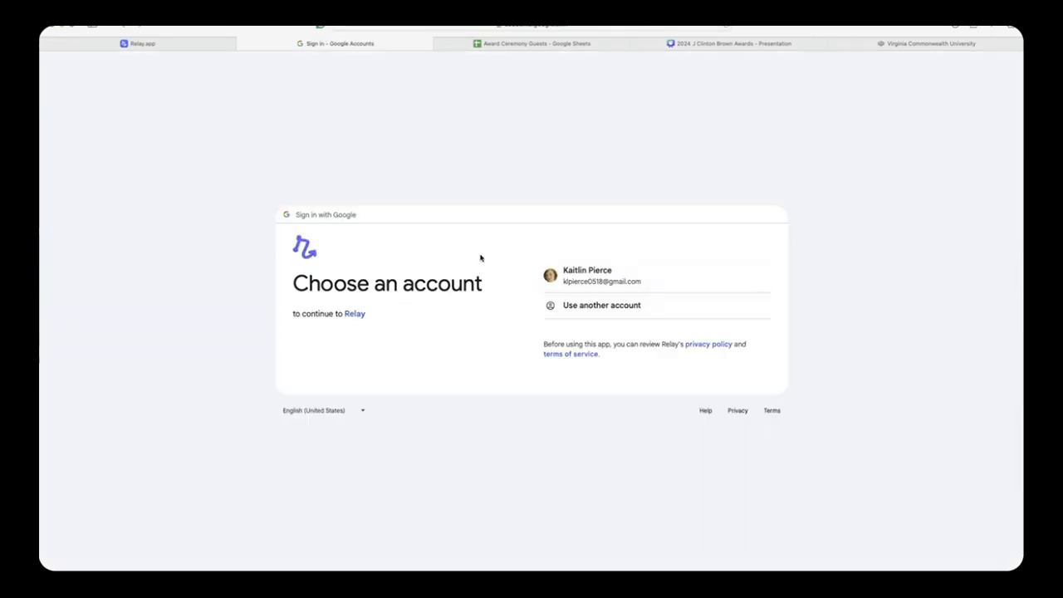
pyautogui.click(599, 279)
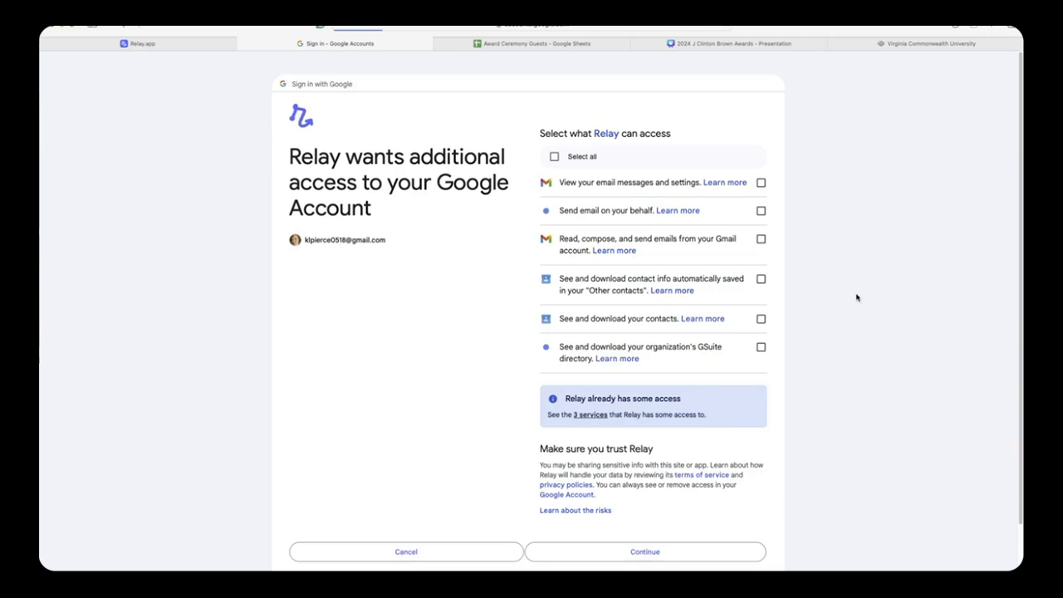
pyautogui.click(553, 156)
pyautogui.click(699, 554)
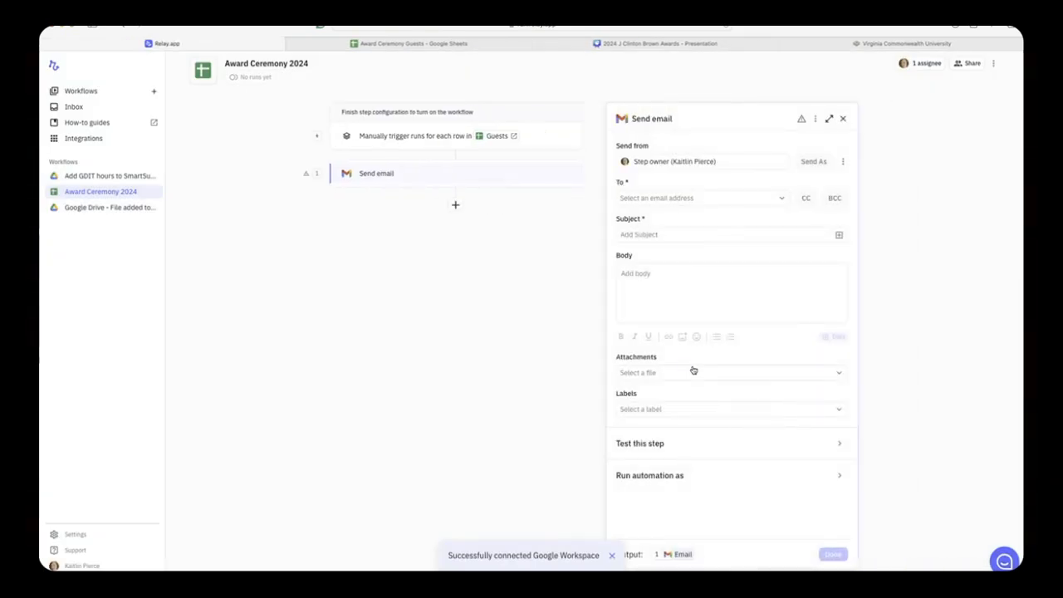
# Expand the Send email settings and set the Send as address to the account owner's own Gmail address.
pyautogui.click(828, 119)
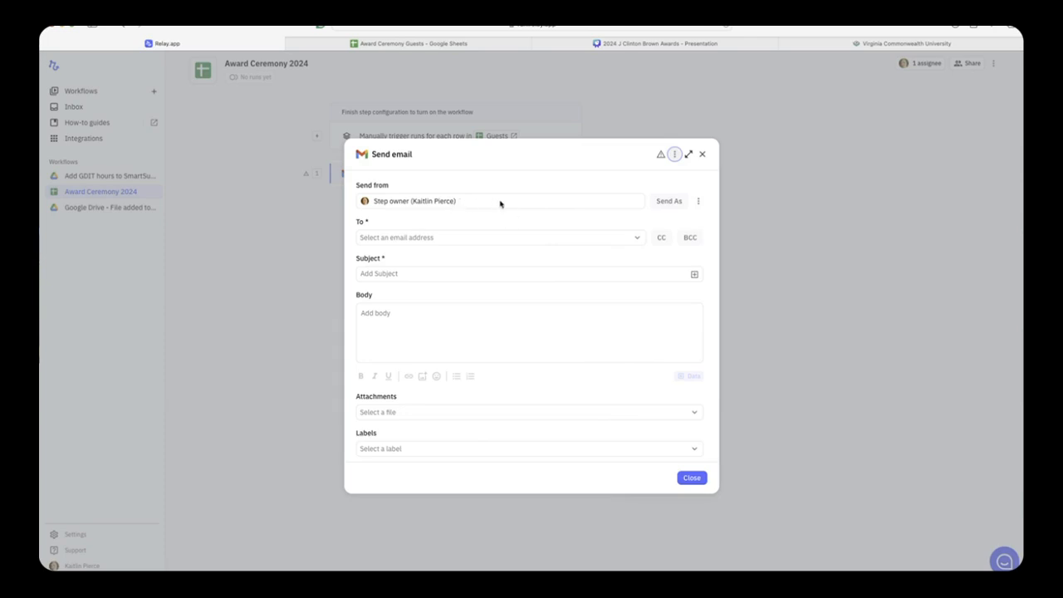
pyautogui.click(669, 208)
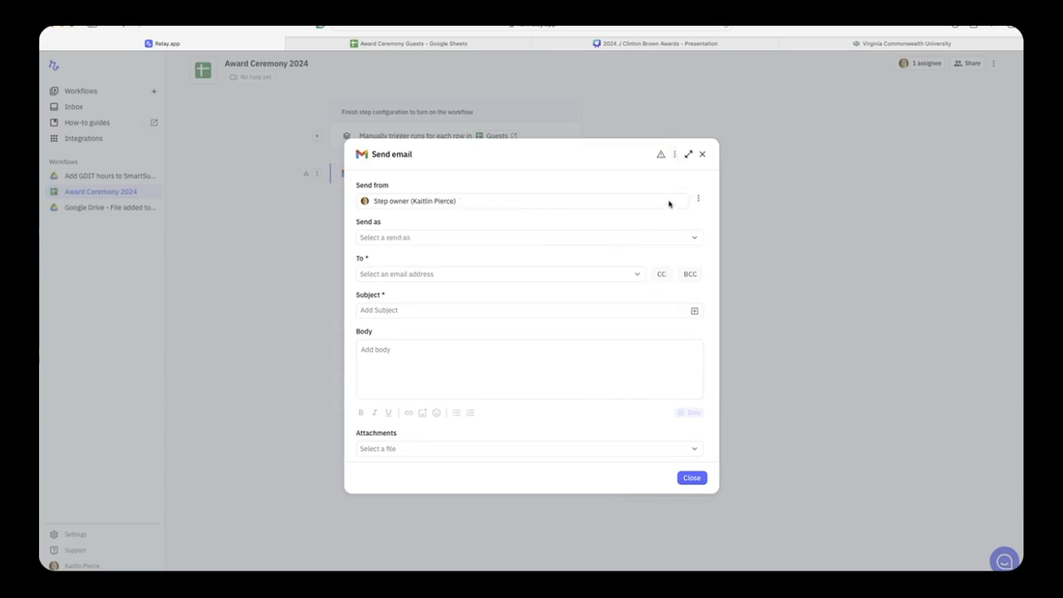
pyautogui.click(552, 243)
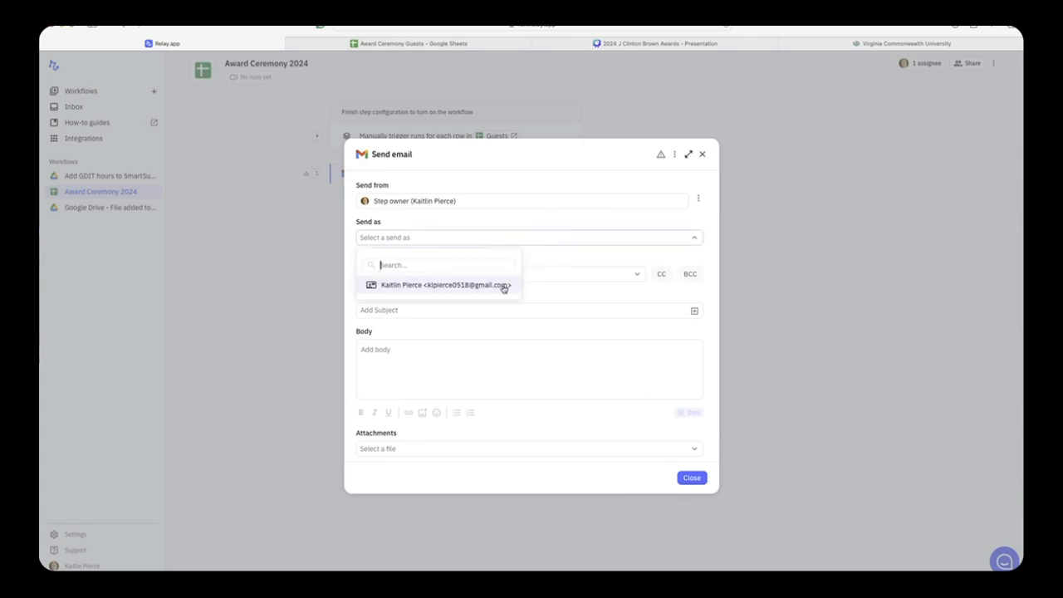
pyautogui.click(504, 287)
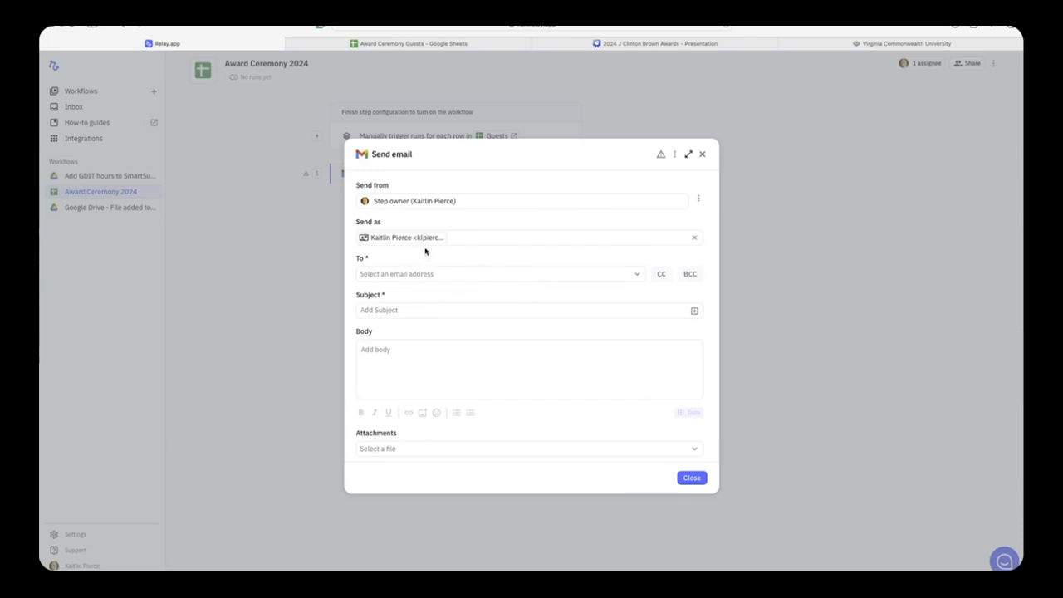
# Set the email's recipient to the Guest Email field from the spreadsheet row.
pyautogui.click(444, 274)
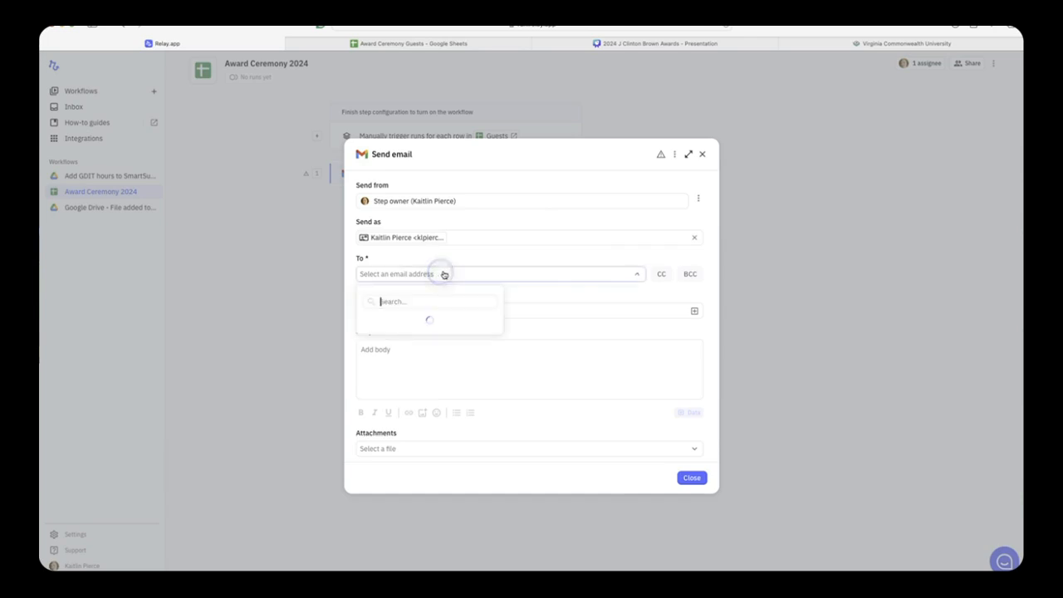
pyautogui.moveTo(473, 340)
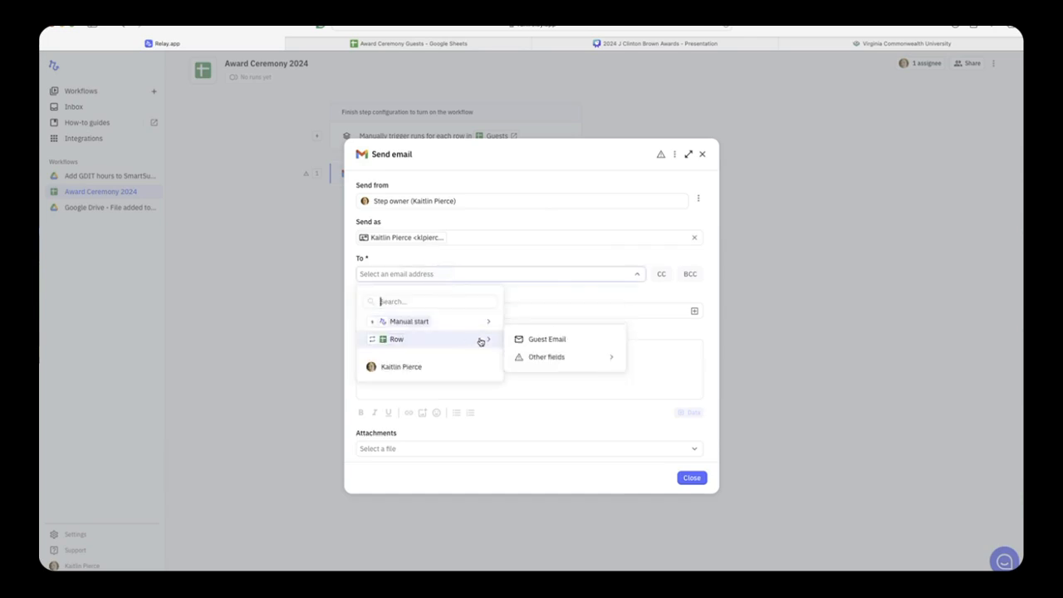
pyautogui.moveTo(466, 321)
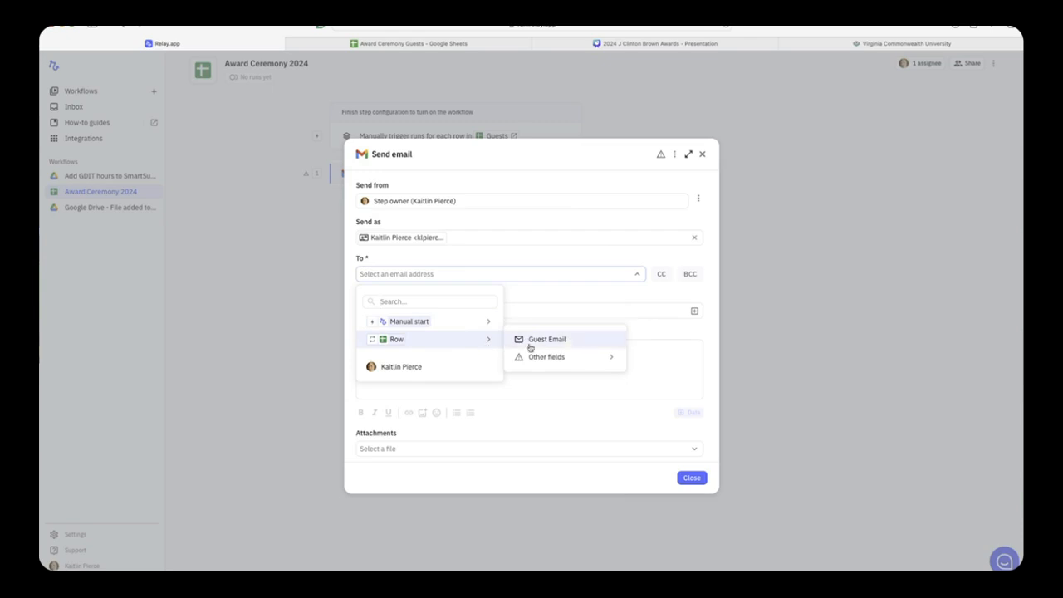
pyautogui.click(592, 343)
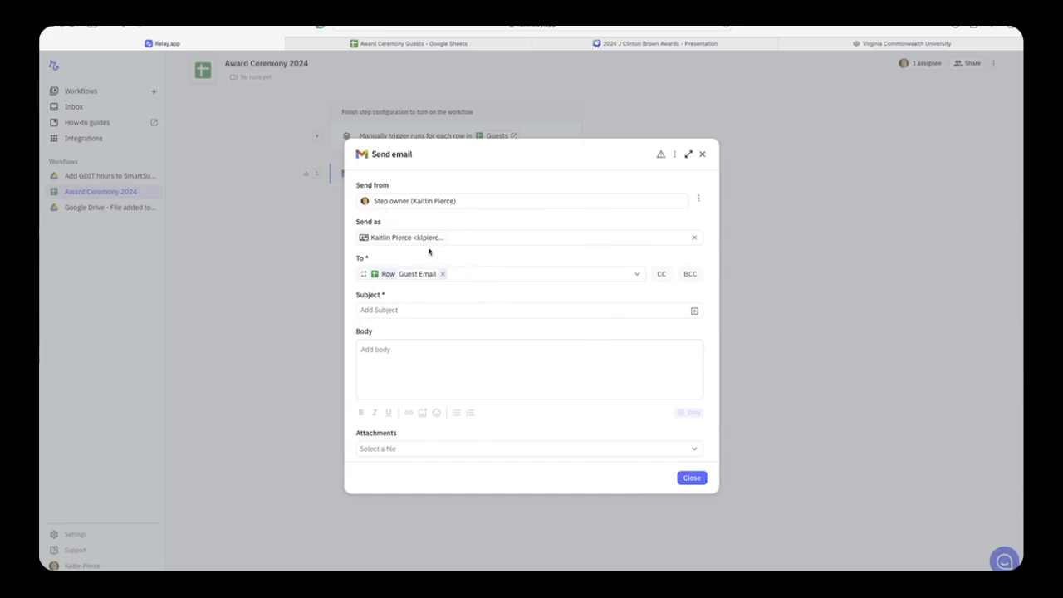
# Enter the email subject "2024 Award Ceremony Invitation - Respond by July 1st".
pyautogui.click(456, 310)
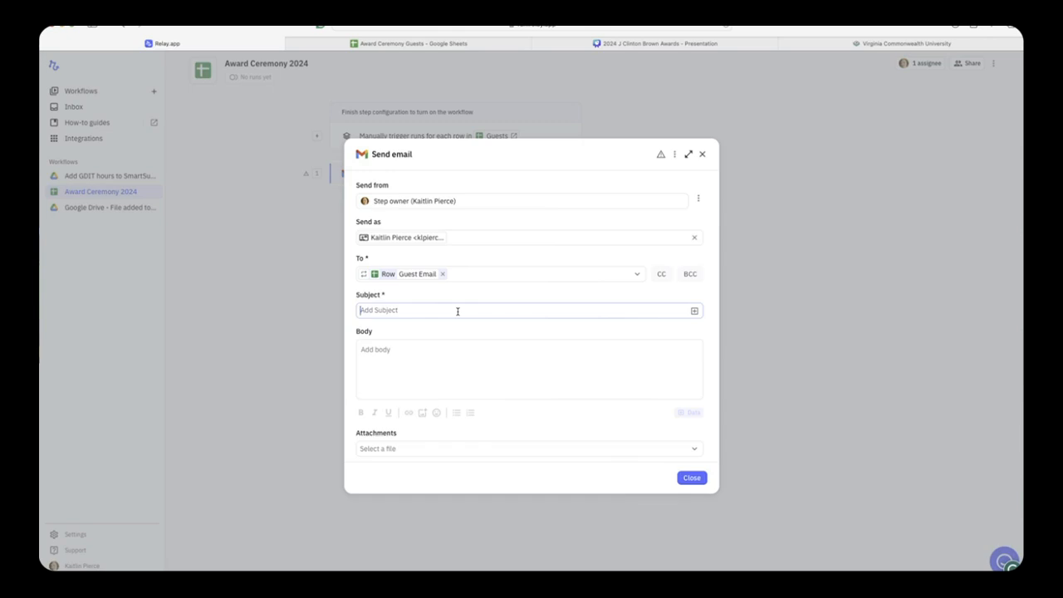
pyautogui.write('2024')
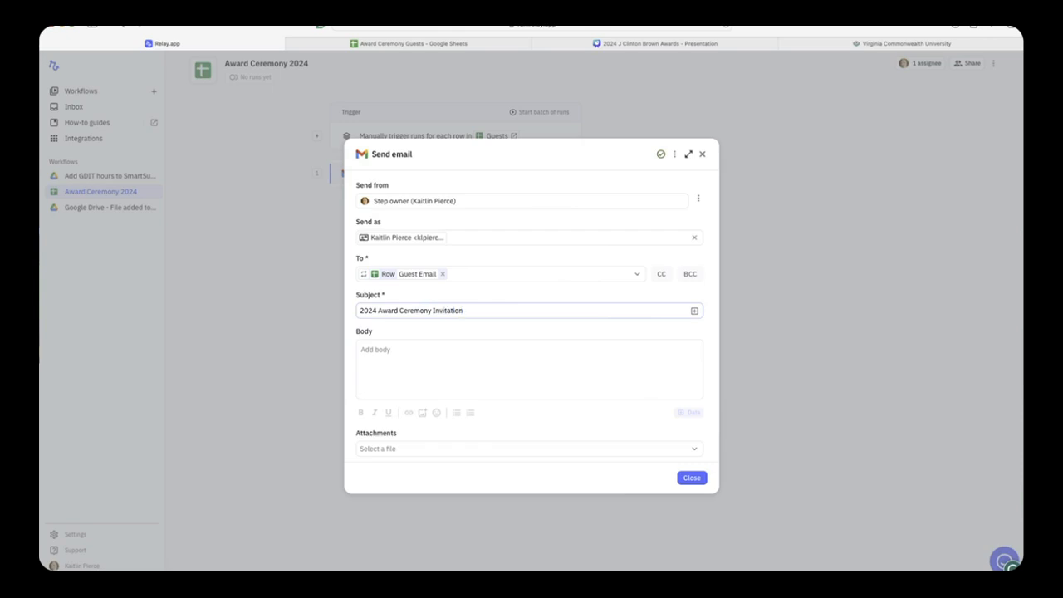
pyautogui.write('Award Ceremony Invitation - Respon')
# Copy the Invitation Email text from cell A2 of the email templates sheet in Award Ceremony Guests into the email body in Relay.app.
pyautogui.click(443, 347)
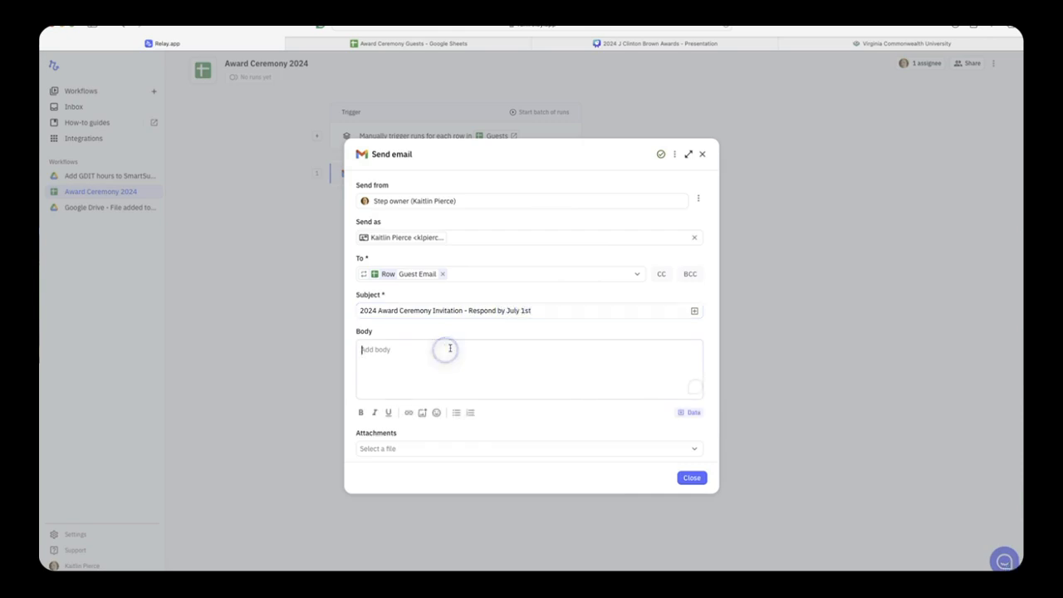
pyautogui.click(403, 46)
pyautogui.click(173, 568)
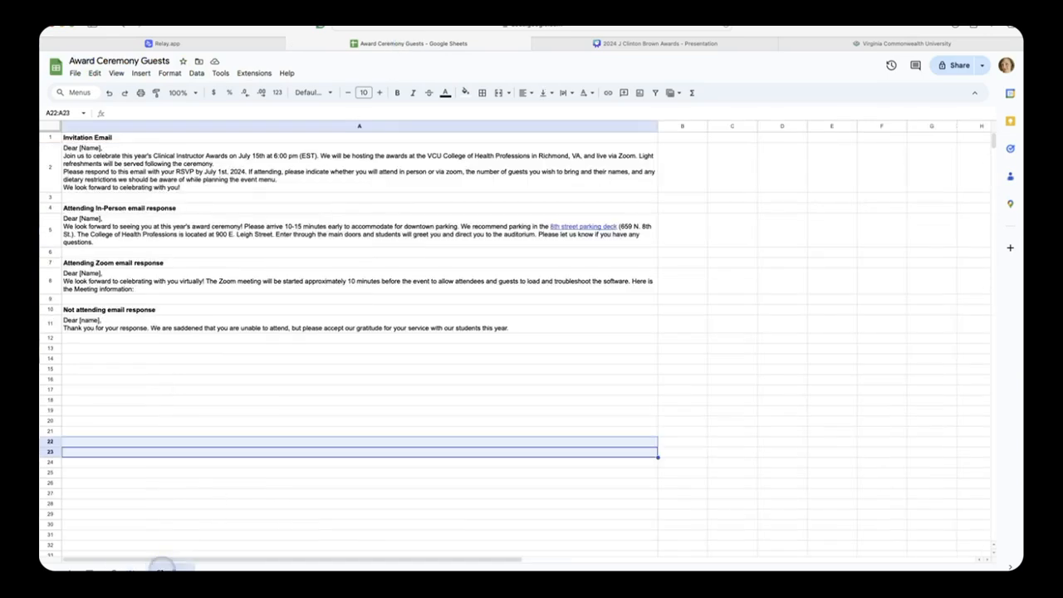
pyautogui.click(283, 164)
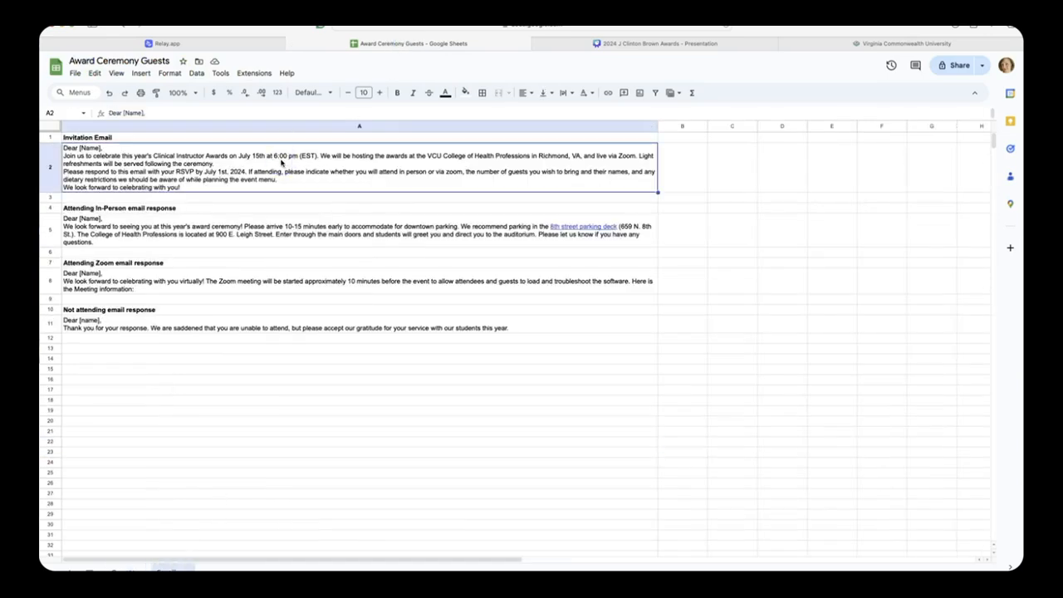
pyautogui.press('super+c')
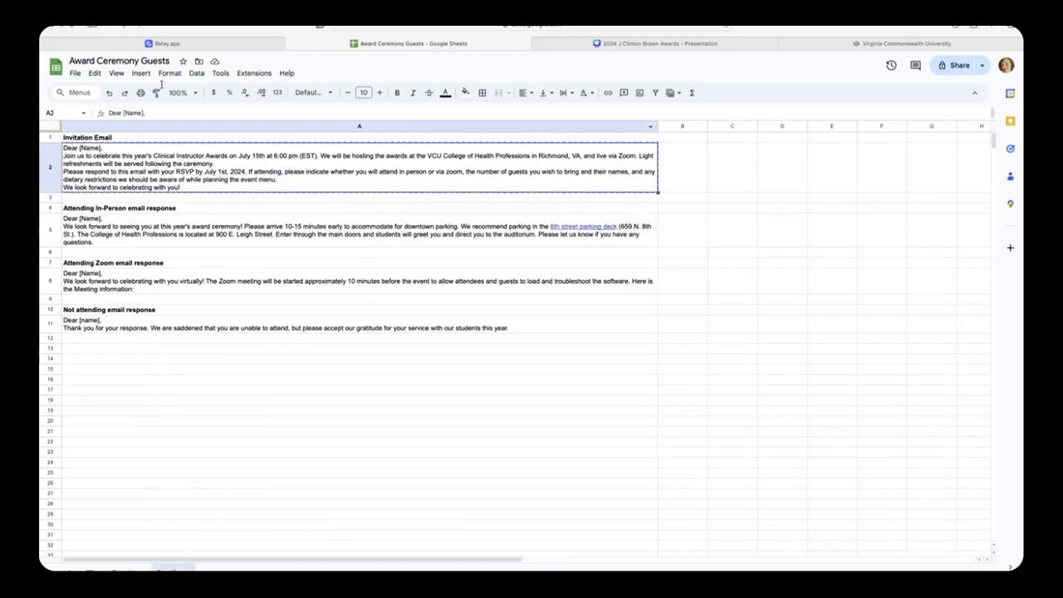
pyautogui.click(158, 43)
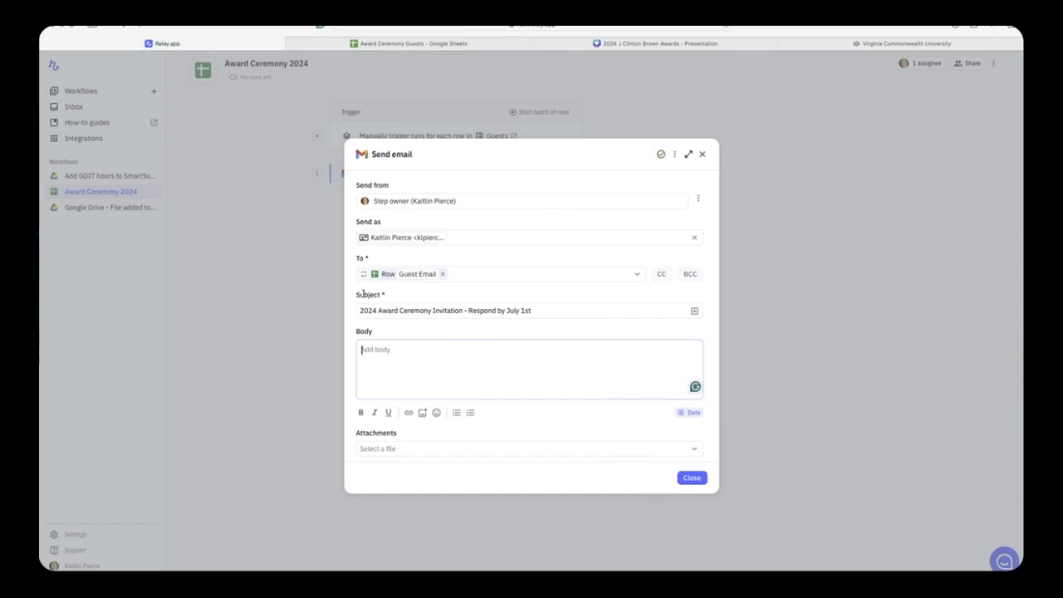
pyautogui.press('super+v')
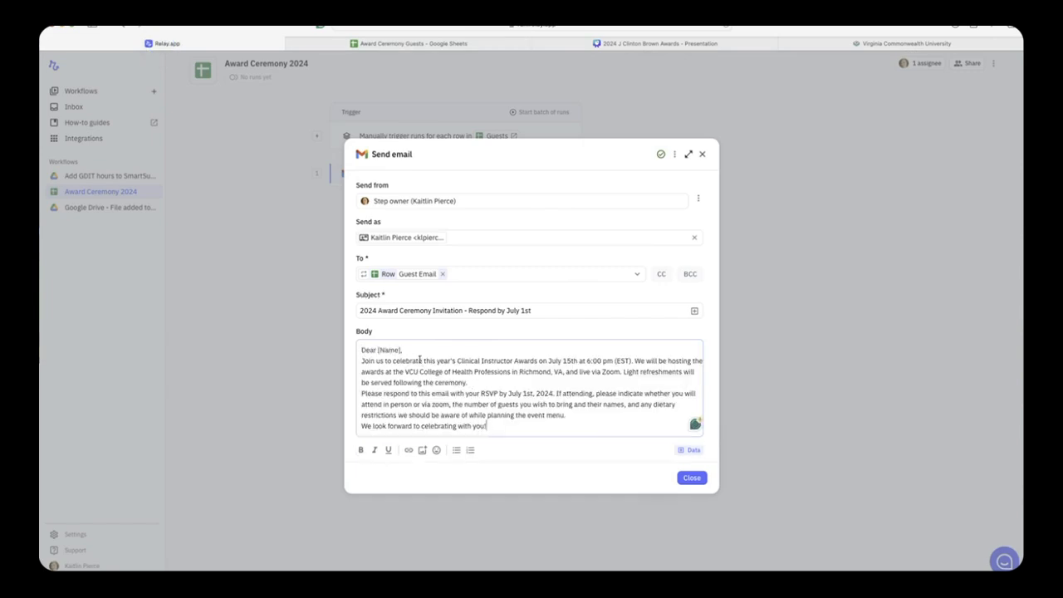
# Add a blank line after the greeting in the email body.
pyautogui.click(423, 349)
pyautogui.scroll(-1, 539, 368)
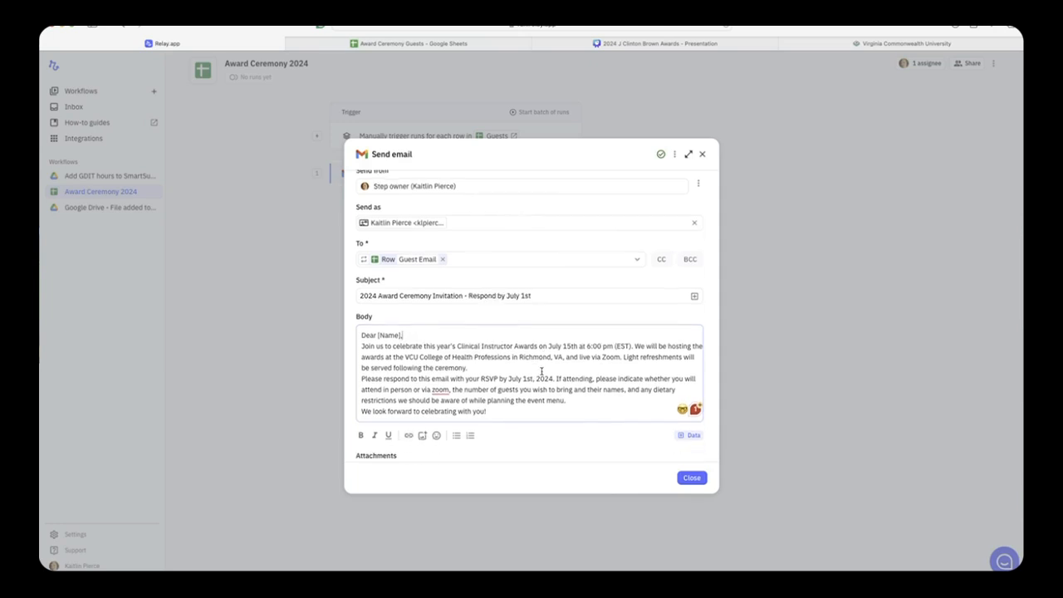
pyautogui.press('Return')
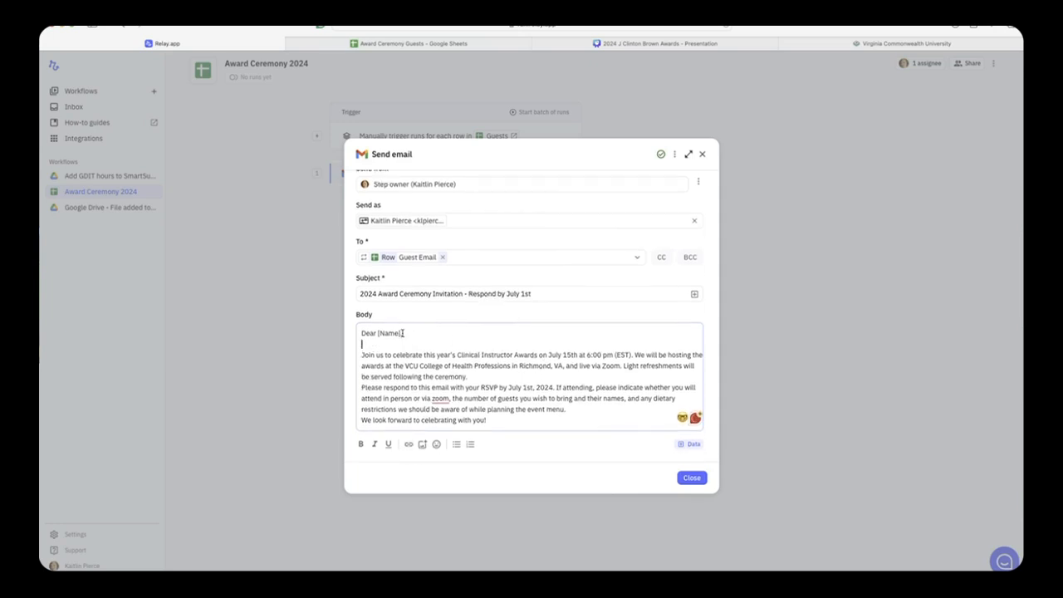
# Replace the [Name] placeholder in the greeting with the row's Guest Name field and check that column in the Guests sheet.
pyautogui.click(401, 333)
pyautogui.moveTo(401, 333); pyautogui.dragTo(369, 332)
pyautogui.press('Return')
pyautogui.write(',')
pyautogui.press('BackSpace')
pyautogui.click(688, 445)
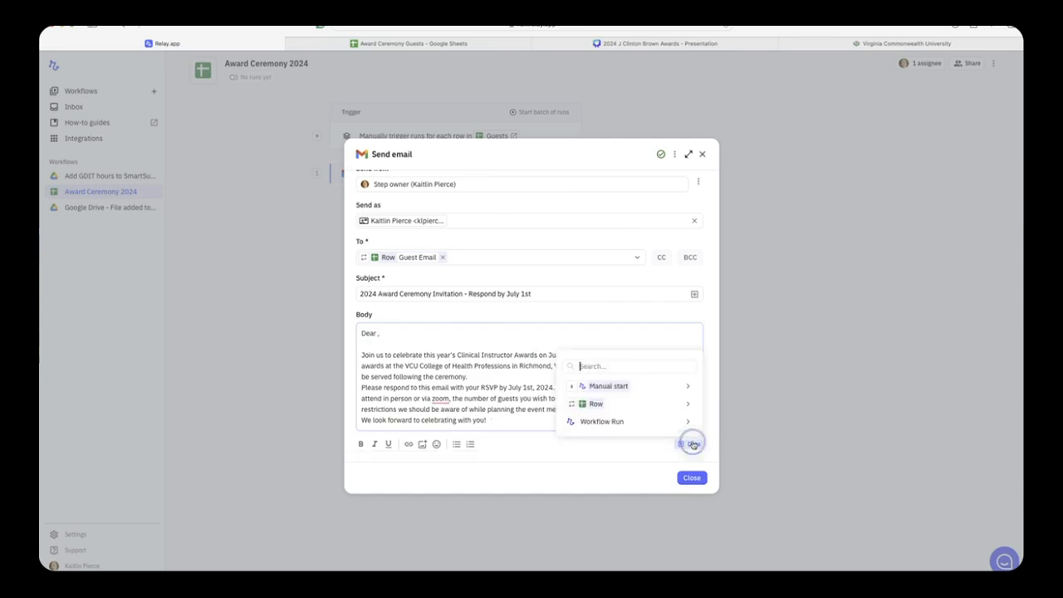
pyautogui.moveTo(688, 405)
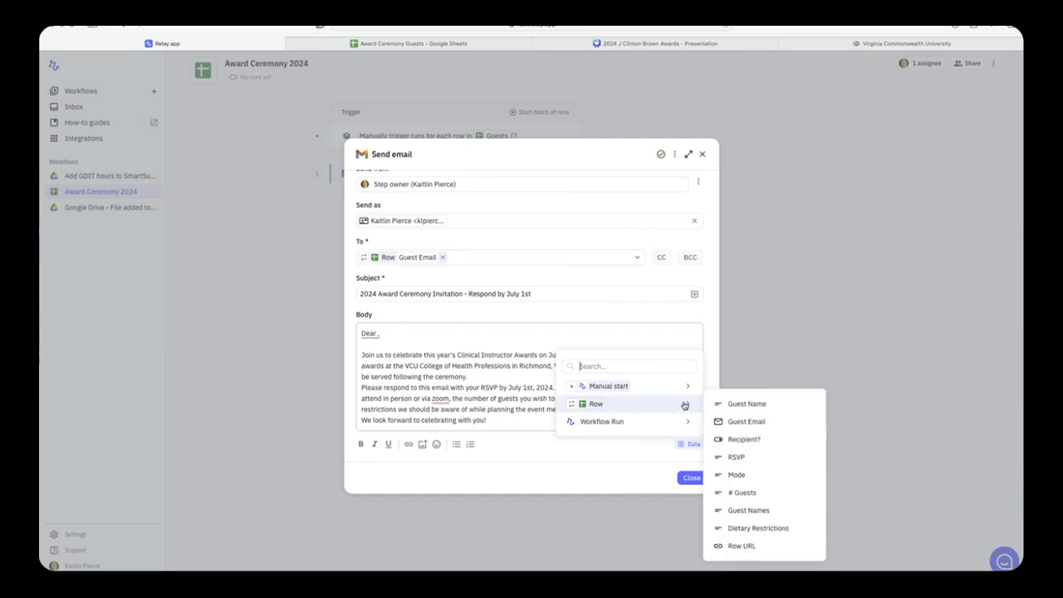
pyautogui.click(782, 405)
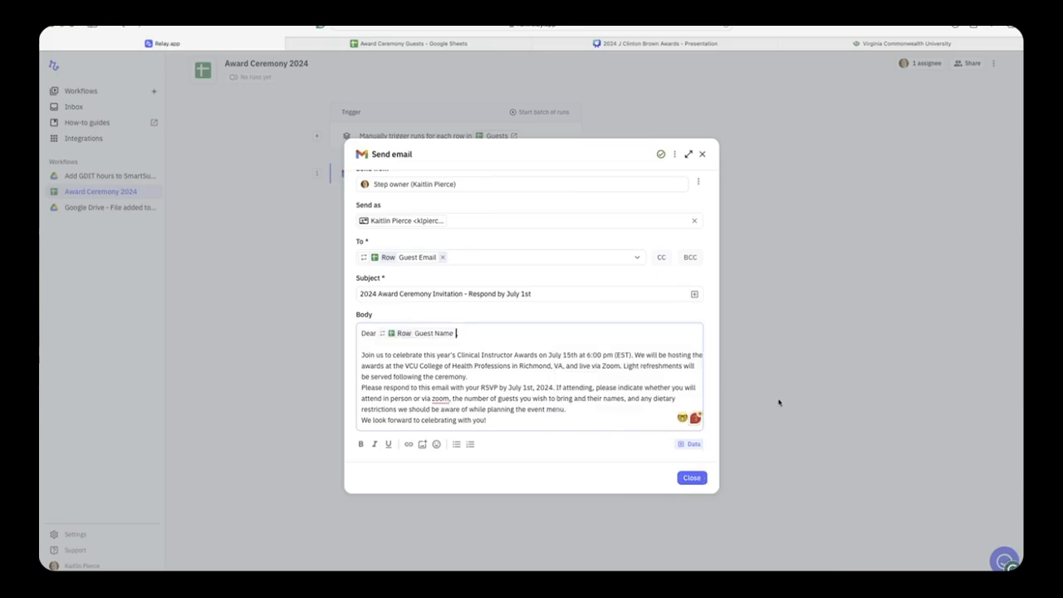
pyautogui.click(414, 43)
pyautogui.click(124, 570)
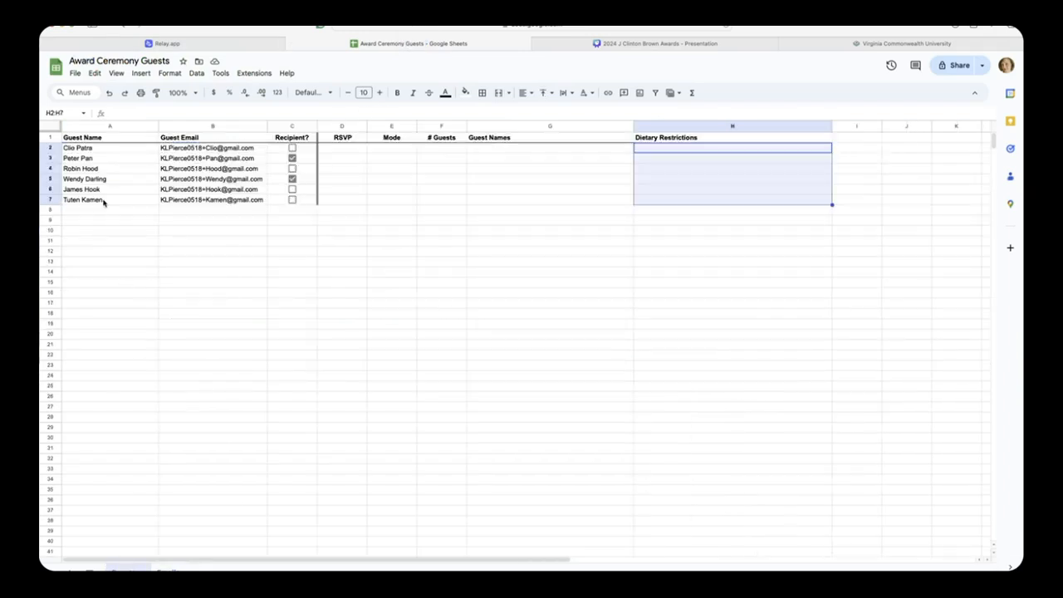
pyautogui.moveTo(103, 138); pyautogui.dragTo(106, 199)
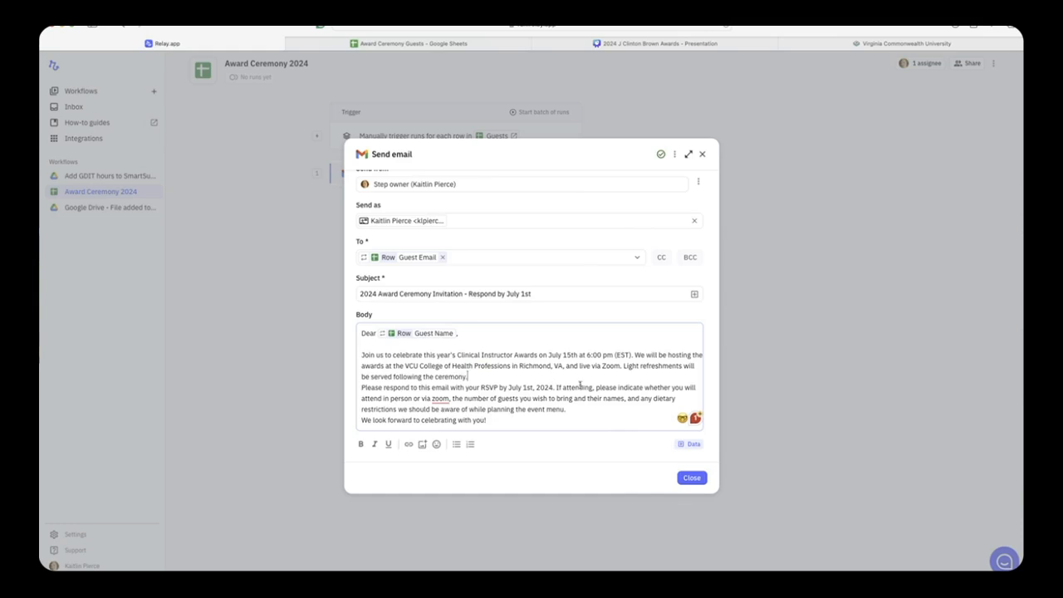
# Add a blank line after the opening paragraph and another after the RSVP paragraph in Relay.app's email body.
pyautogui.press('Return')
pyautogui.scroll(-3, 611, 380)
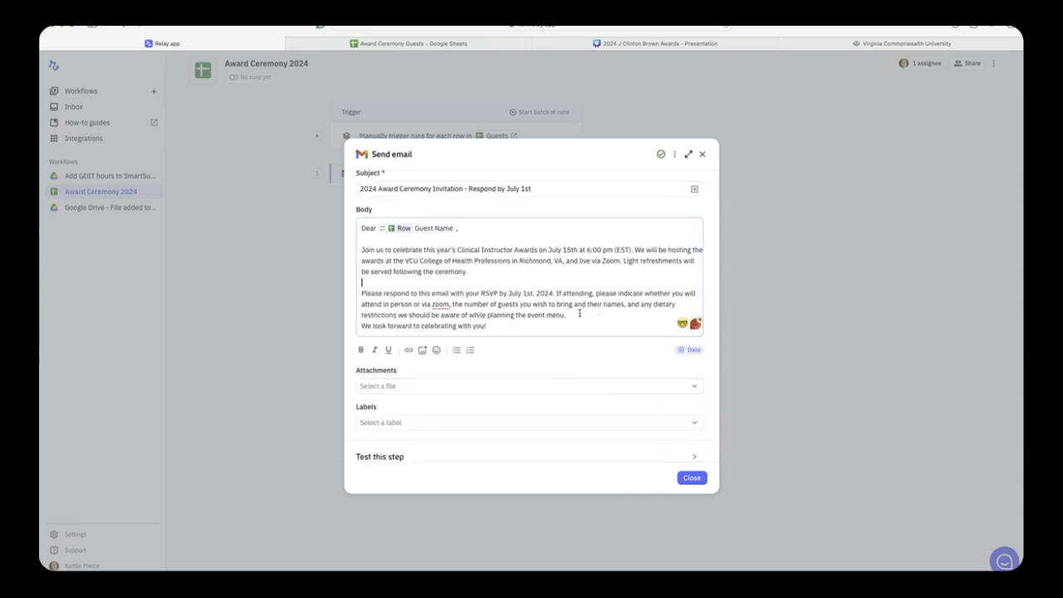
pyautogui.scroll(-1, 580, 310)
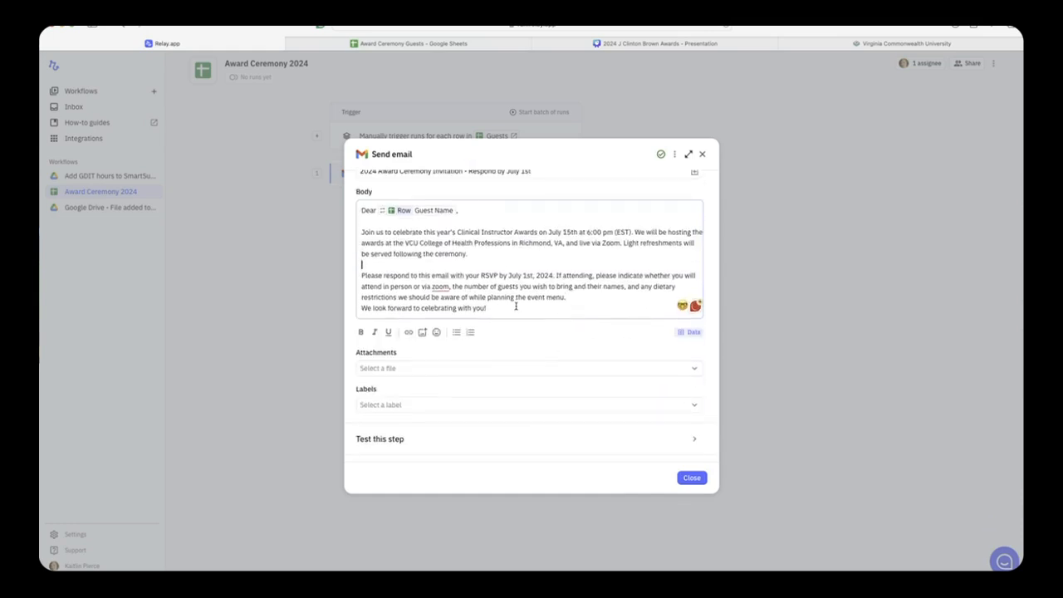
pyautogui.click(572, 295)
pyautogui.press('Return')
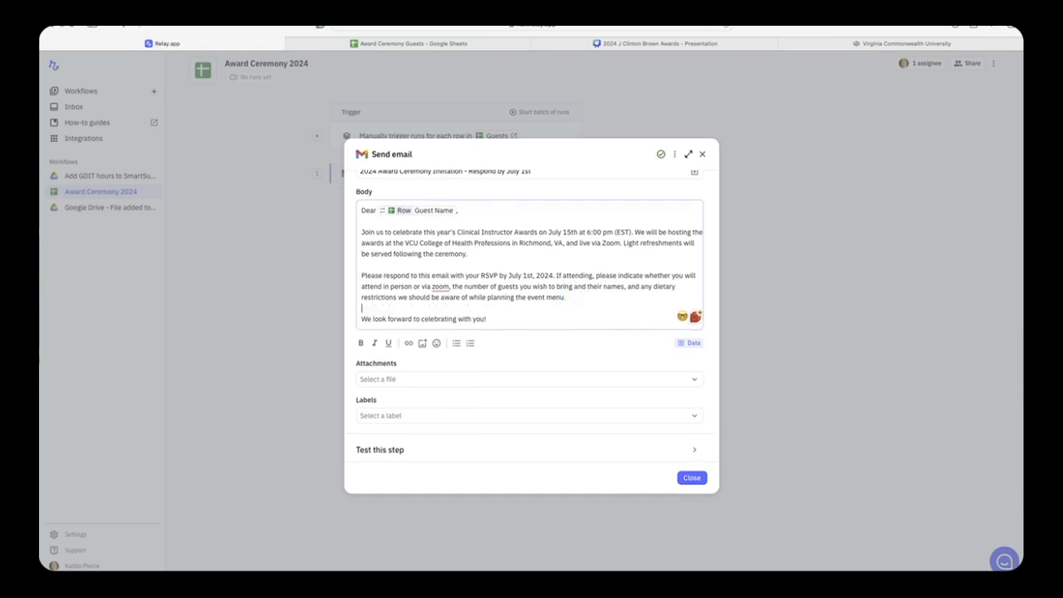
# Make room above the email's closing line and insert the J. Clinton Brown Clinical Instructor Awards 2024 title slide image there.
pyautogui.press('Return')
pyautogui.press('Return')
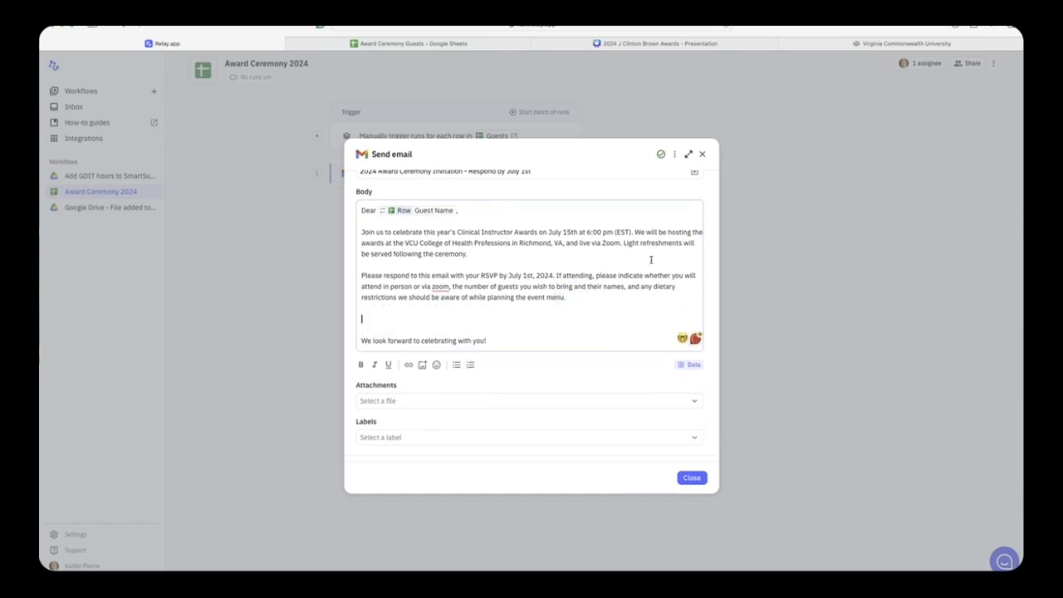
pyautogui.click(623, 45)
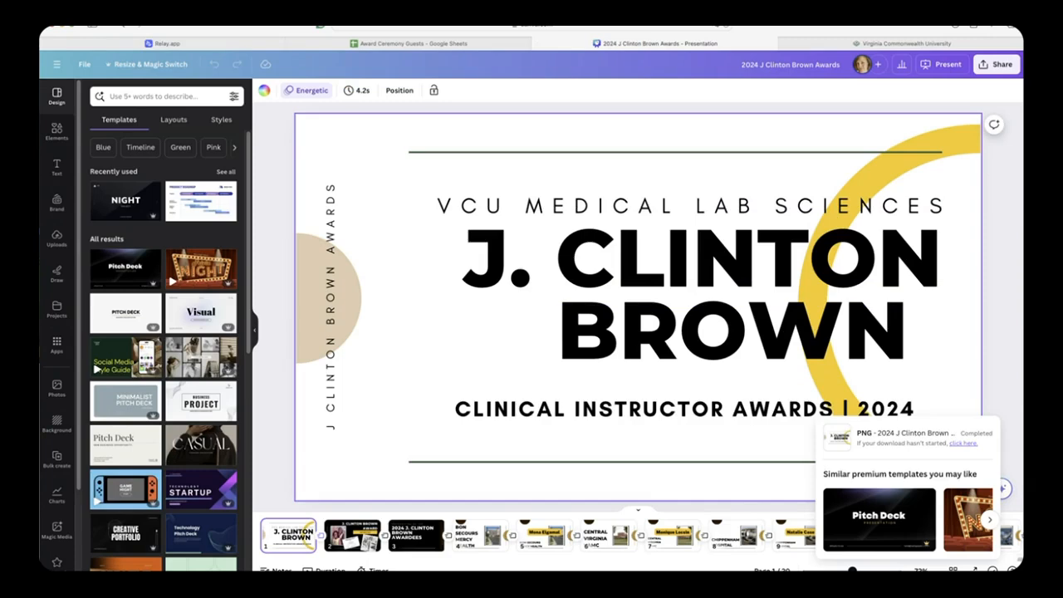
pyautogui.click(238, 42)
pyautogui.click(423, 365)
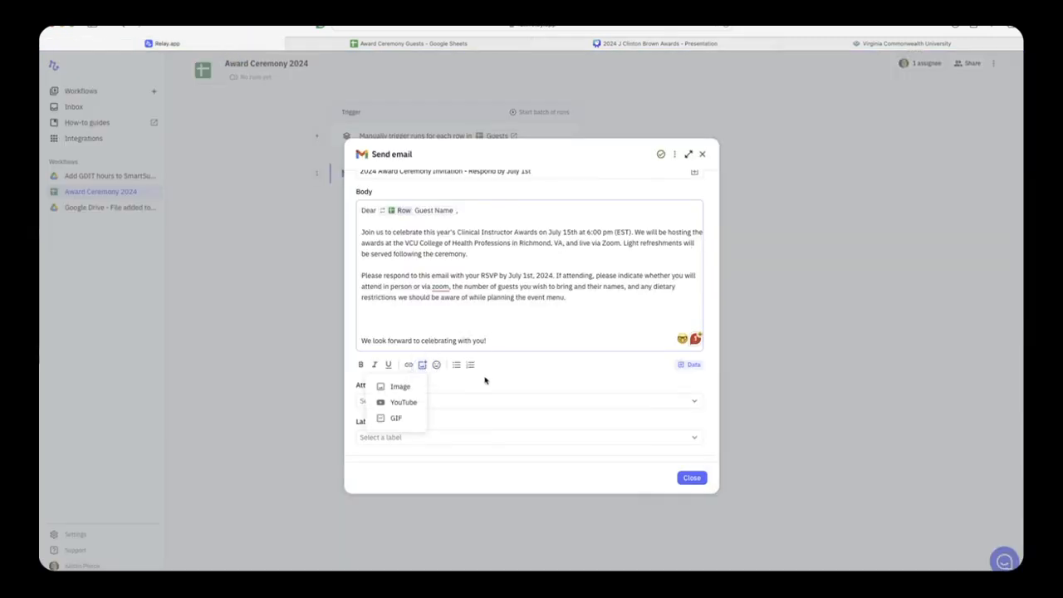
pyautogui.click(405, 387)
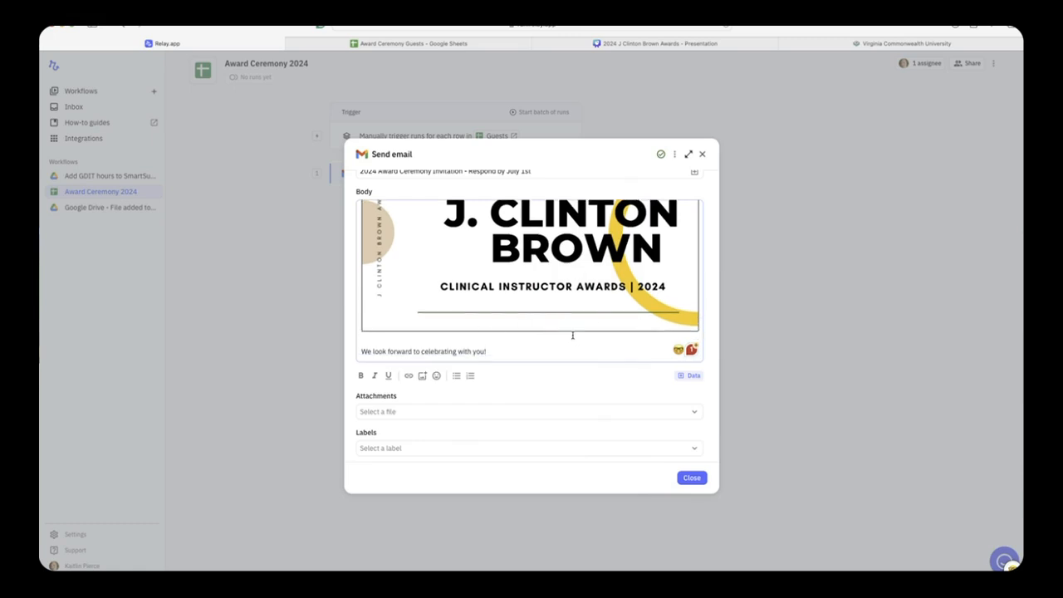
# Run a test of the Send email step using the guest in row 2.
pyautogui.scroll(-2, 572, 335)
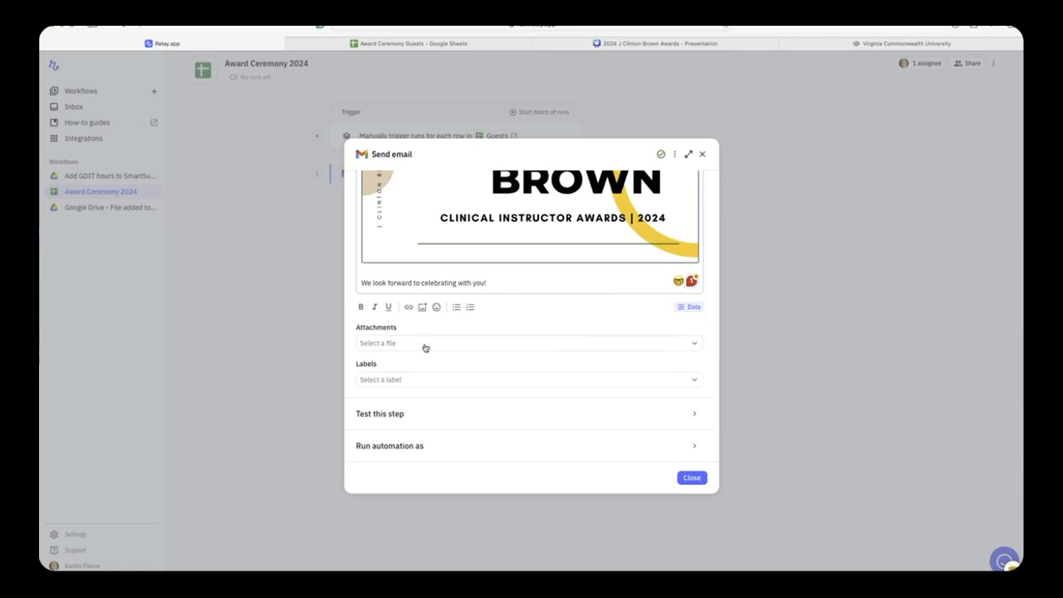
pyautogui.click(539, 422)
pyautogui.click(694, 415)
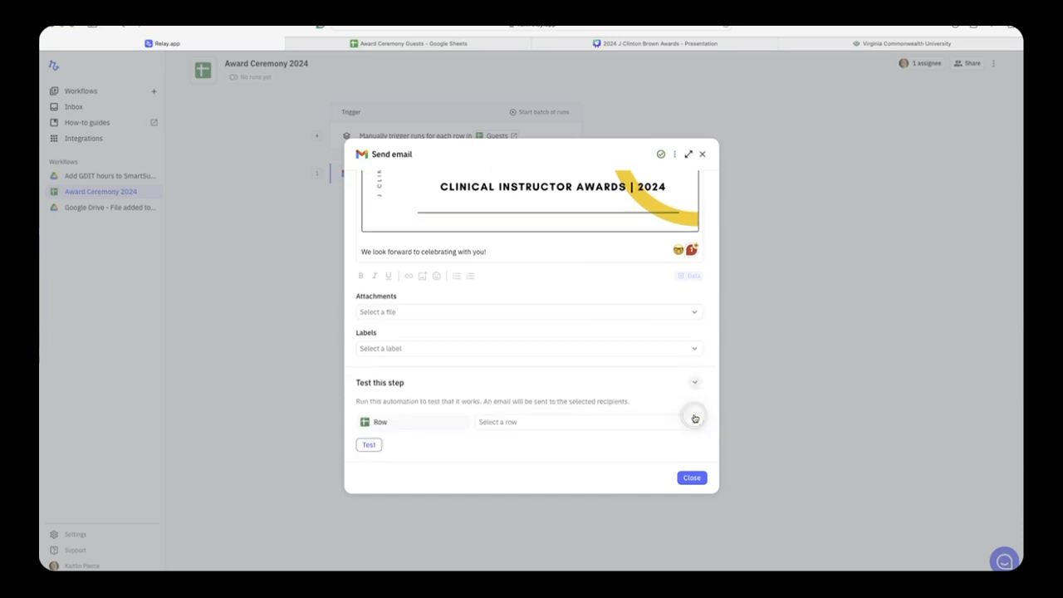
pyautogui.scroll(-1, 482, 416)
pyautogui.click(538, 391)
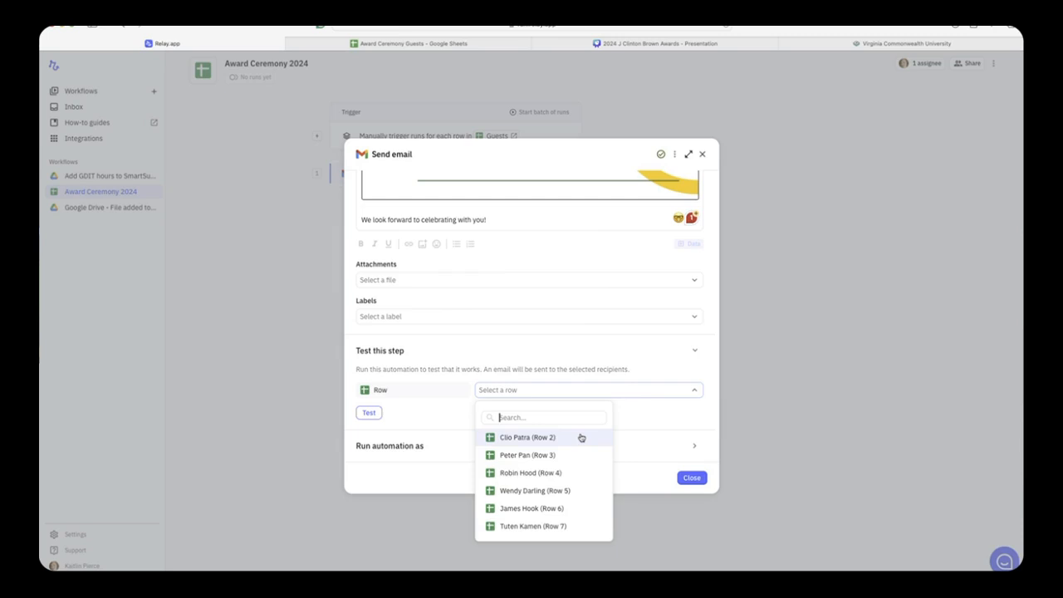
pyautogui.click(582, 437)
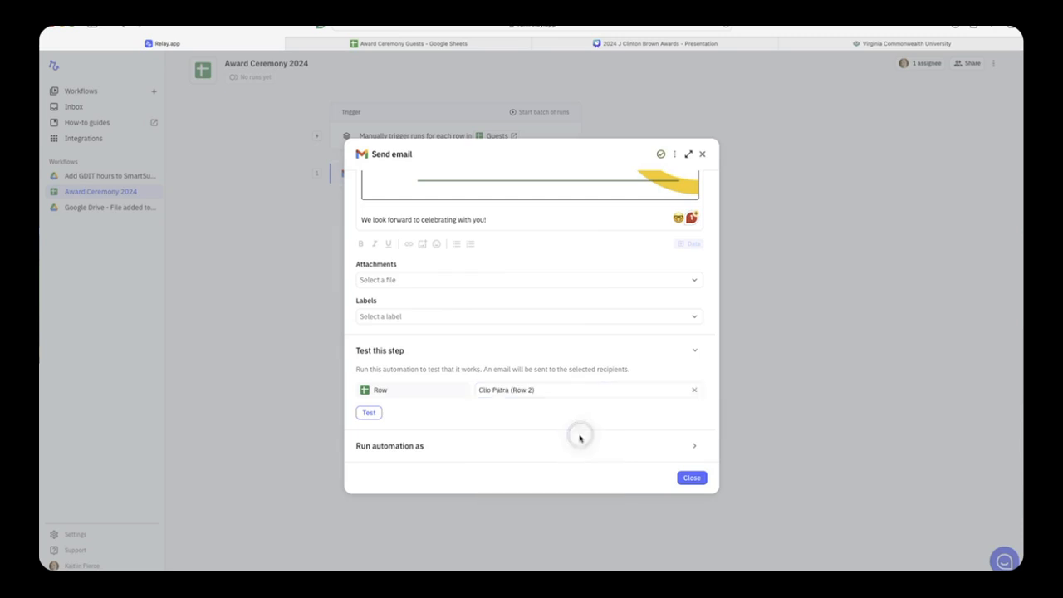
pyautogui.click(370, 413)
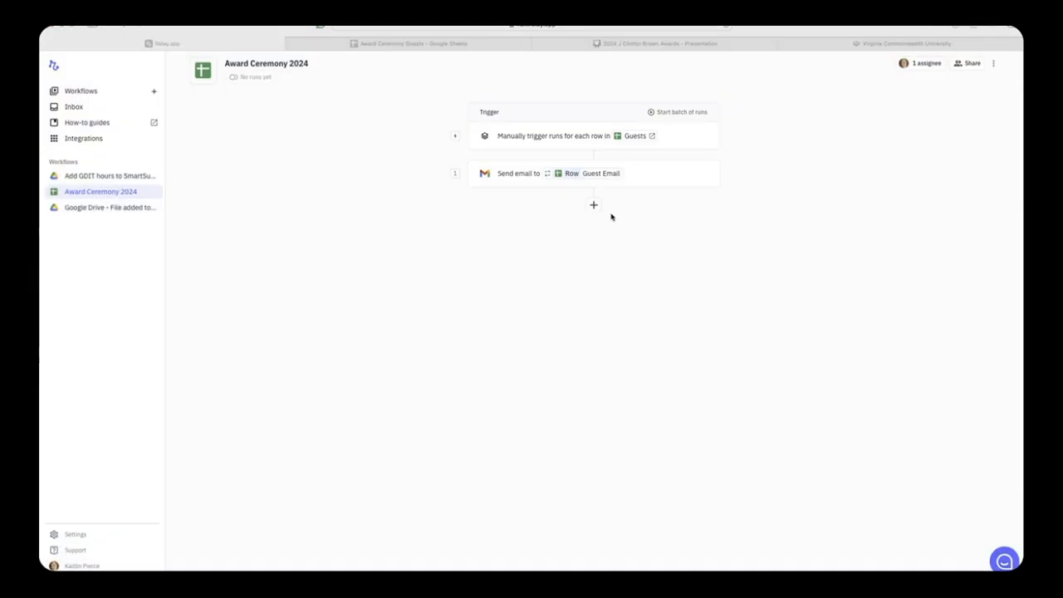
# Add a Wait for reply step after Send email that waits on the email from step 1, with no deadline.
pyautogui.click(594, 208)
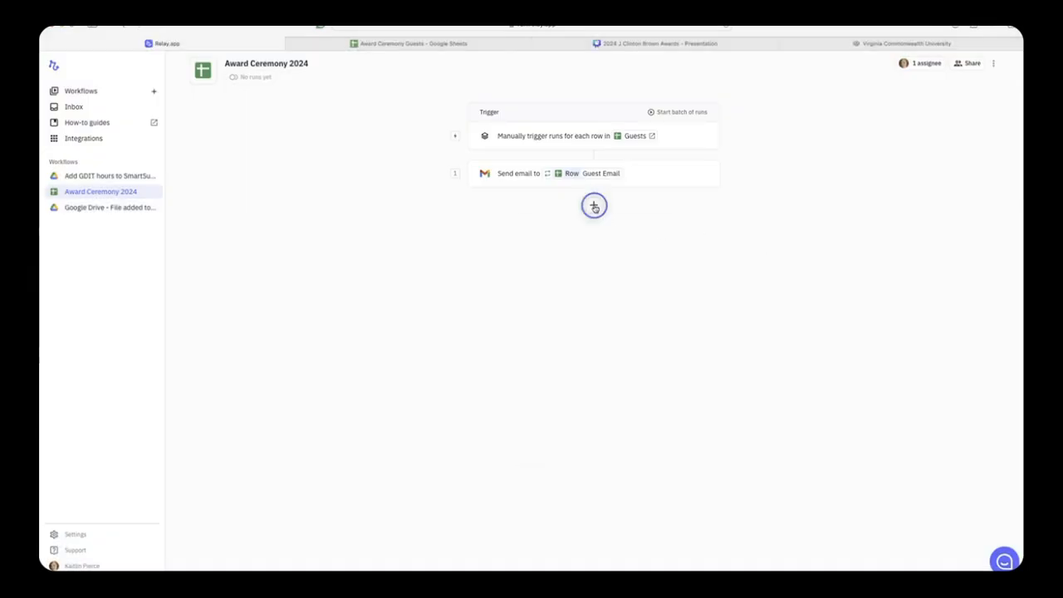
pyautogui.click(592, 206)
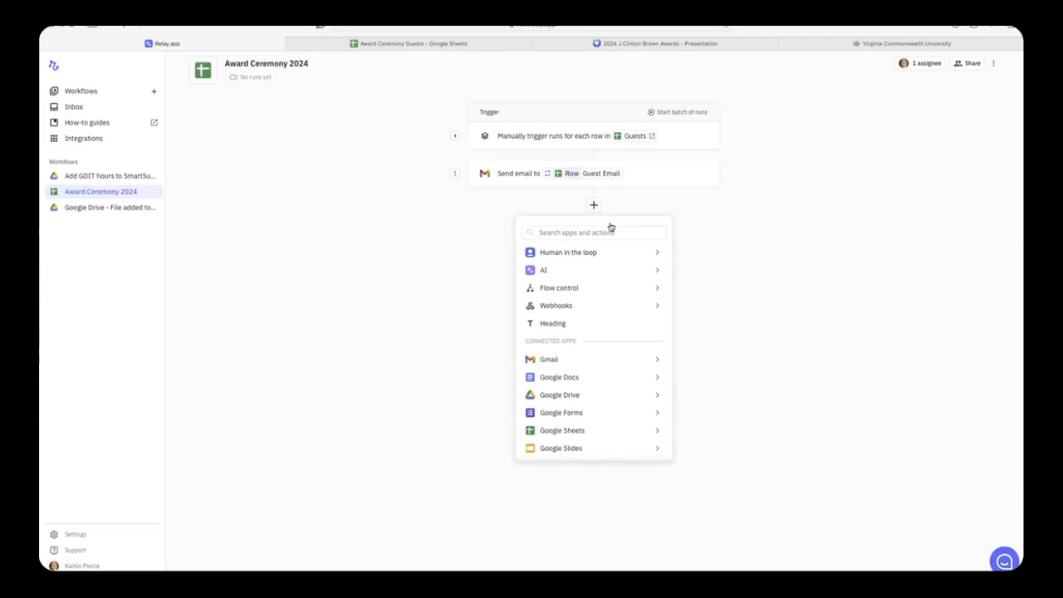
pyautogui.moveTo(644, 259)
pyautogui.moveTo(655, 292)
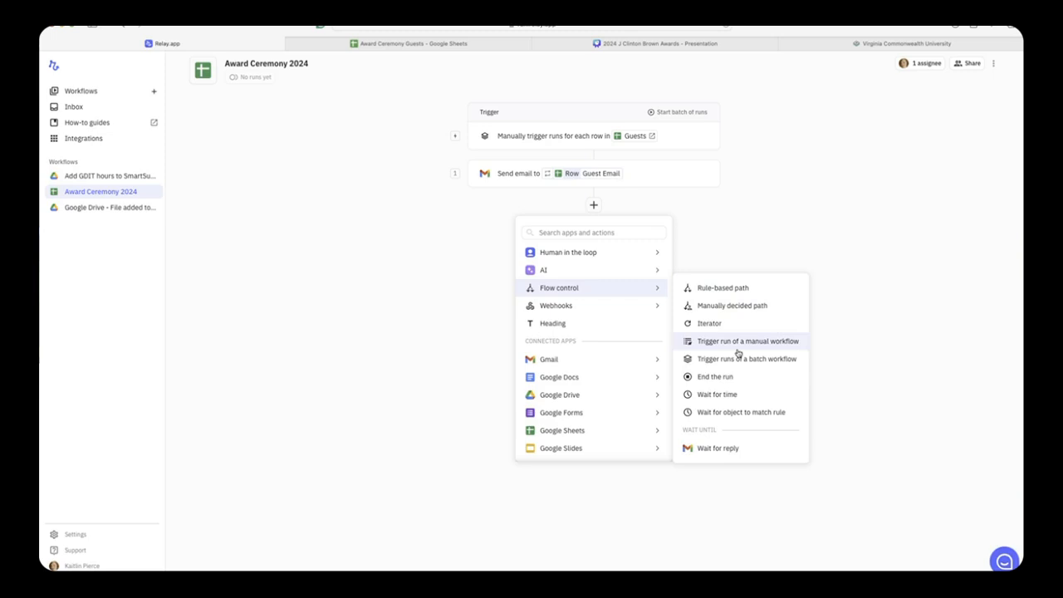
pyautogui.click(741, 449)
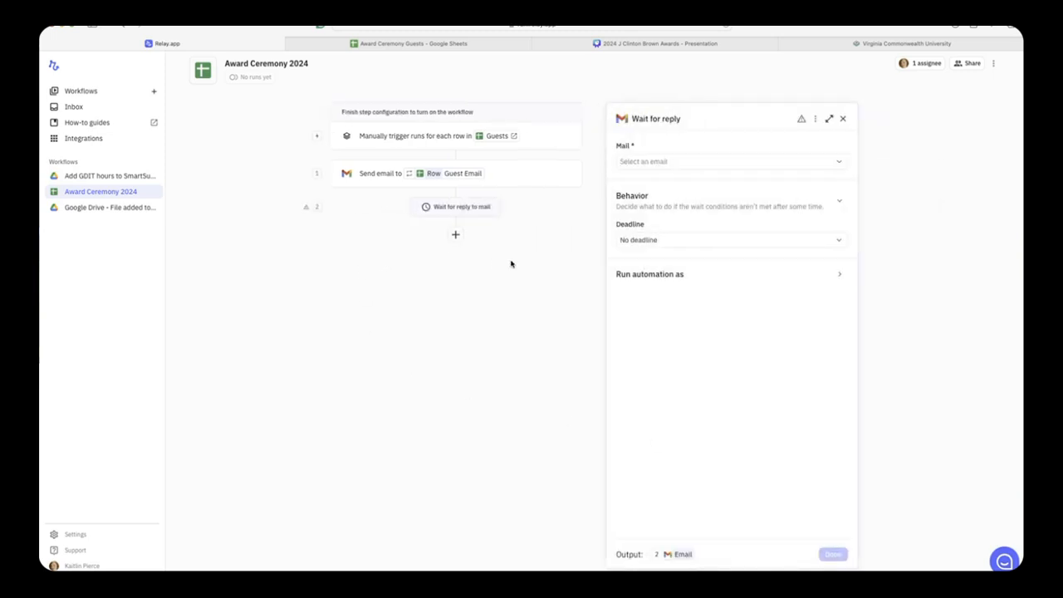
pyautogui.click(677, 169)
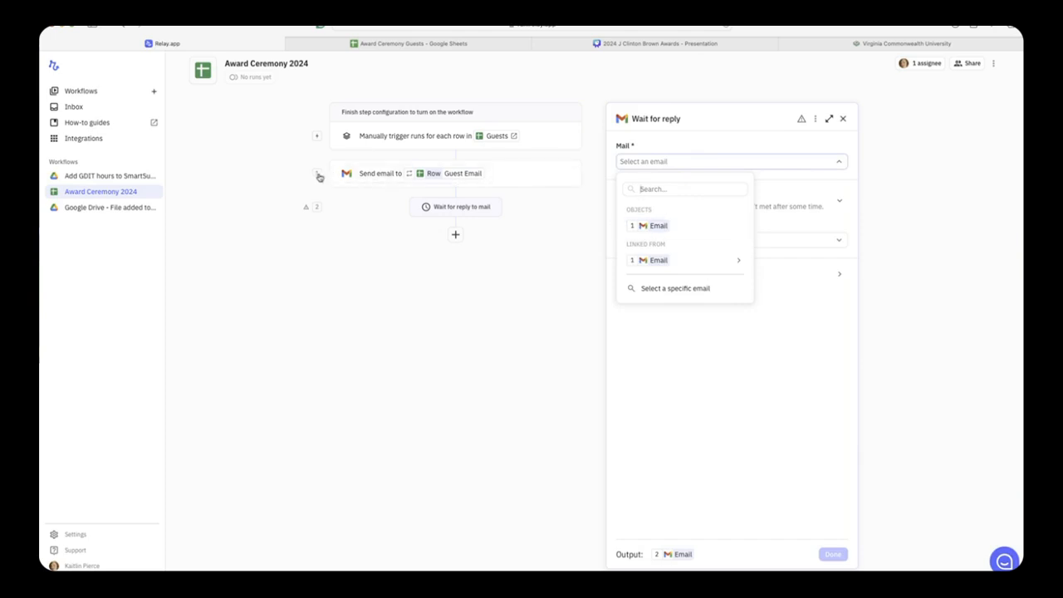
pyautogui.click(667, 226)
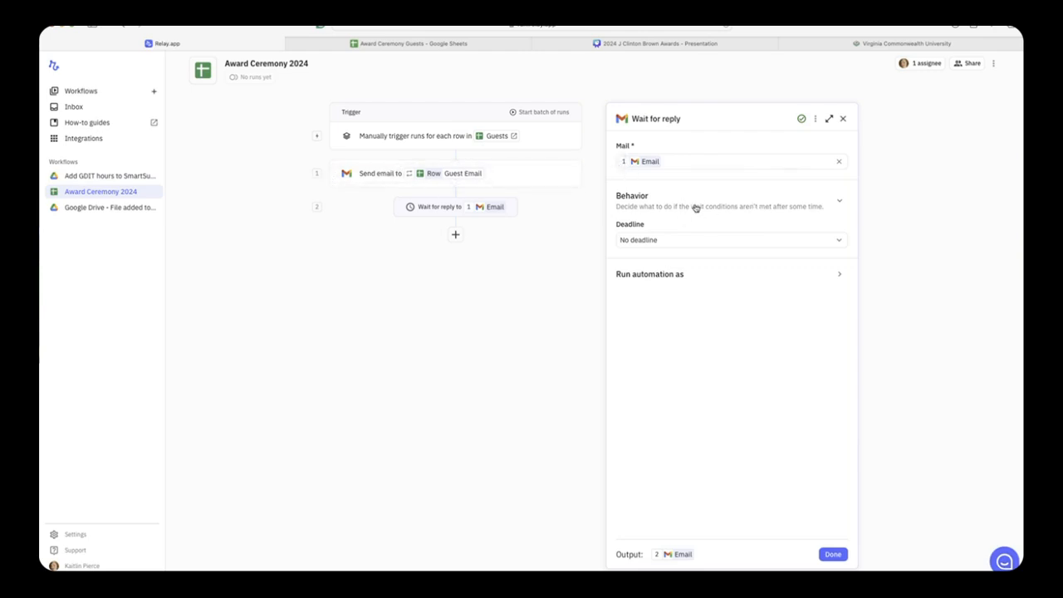
pyautogui.click(836, 555)
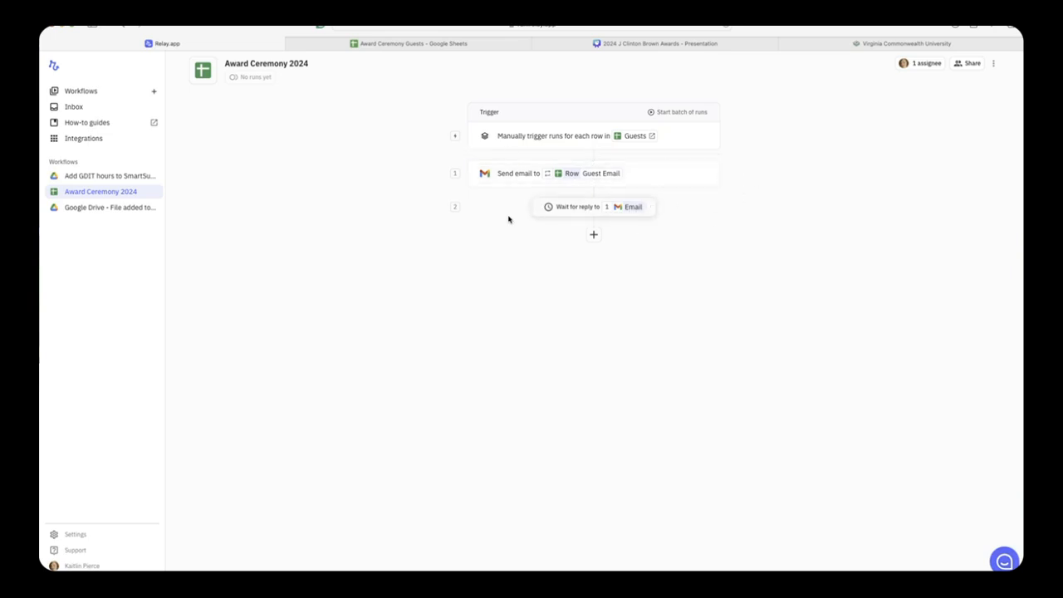
# Add an AI Extract step after the wait step and set its model to GPT-4o (via Relay.app).
pyautogui.click(593, 235)
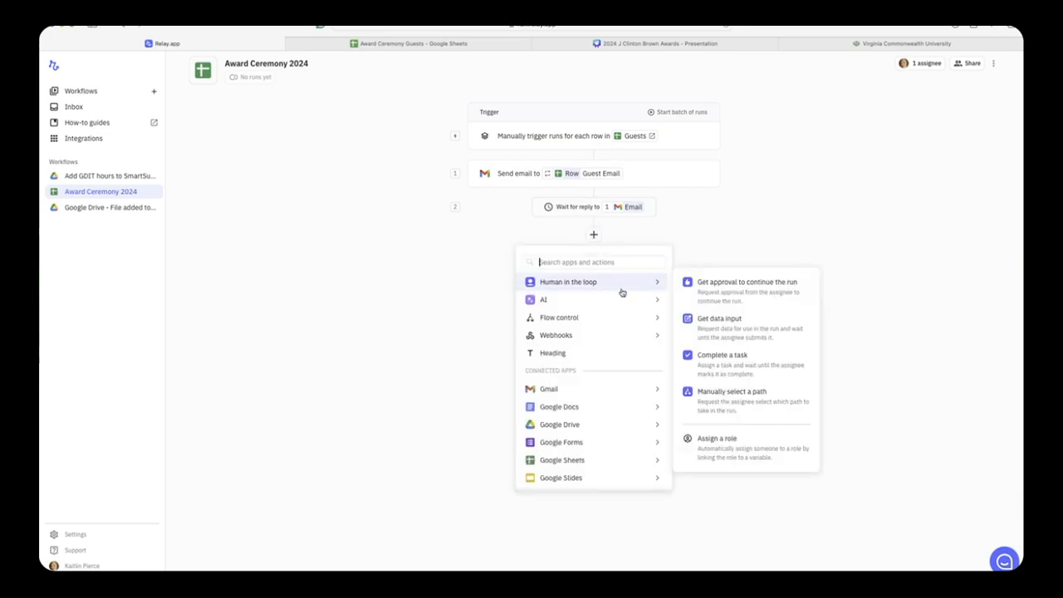
pyautogui.moveTo(624, 305)
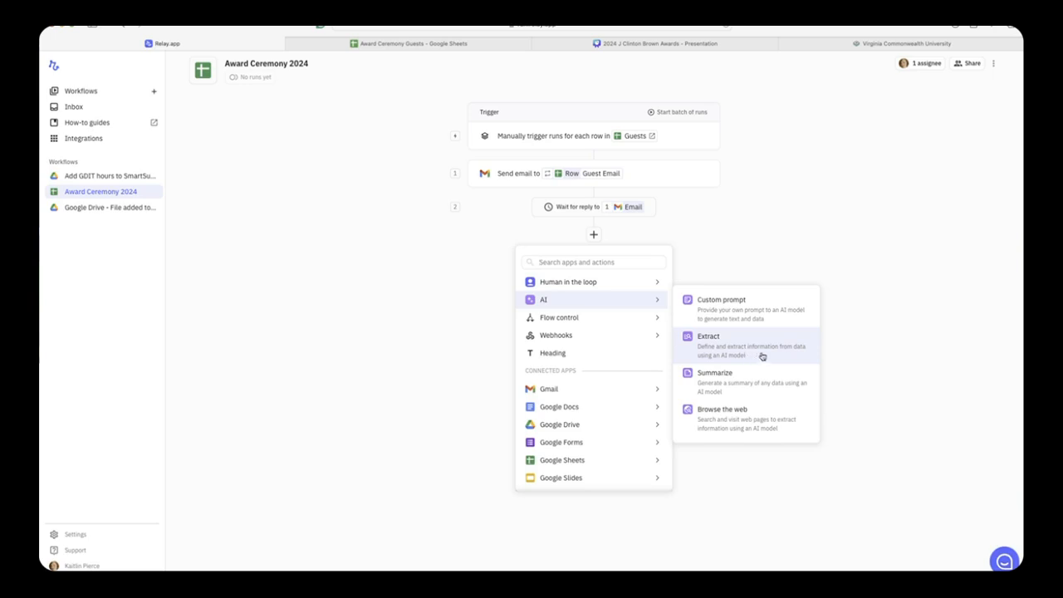
pyautogui.click(772, 354)
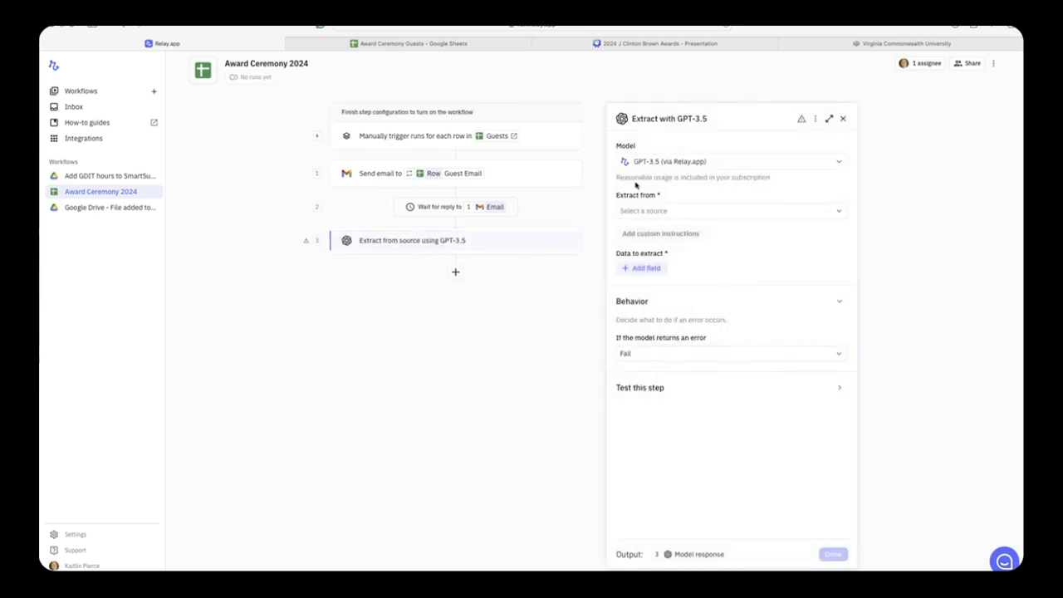
pyautogui.click(695, 162)
pyautogui.click(693, 233)
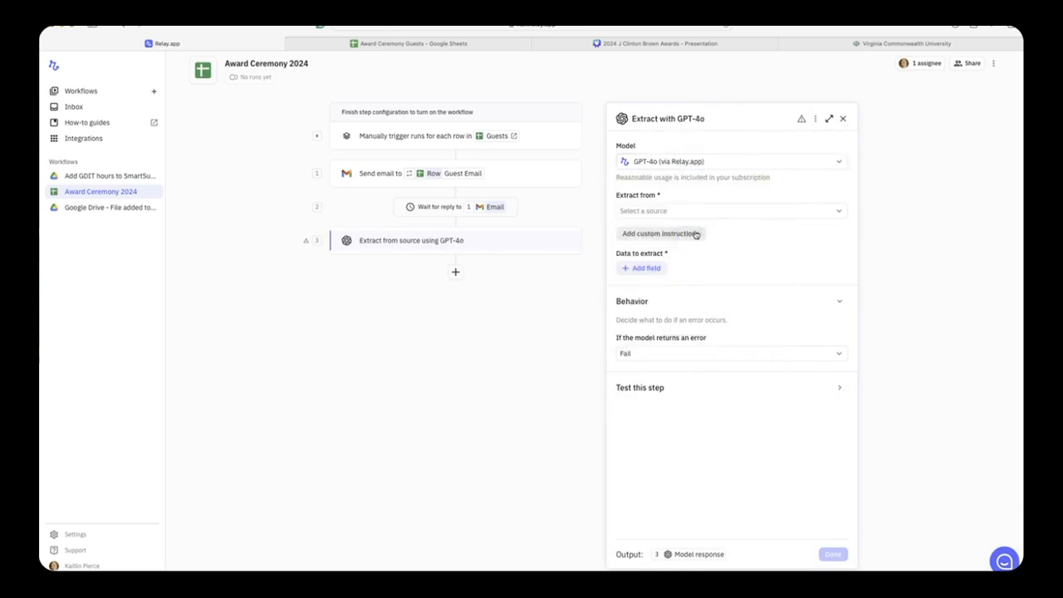
pyautogui.click(741, 160)
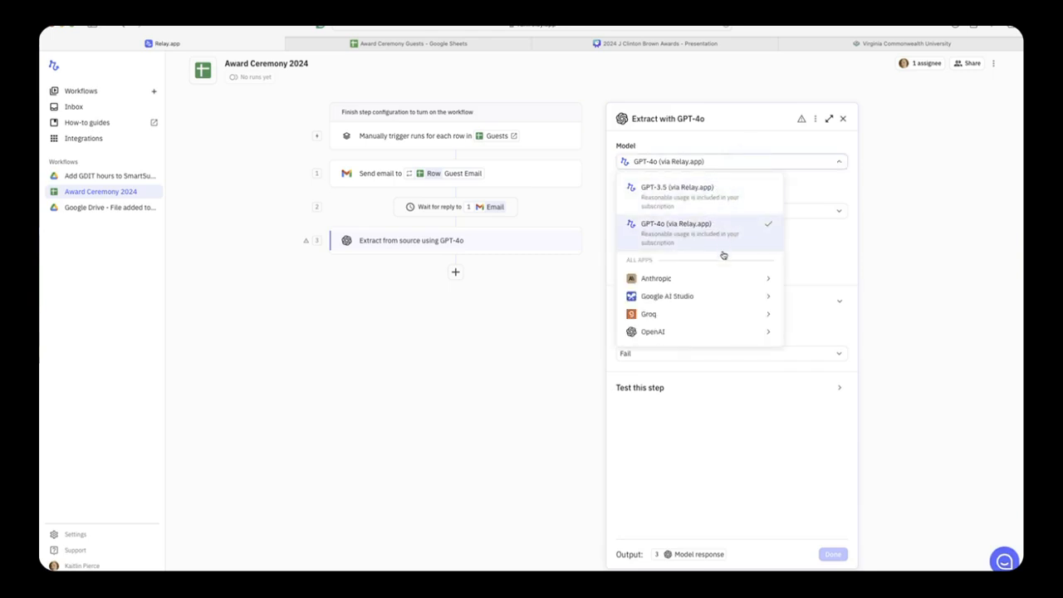
pyautogui.click(812, 231)
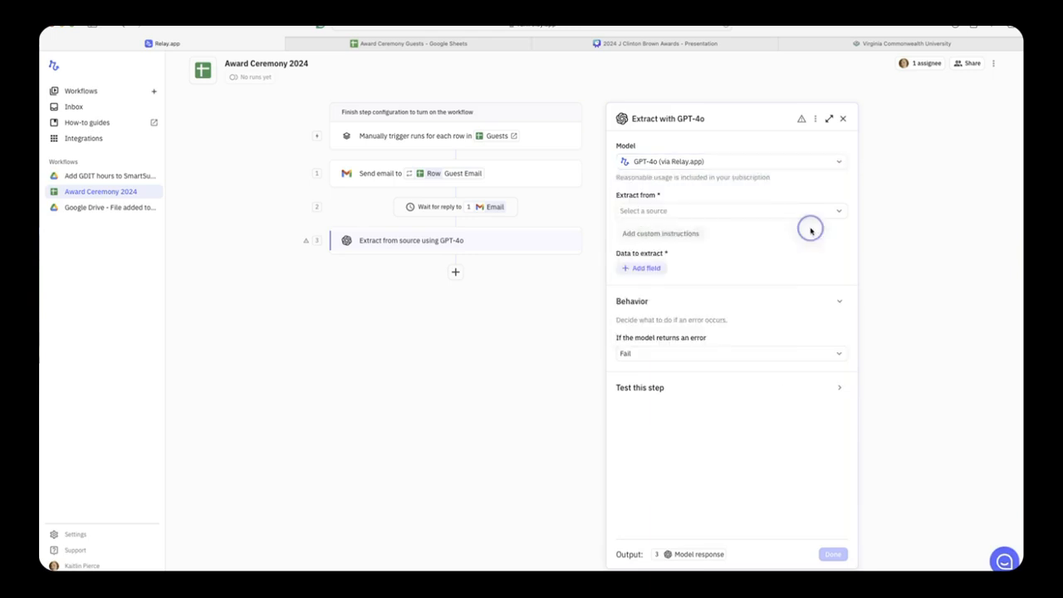
# Set the Extract step's source to the Body of the reply email from step 2.
pyautogui.click(728, 212)
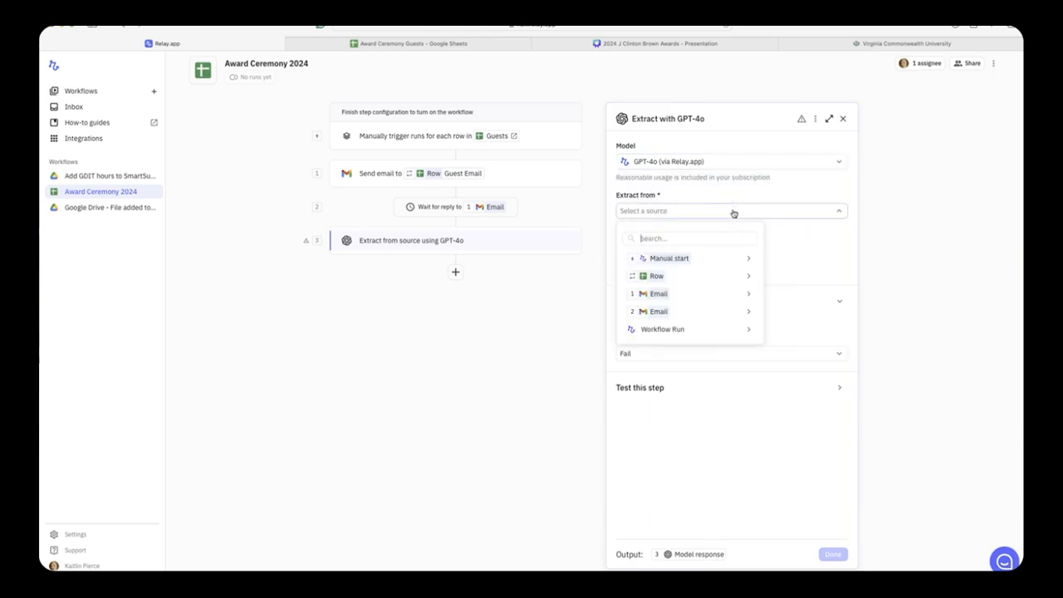
pyautogui.moveTo(741, 320)
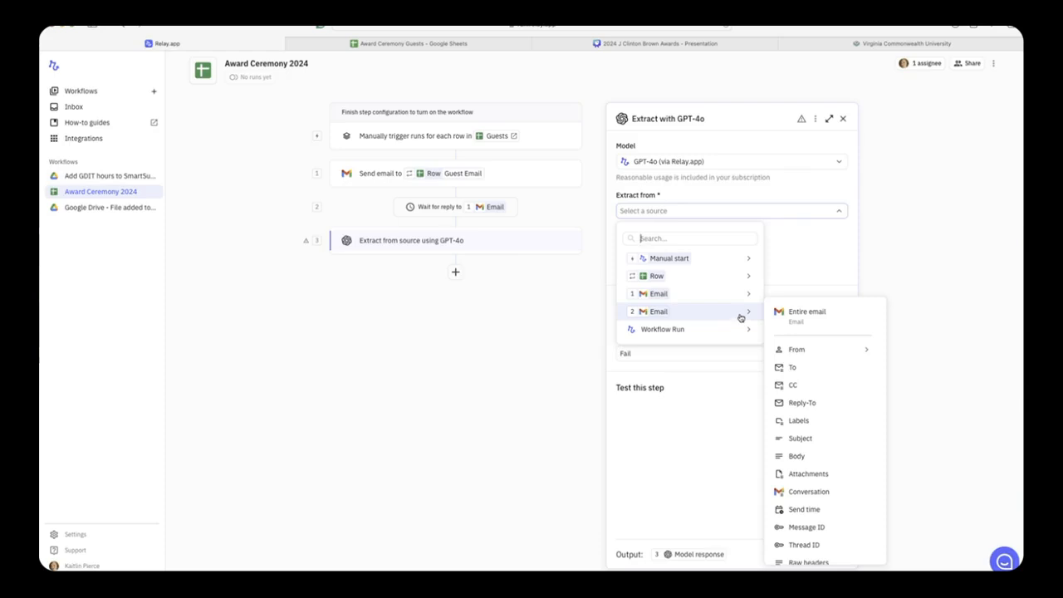
pyautogui.moveTo(676, 296)
pyautogui.click(830, 457)
# Add a required text field "RSVP" and a required number field "Number of Guests" to the data to extract.
pyautogui.click(646, 268)
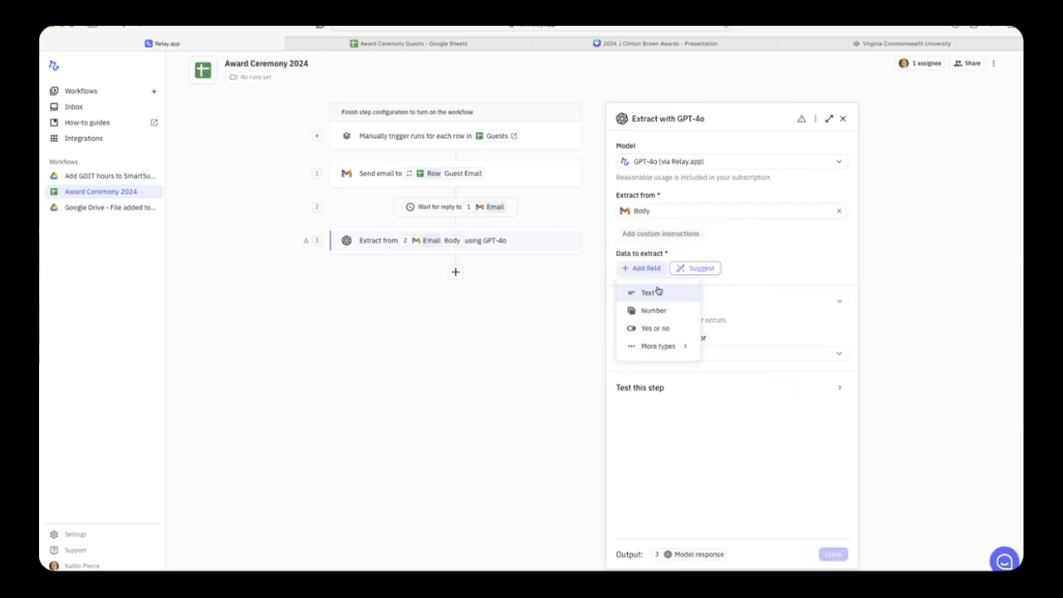
pyautogui.click(658, 292)
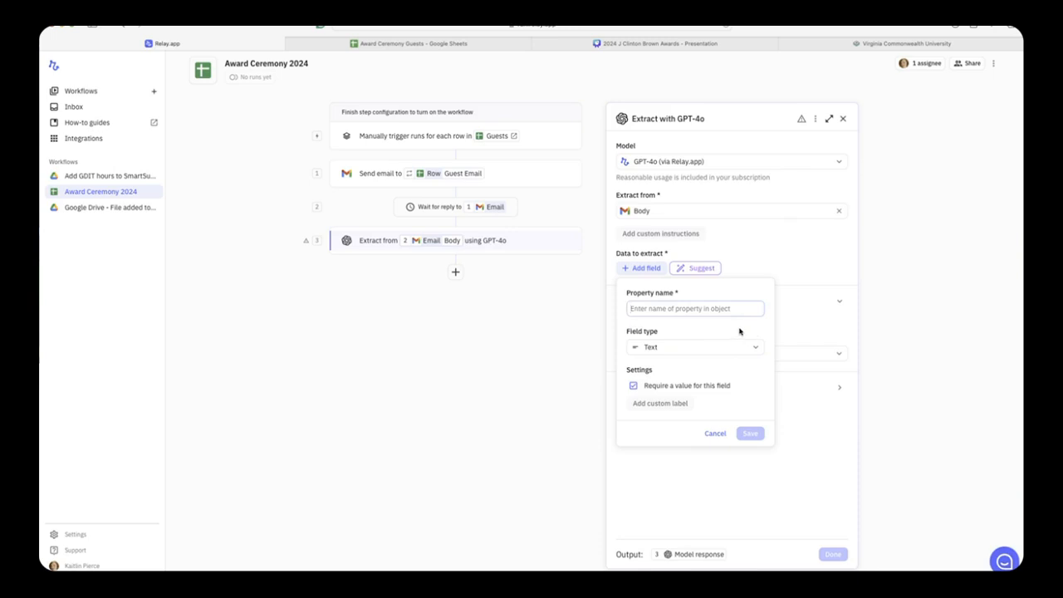
pyautogui.write('RSVP')
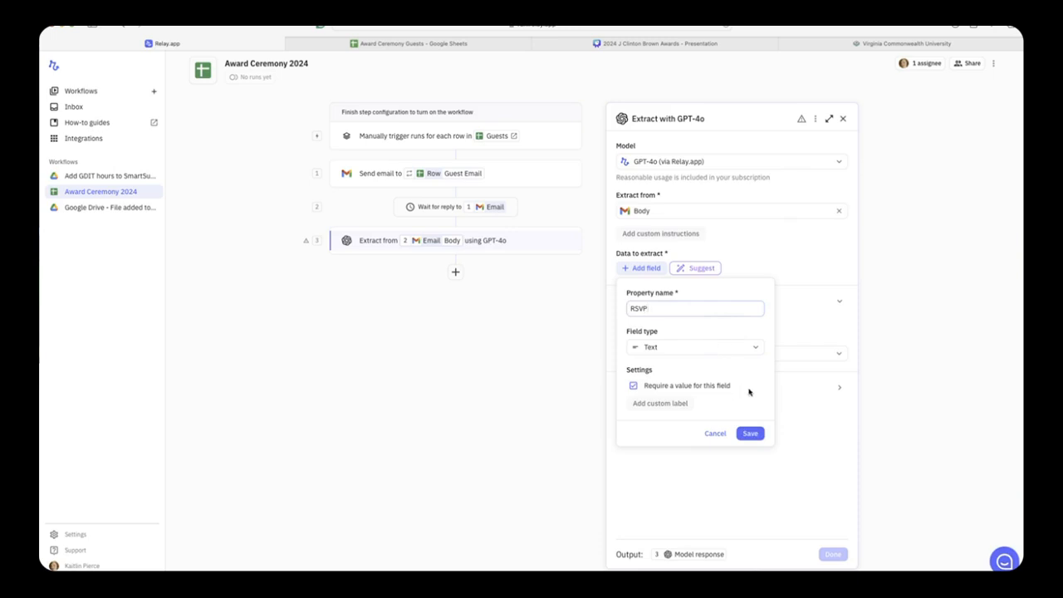
pyautogui.click(751, 435)
pyautogui.click(655, 287)
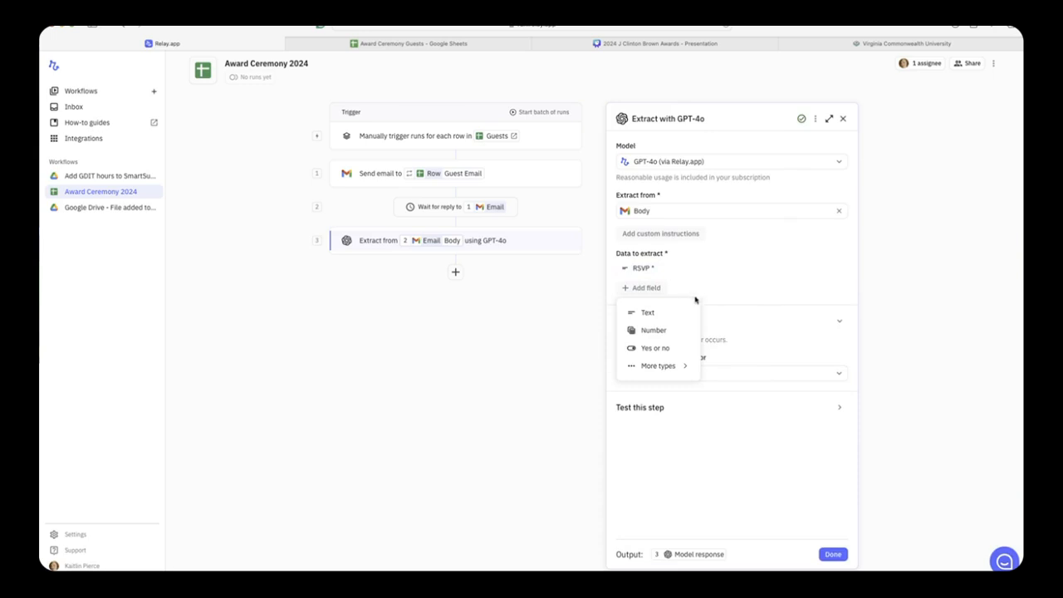
pyautogui.click(664, 329)
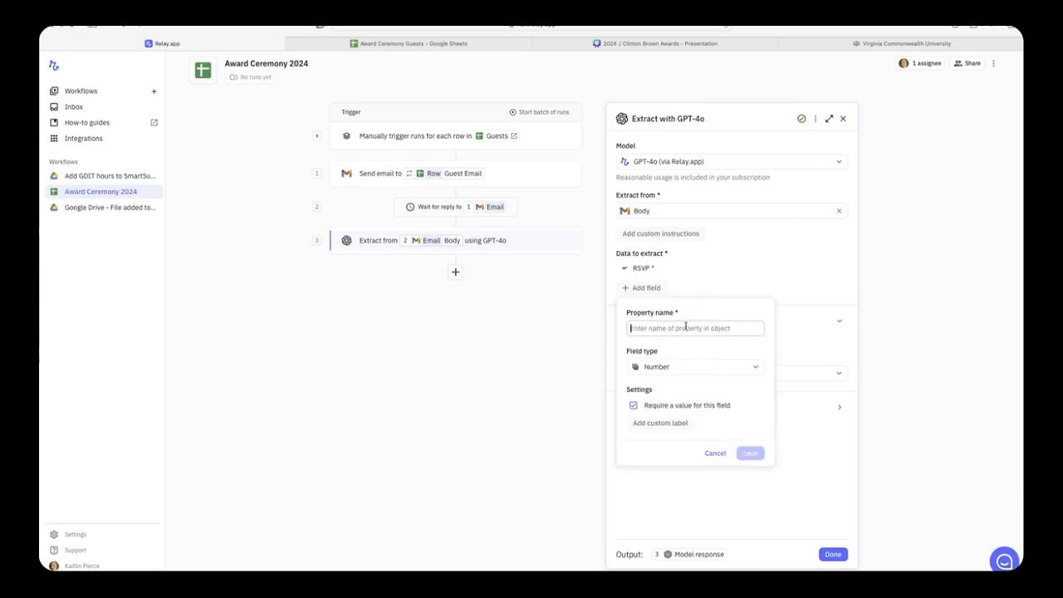
pyautogui.write('Number of Guests')
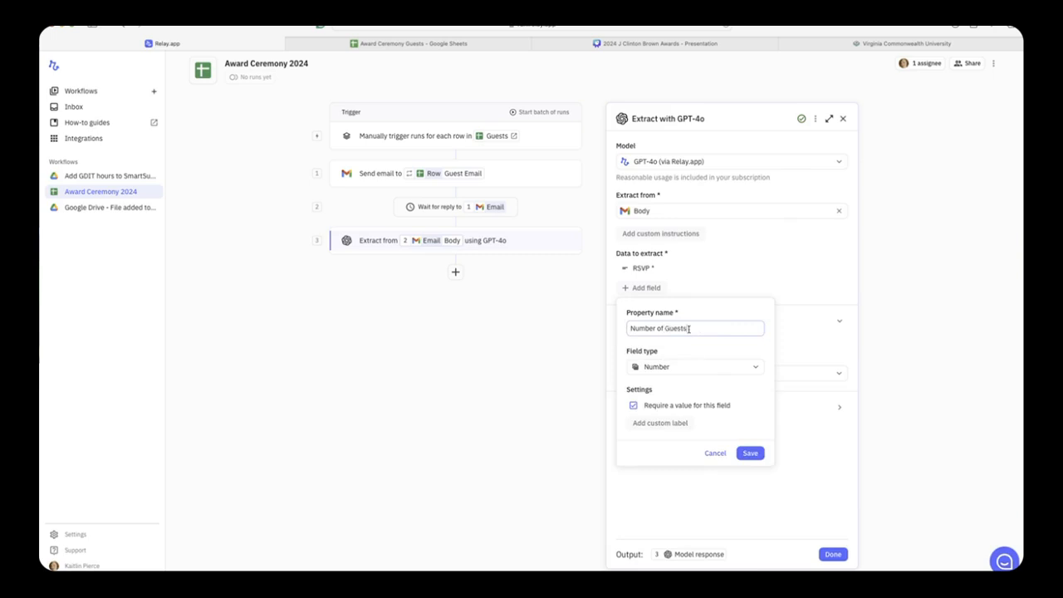
pyautogui.click(750, 452)
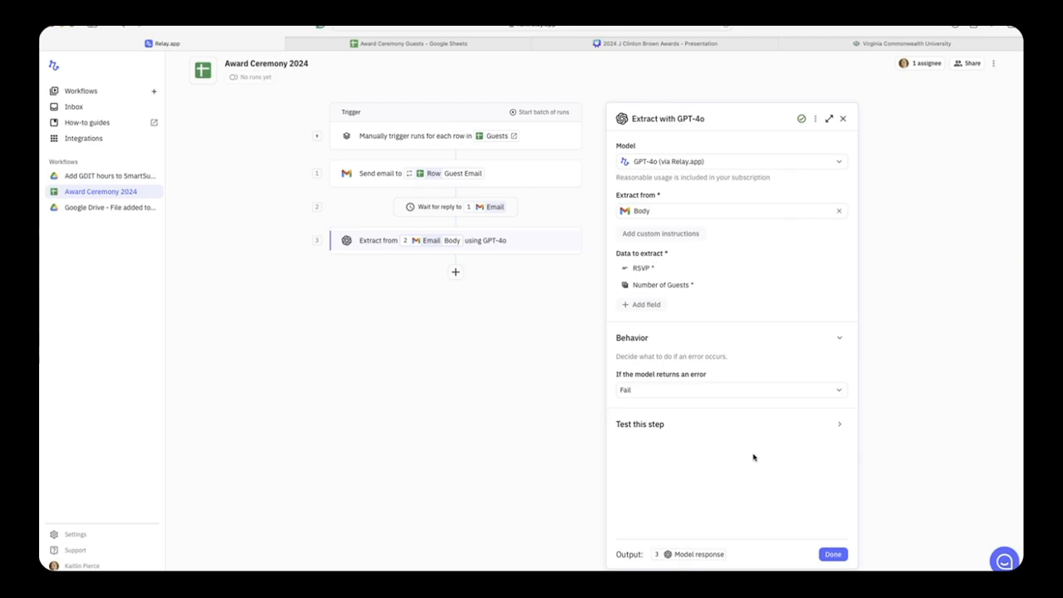
# Add required text fields "Guest names" and "Dietary Restrictions" to the data to extract.
pyautogui.click(648, 304)
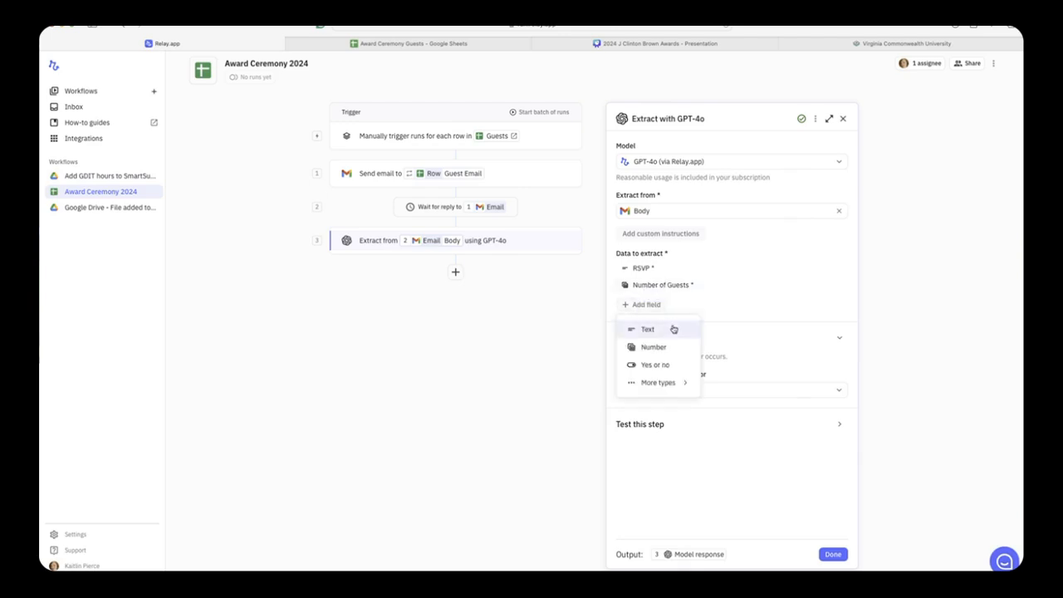
pyautogui.click(674, 329)
pyautogui.click(665, 343)
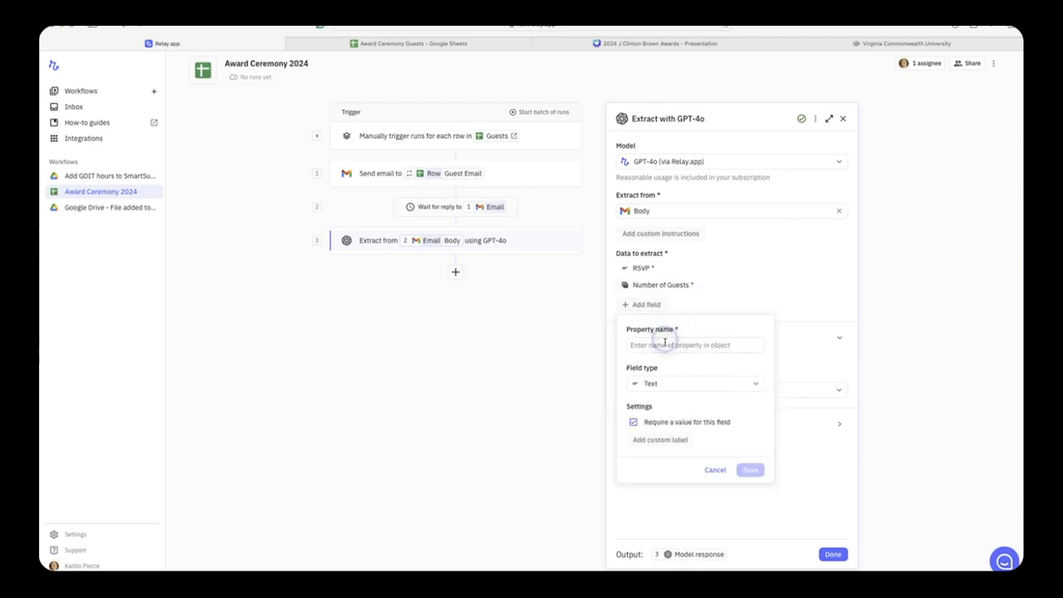
pyautogui.write('Guest names')
pyautogui.click(751, 470)
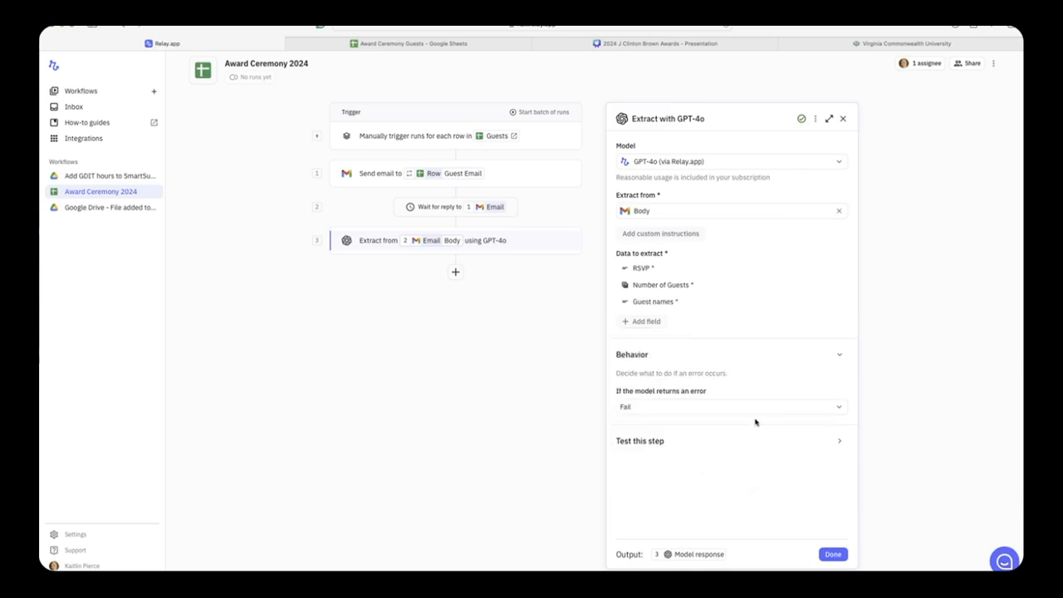
pyautogui.click(644, 326)
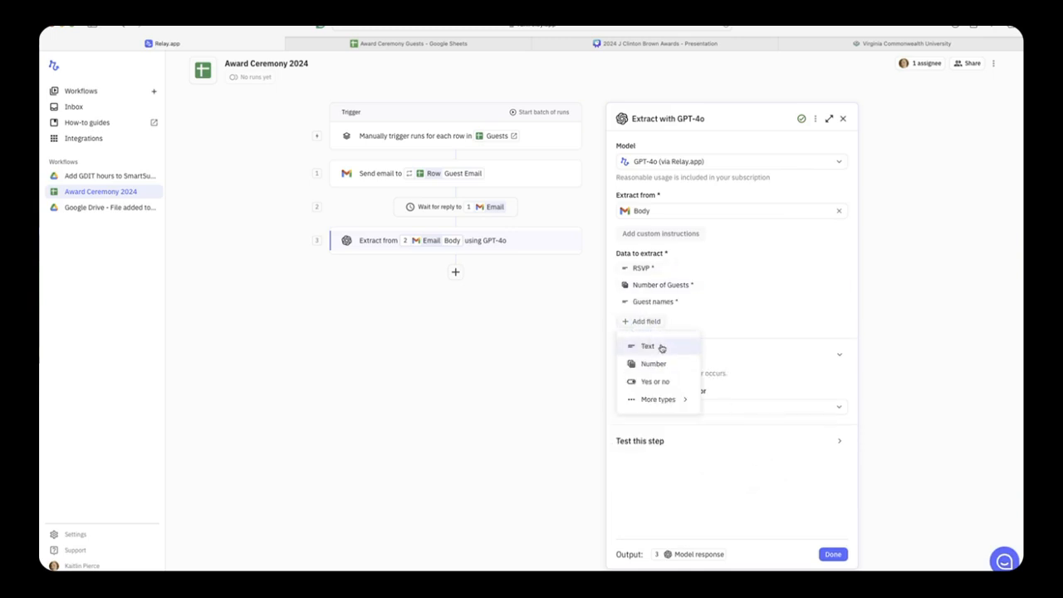
pyautogui.click(664, 346)
pyautogui.write('Diet')
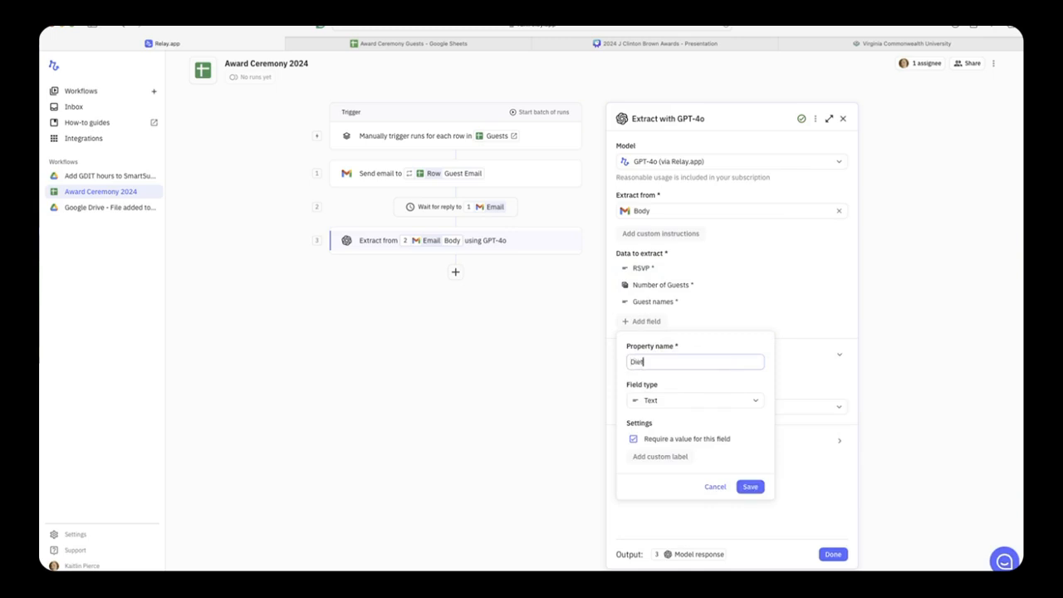
pyautogui.write('ary Restrictions')
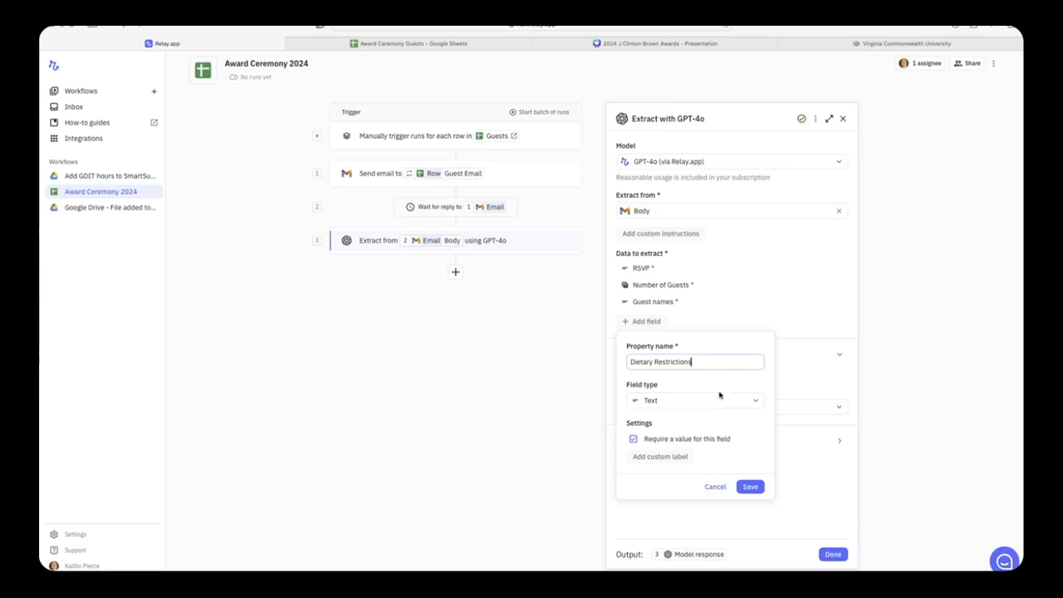
pyautogui.click(749, 486)
# Add a required text field "Mode of attendance" to the data to extract.
pyautogui.click(650, 338)
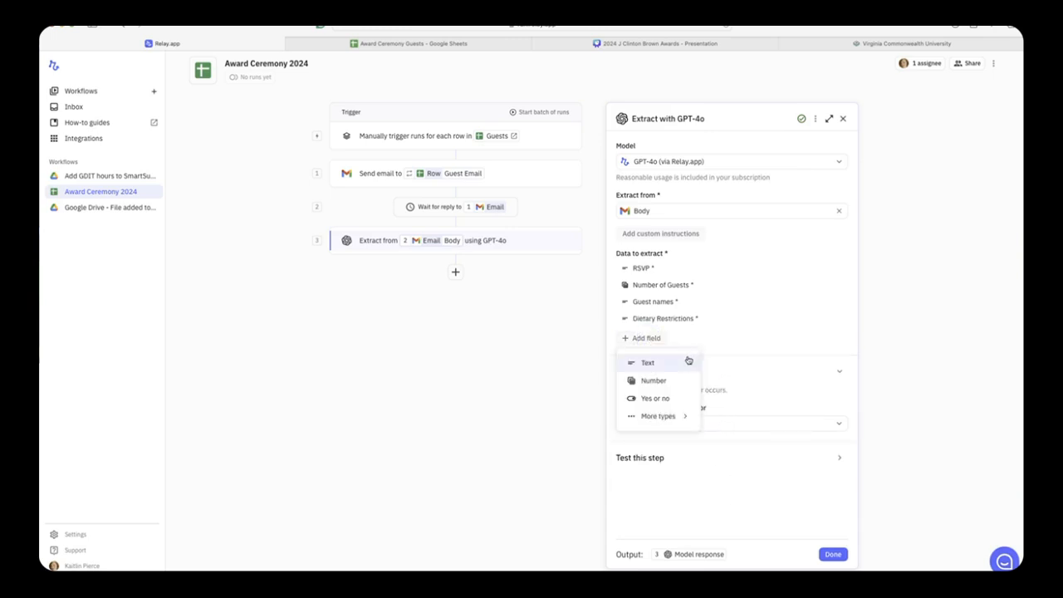
pyautogui.click(677, 362)
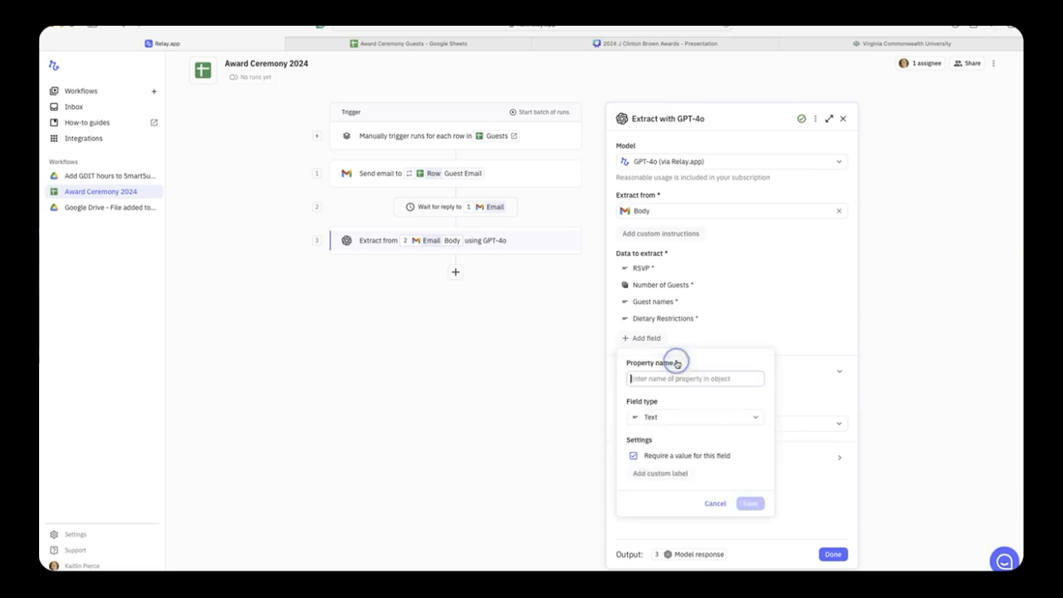
pyautogui.write('Mode of attendance')
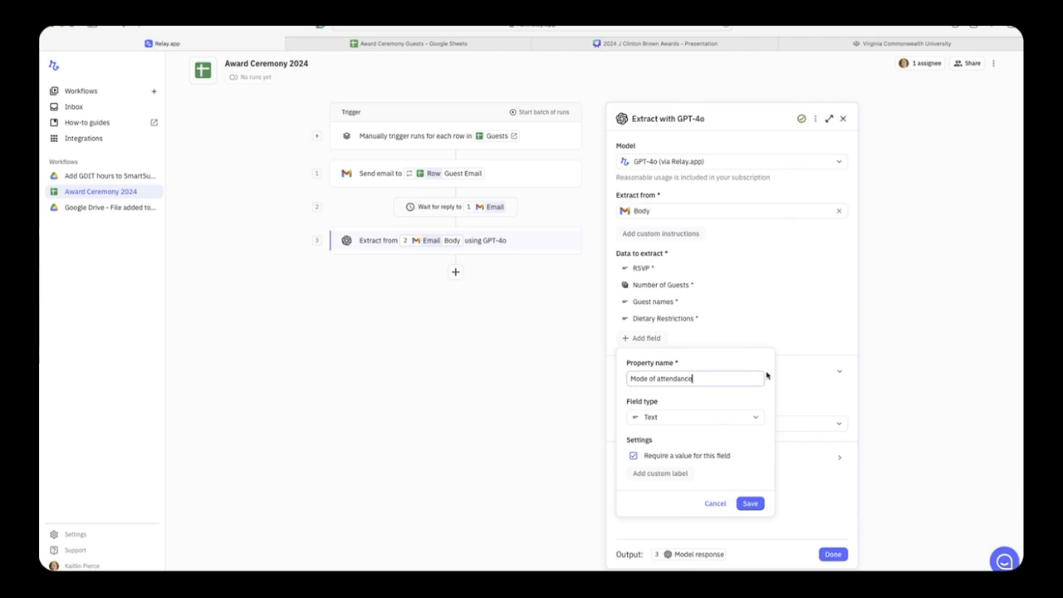
pyautogui.click(751, 502)
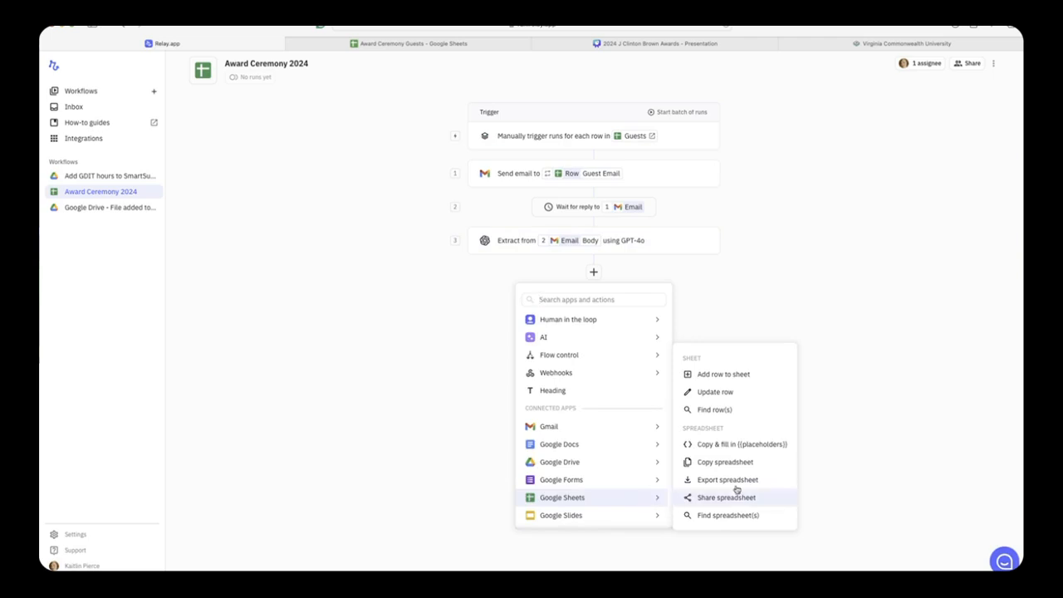
# Add a Google Sheets Update row step after the Extract step and set it to update the trigger's Row.
pyautogui.click(742, 387)
pyautogui.click(777, 164)
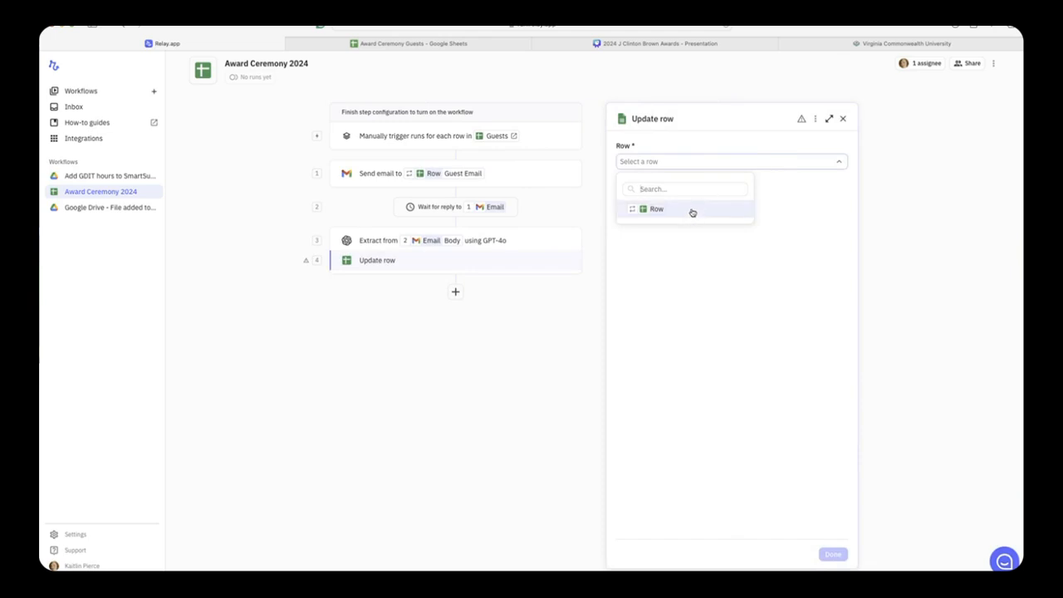
pyautogui.click(692, 210)
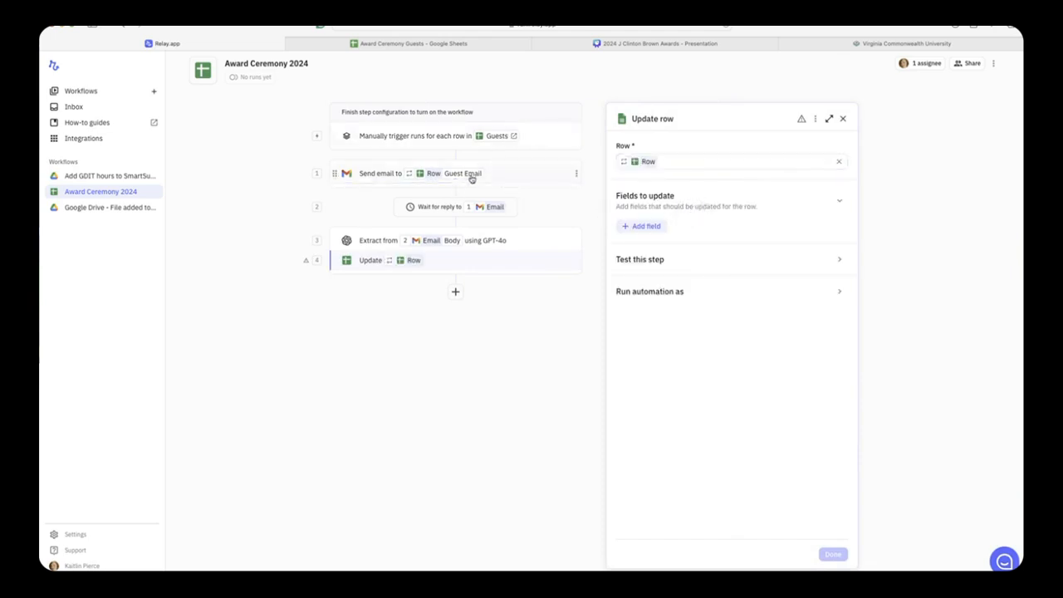
# Add the RSVP column to the fields to update and fill it with RSVP from the step 3 model response.
pyautogui.click(655, 228)
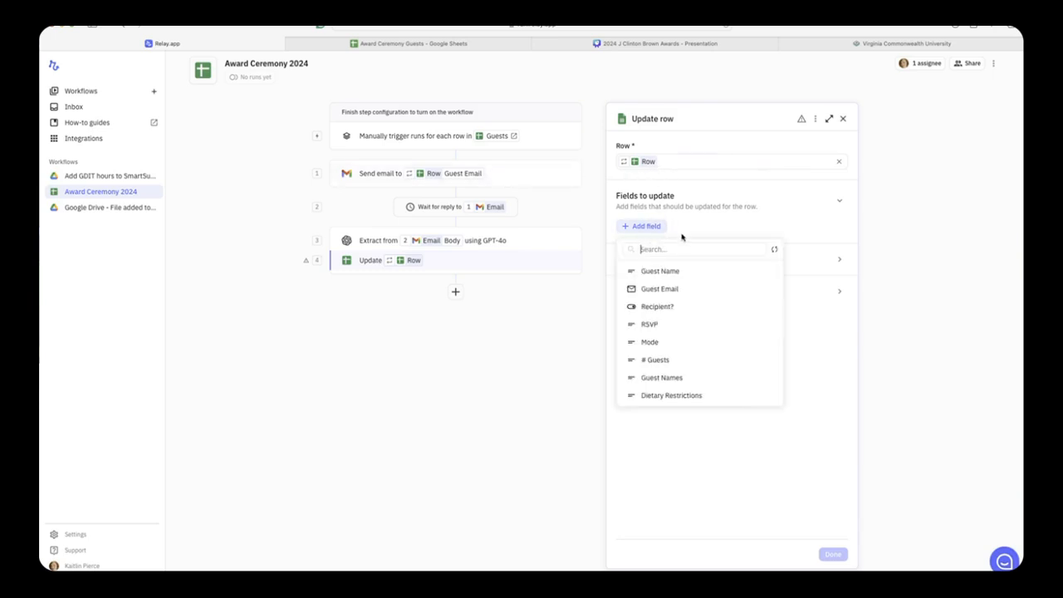
pyautogui.click(684, 323)
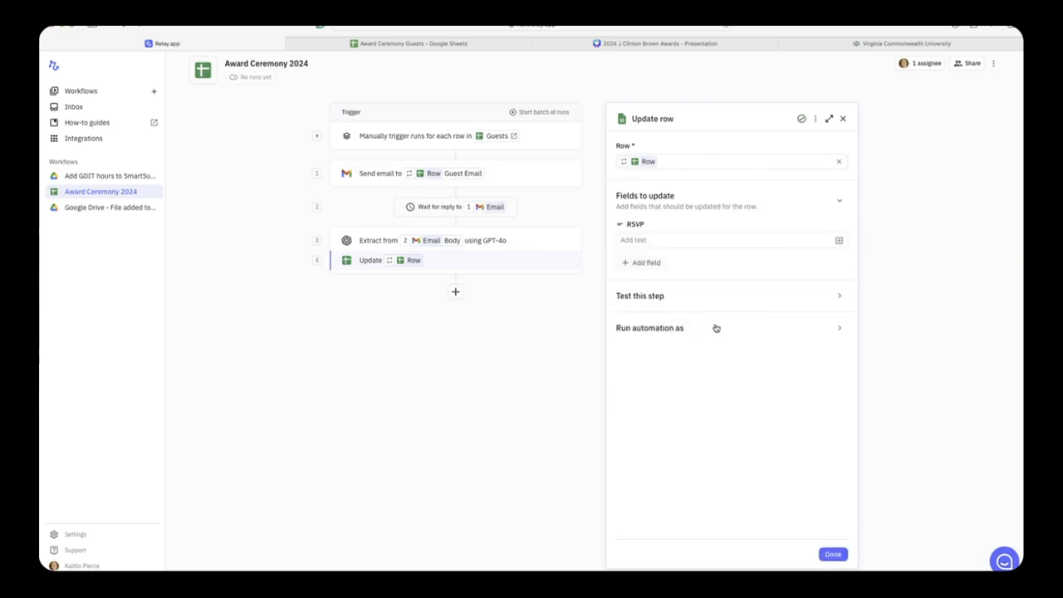
pyautogui.click(839, 241)
pyautogui.moveTo(811, 358)
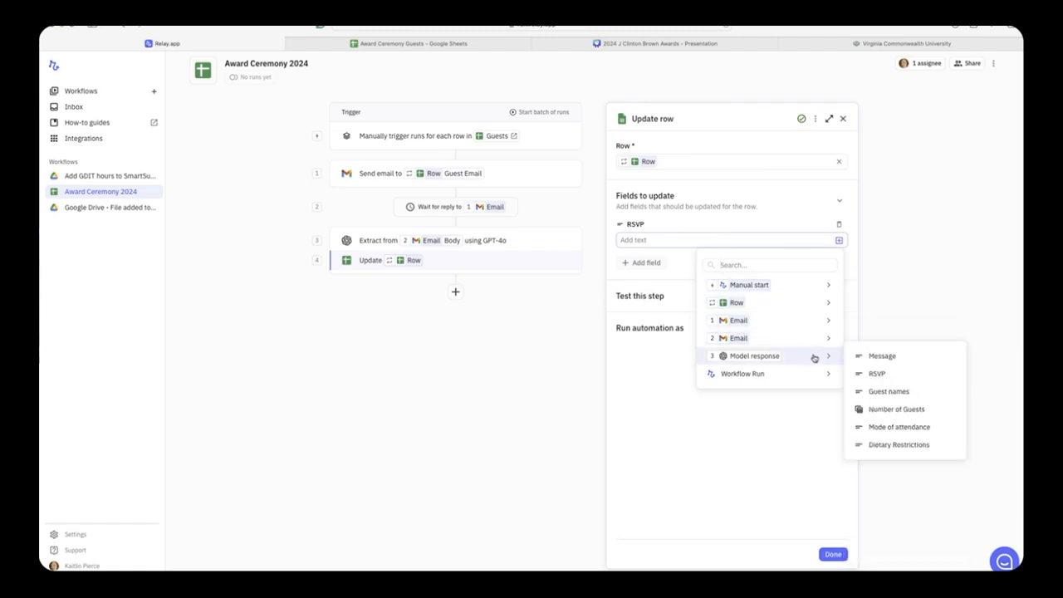
pyautogui.click(876, 374)
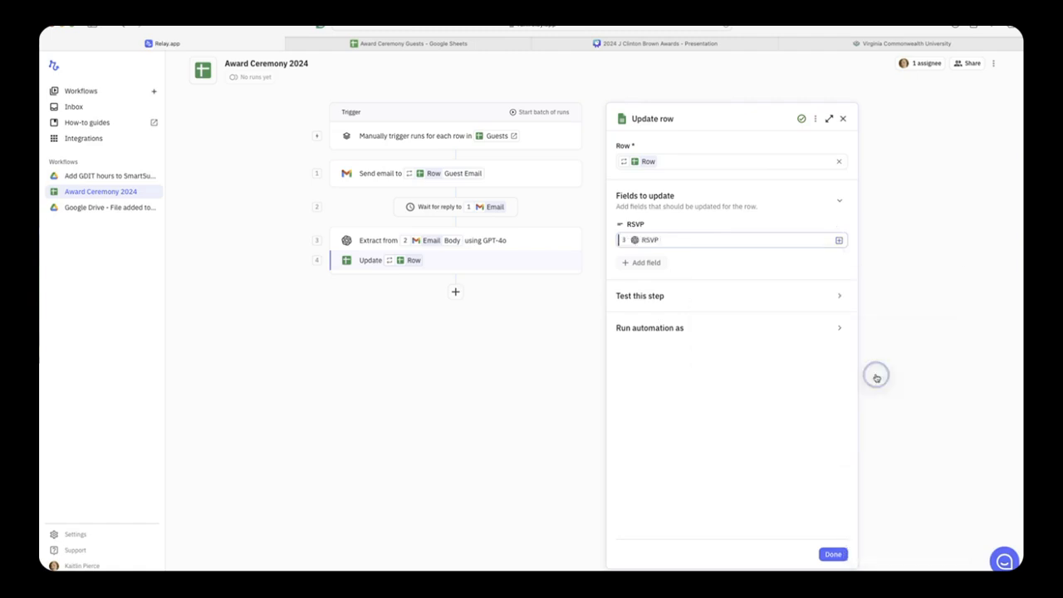
# Add the # Guests column to the fields to update and fill it with Number of Guests from the model response.
pyautogui.click(646, 262)
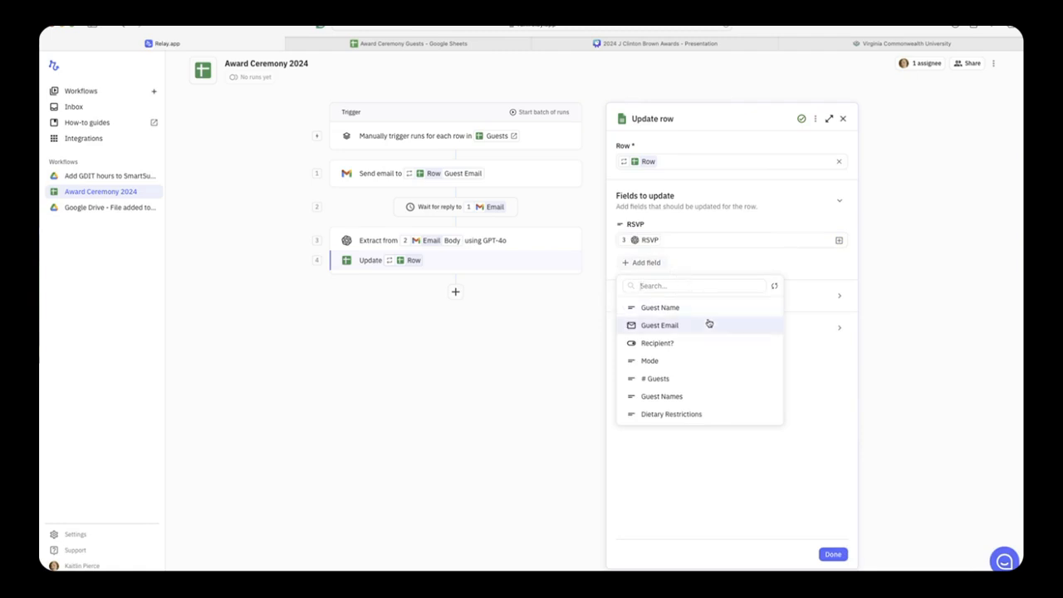
pyautogui.click(711, 378)
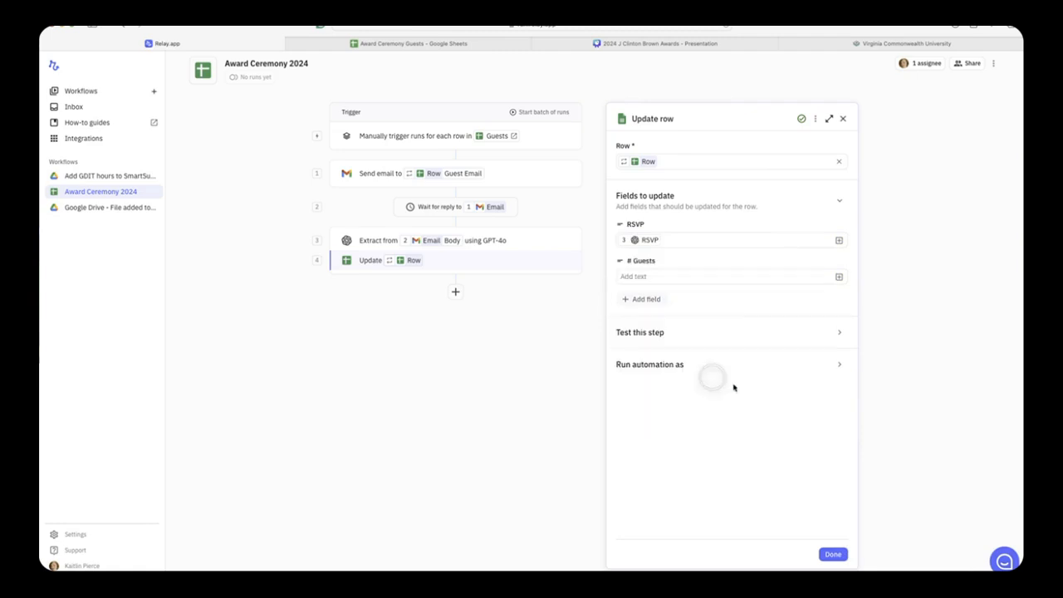
pyautogui.click(839, 277)
pyautogui.moveTo(815, 395)
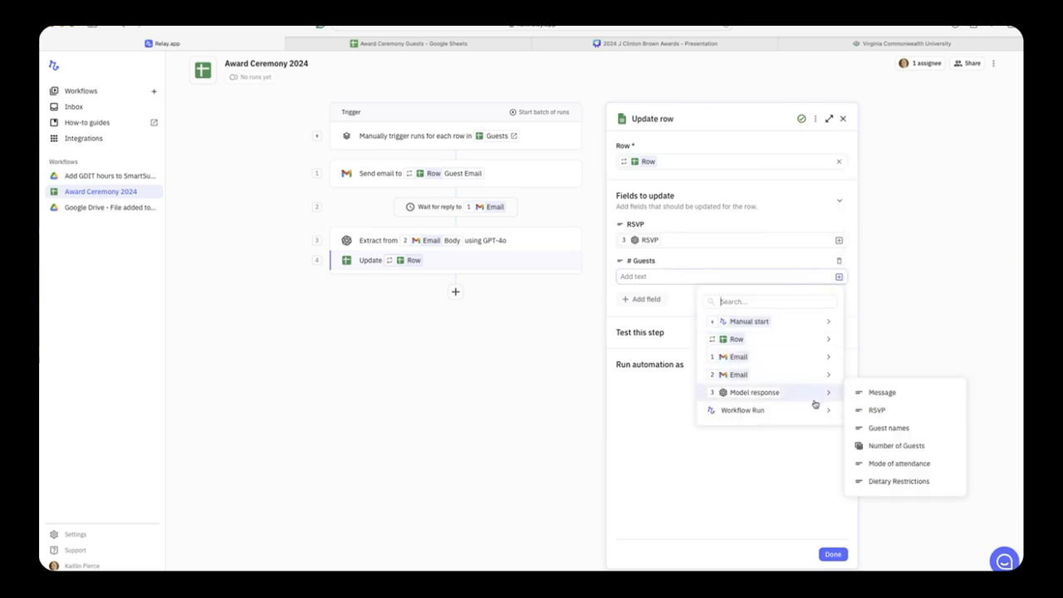
pyautogui.click(894, 445)
# Add the Guest Names column to the fields to update and fill it with Guest names from the model response.
pyautogui.click(660, 299)
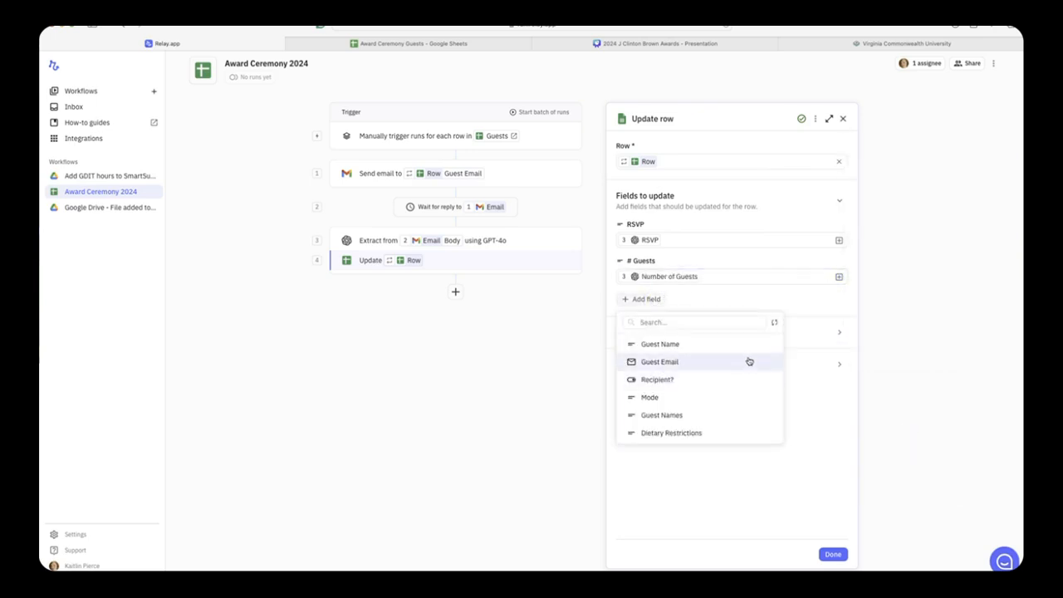
pyautogui.click(751, 414)
pyautogui.click(838, 313)
pyautogui.moveTo(814, 427)
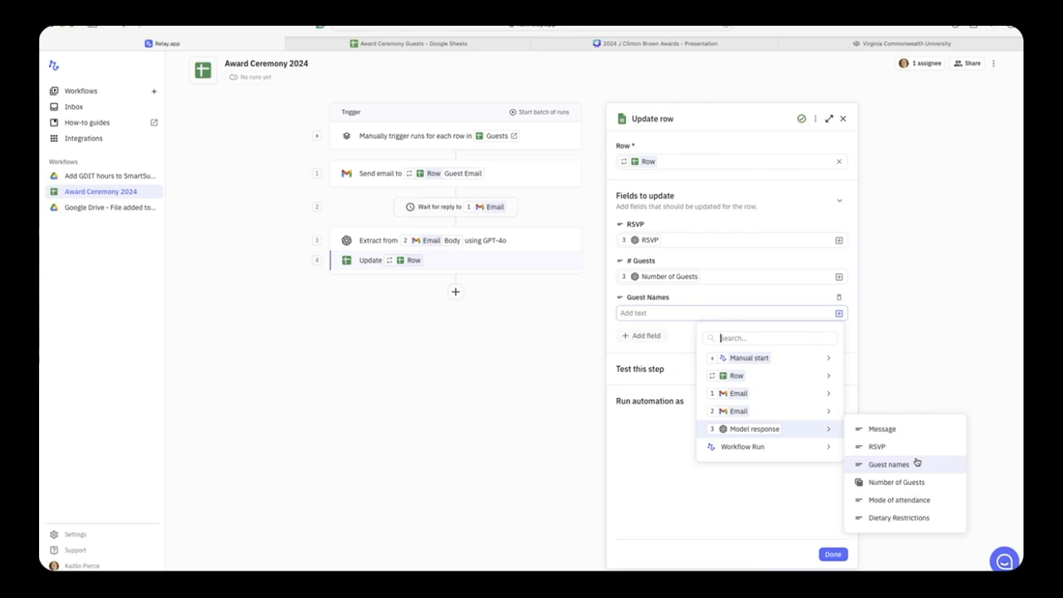
pyautogui.click(917, 463)
# Add the Mode column to the fields to update and fill it with Mode of attendance from the model response.
pyautogui.click(646, 336)
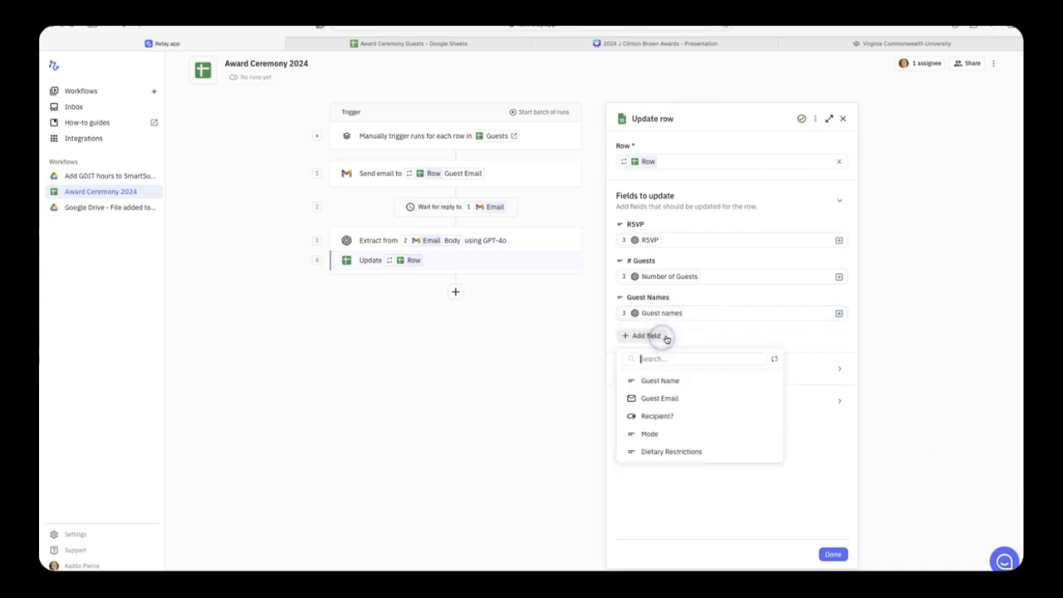
pyautogui.click(707, 434)
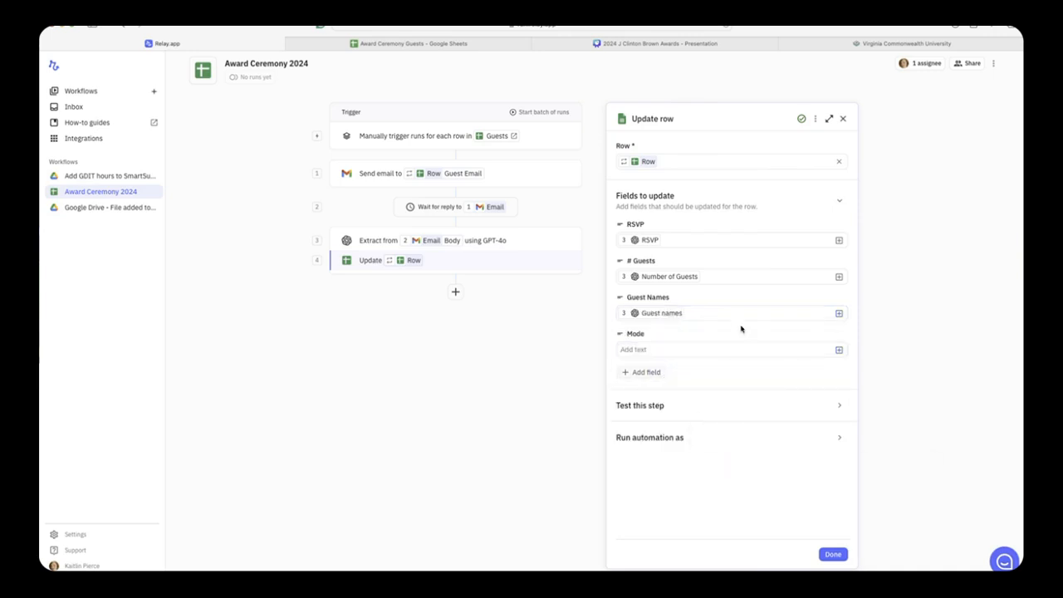
pyautogui.click(840, 350)
pyautogui.moveTo(786, 468)
pyautogui.click(895, 448)
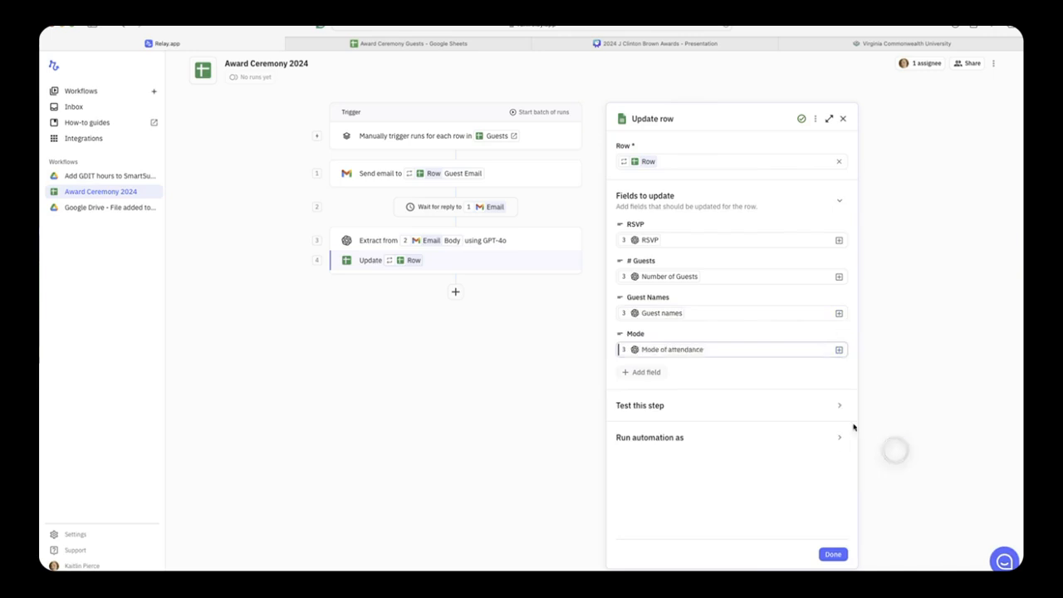
# Map the Dietary Restrictions column to Dietary Restrictions from the model response and close the Update row configuration.
pyautogui.click(644, 371)
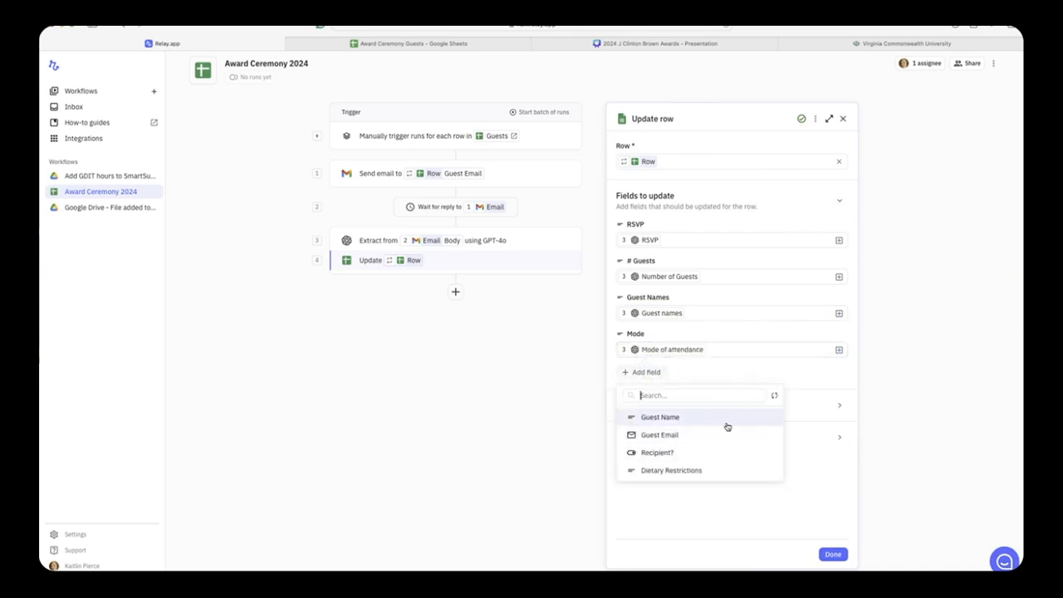
pyautogui.click(726, 470)
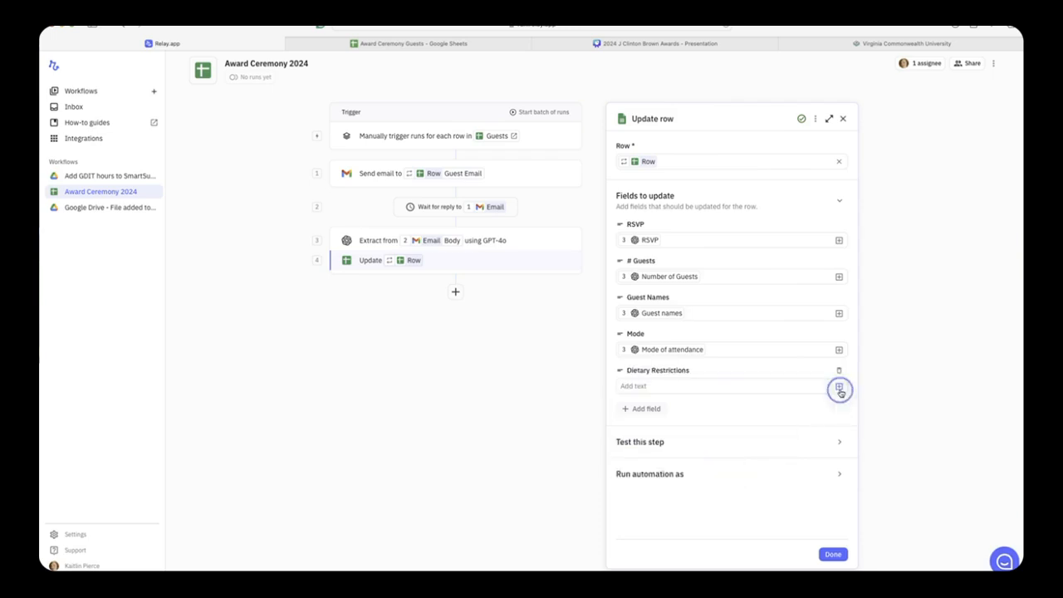
pyautogui.click(839, 386)
pyautogui.moveTo(797, 498)
pyautogui.click(899, 504)
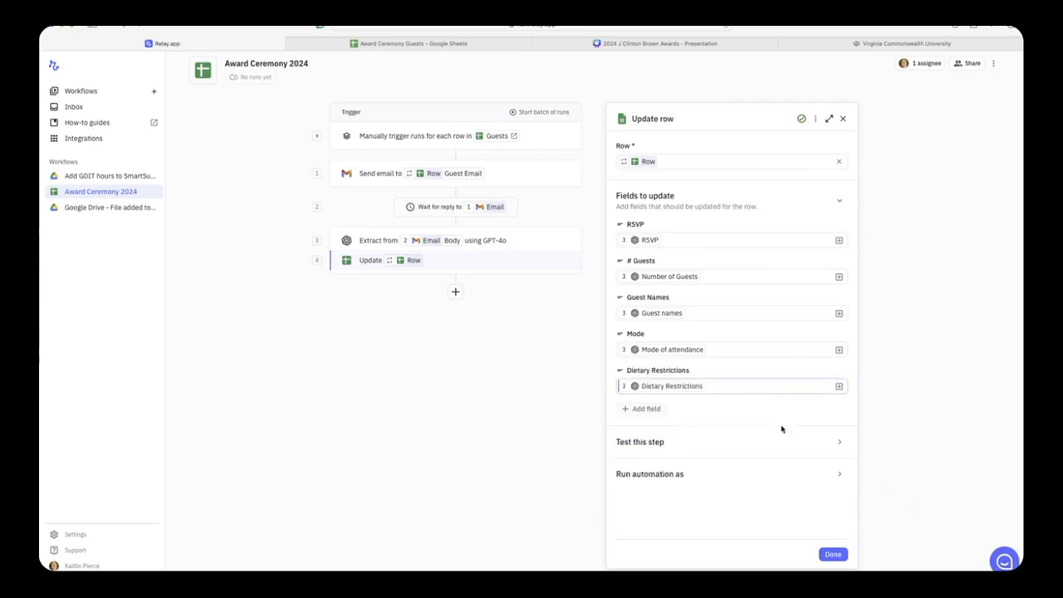
pyautogui.click(843, 119)
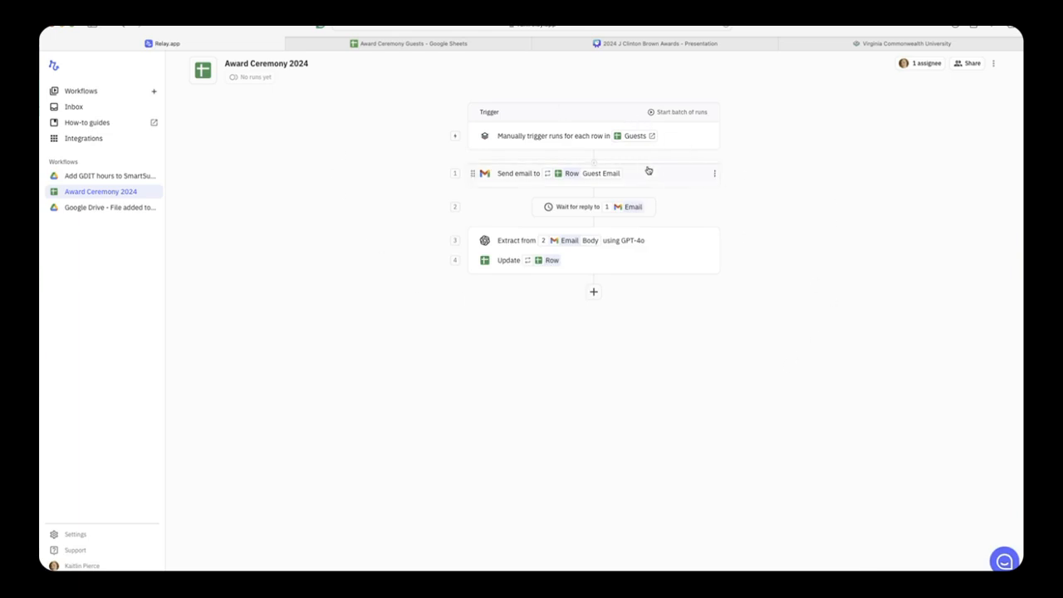
# Start a manual workflow run for a single example row, using row 2 of the Guests sheet in Award Ceremony Guests.
pyautogui.click(685, 114)
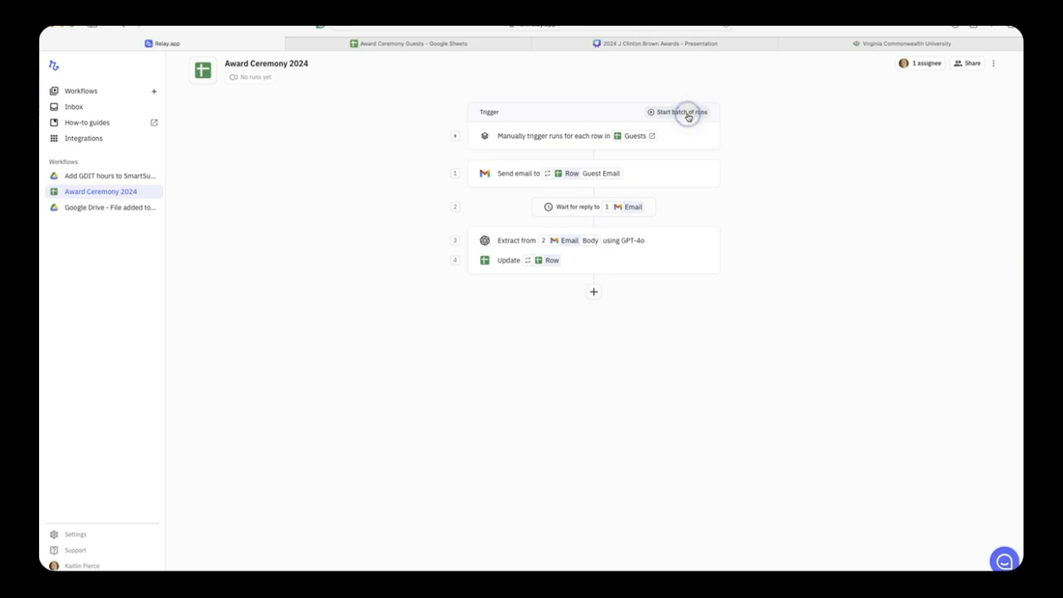
pyautogui.click(570, 342)
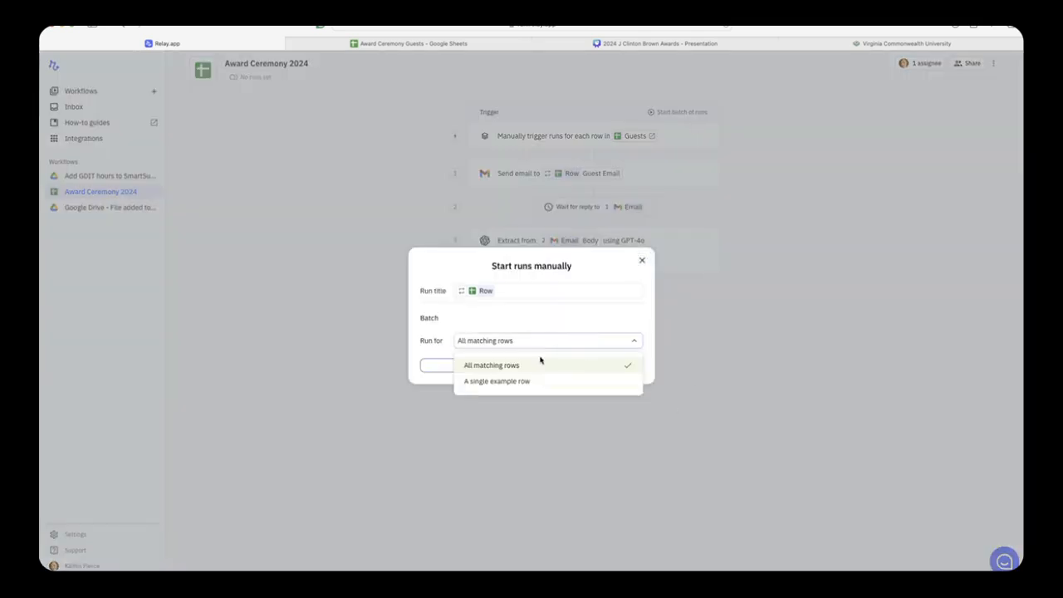
pyautogui.click(533, 379)
pyautogui.click(593, 350)
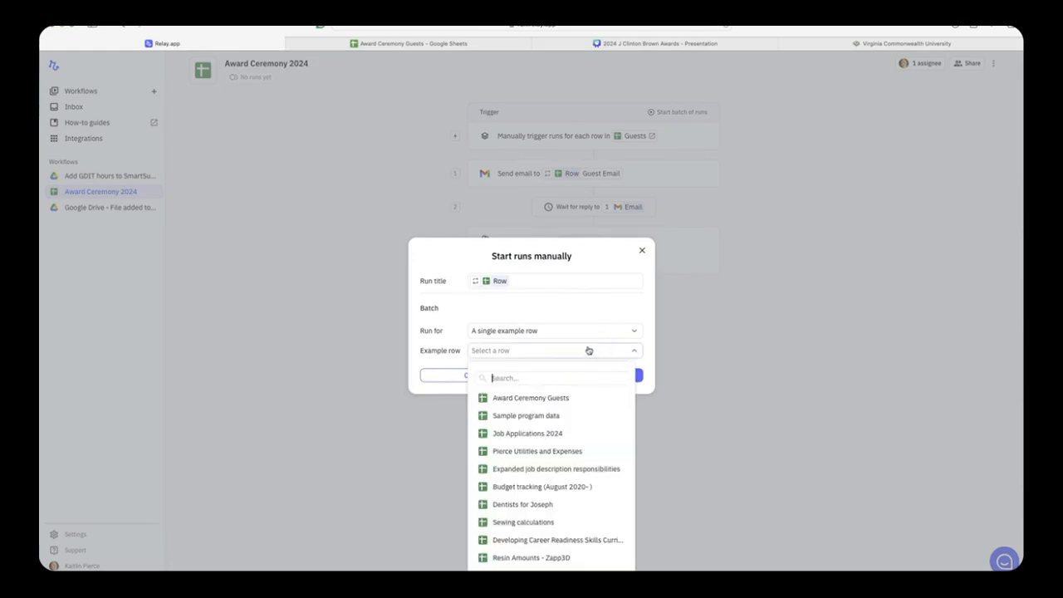
pyautogui.click(557, 397)
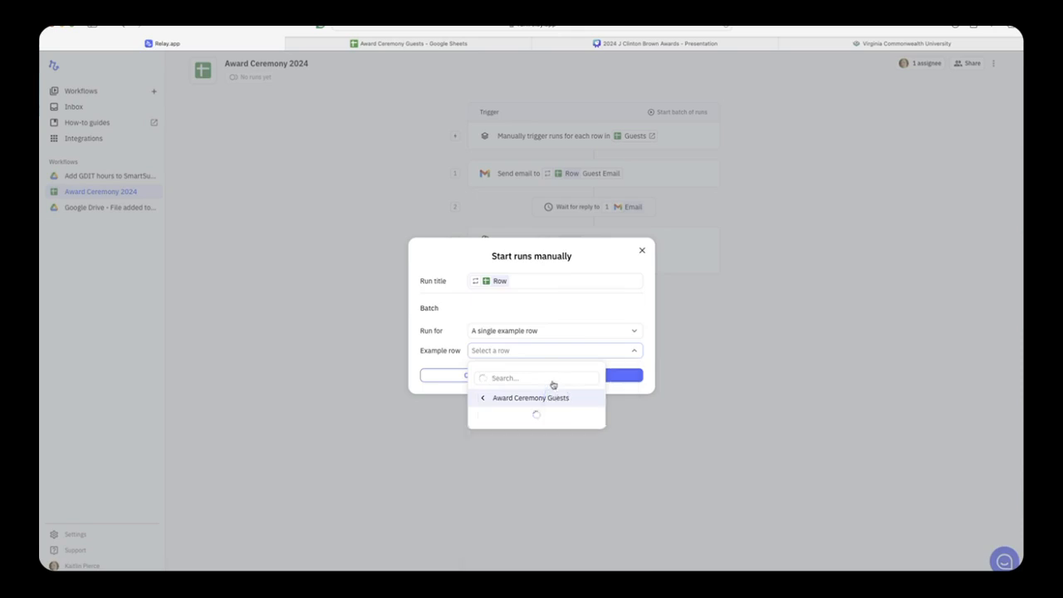
pyautogui.click(515, 415)
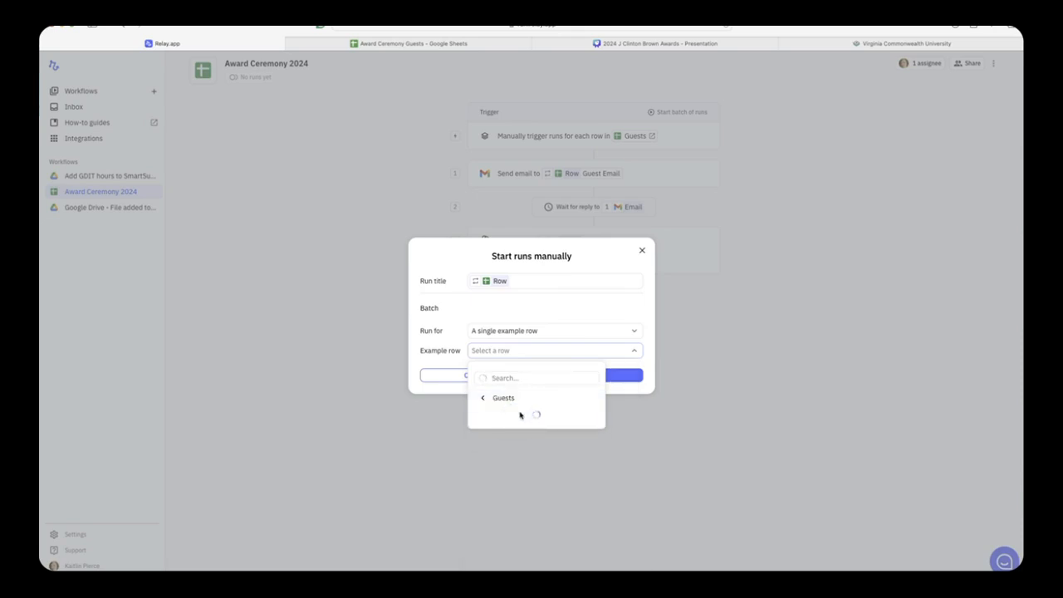
pyautogui.click(540, 413)
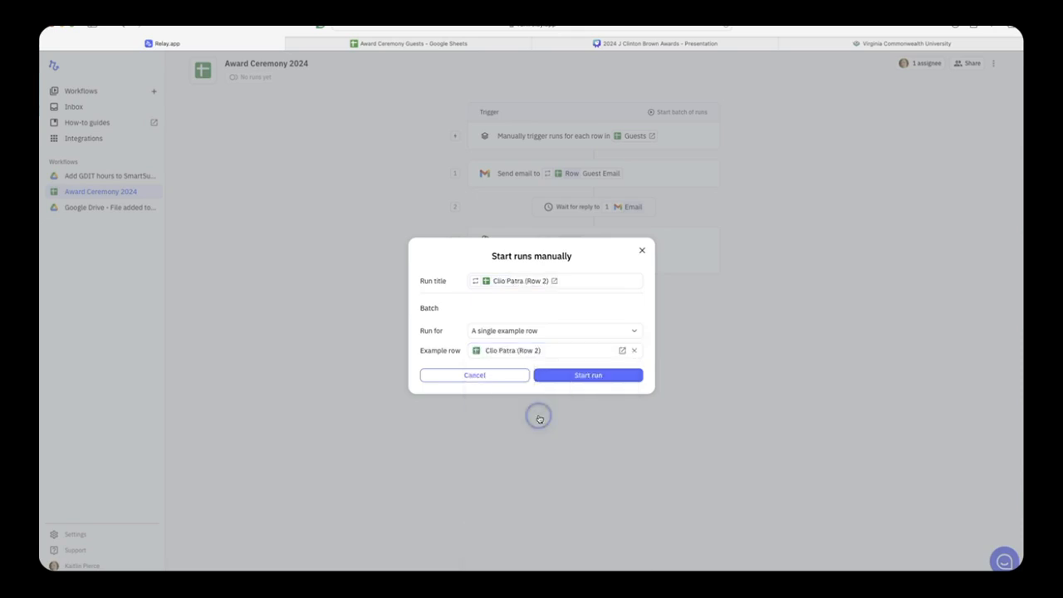
pyautogui.click(579, 376)
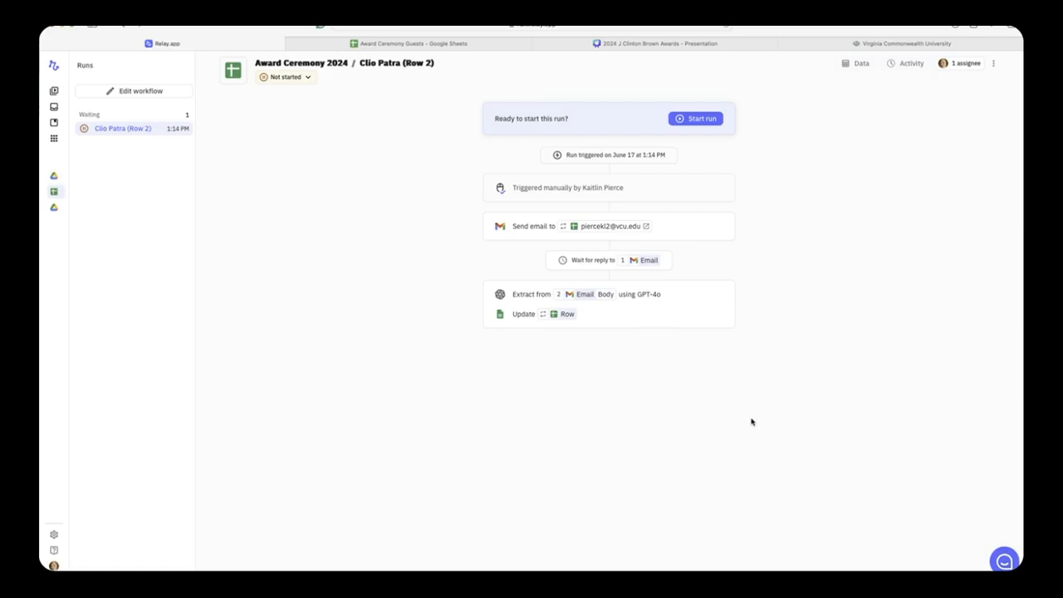
pyautogui.click(696, 119)
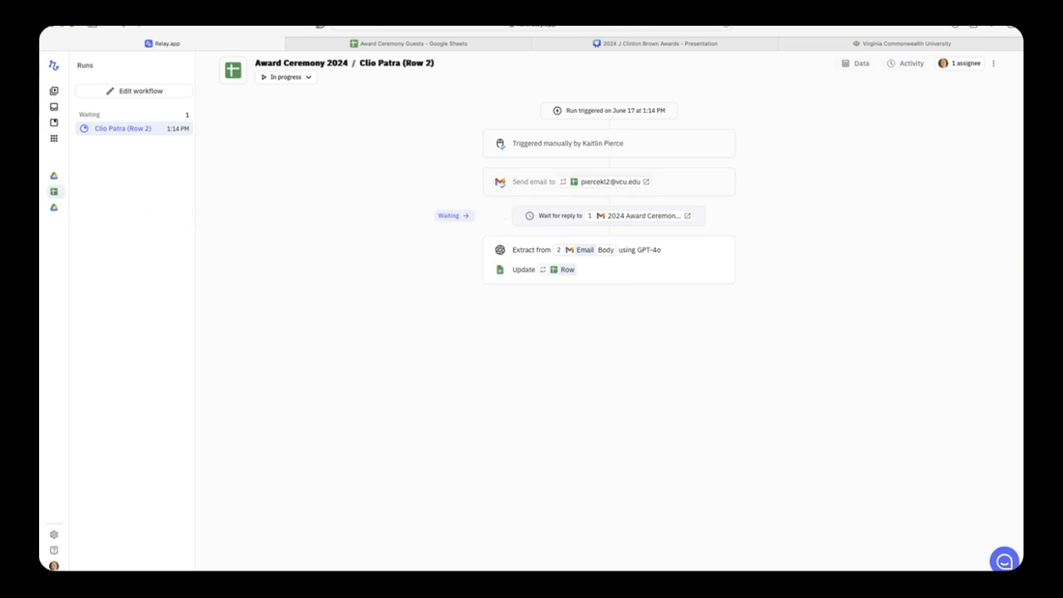
# Switch to Gmail and open the "2024 Award Ceremony Invitation - Respond by July 1st" email to review its full content.
pyautogui.press('super+Tab')
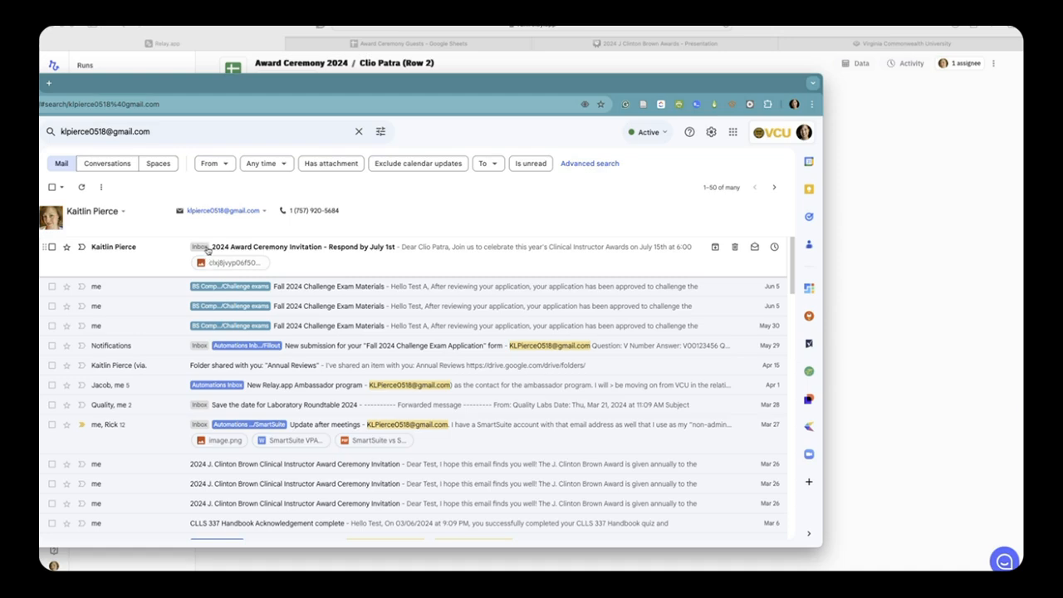
pyautogui.click(363, 248)
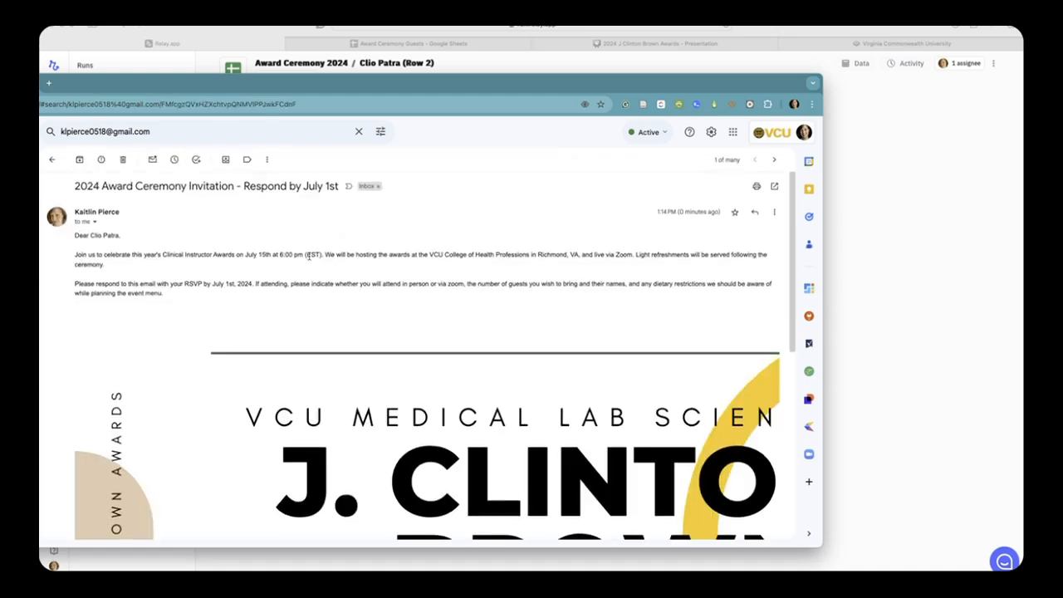
pyautogui.scroll(-5, 387, 264)
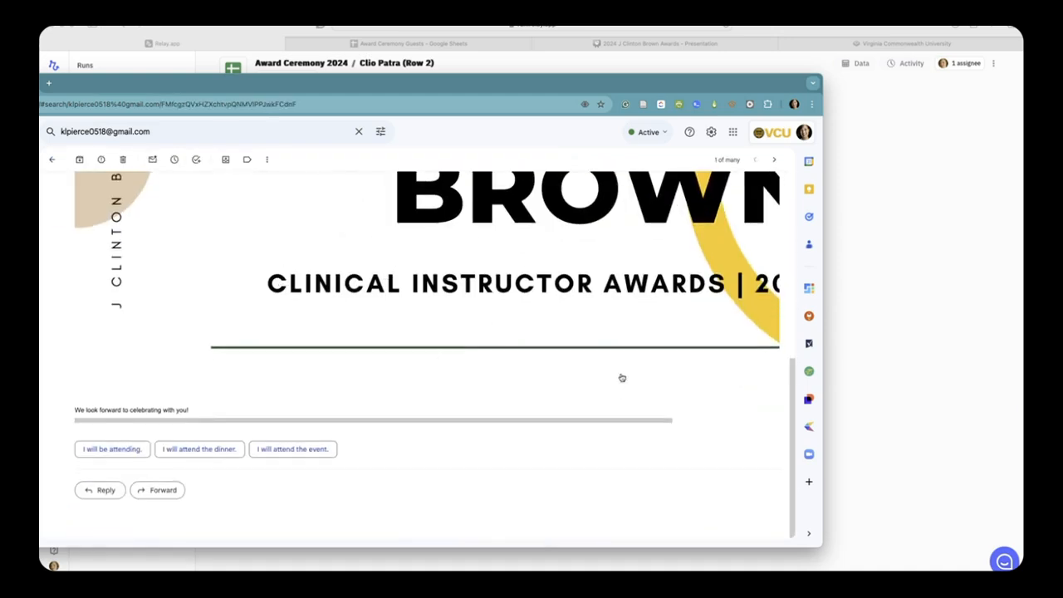
pyautogui.scroll(5, 633, 321)
pyautogui.scroll(-5, 631, 321)
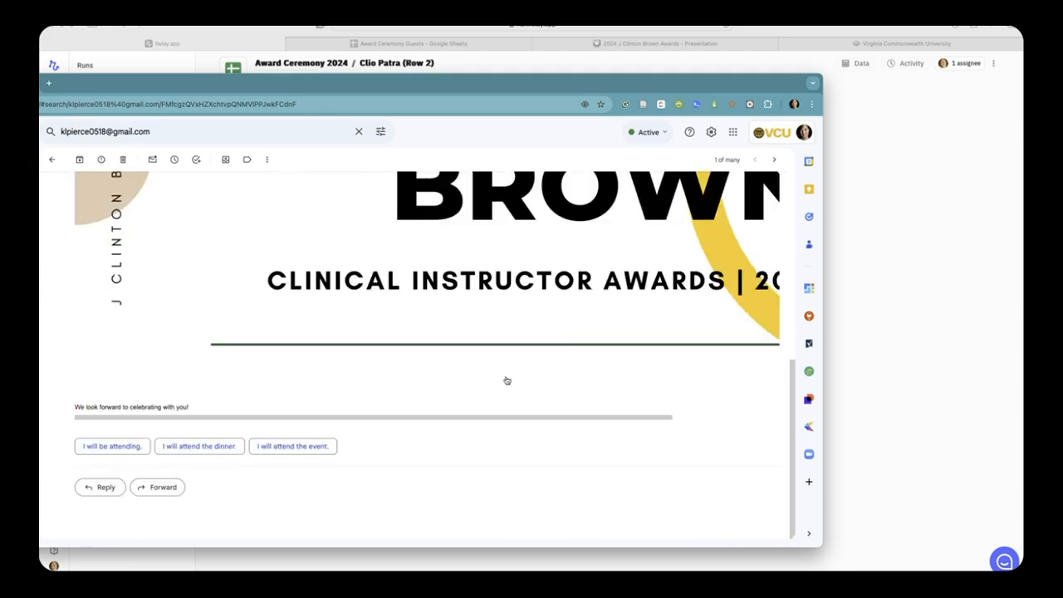
# Send a signed reply to the invitation saying the guest will attend in person with their husband, giving his name, and is allergic to Dairy.
pyautogui.click(93, 488)
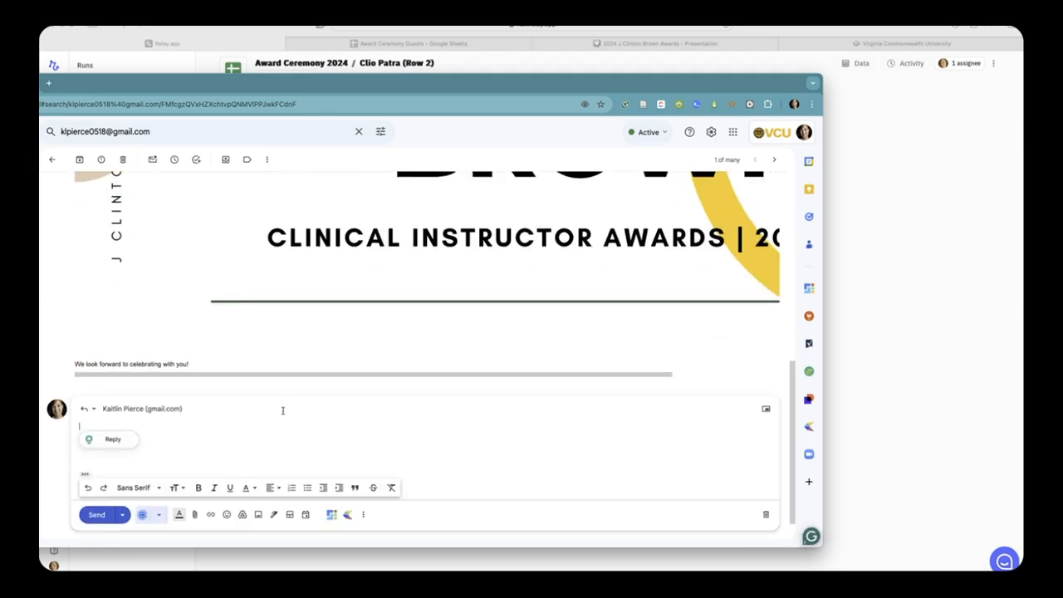
pyautogui.write('Hey Kaitlin,')
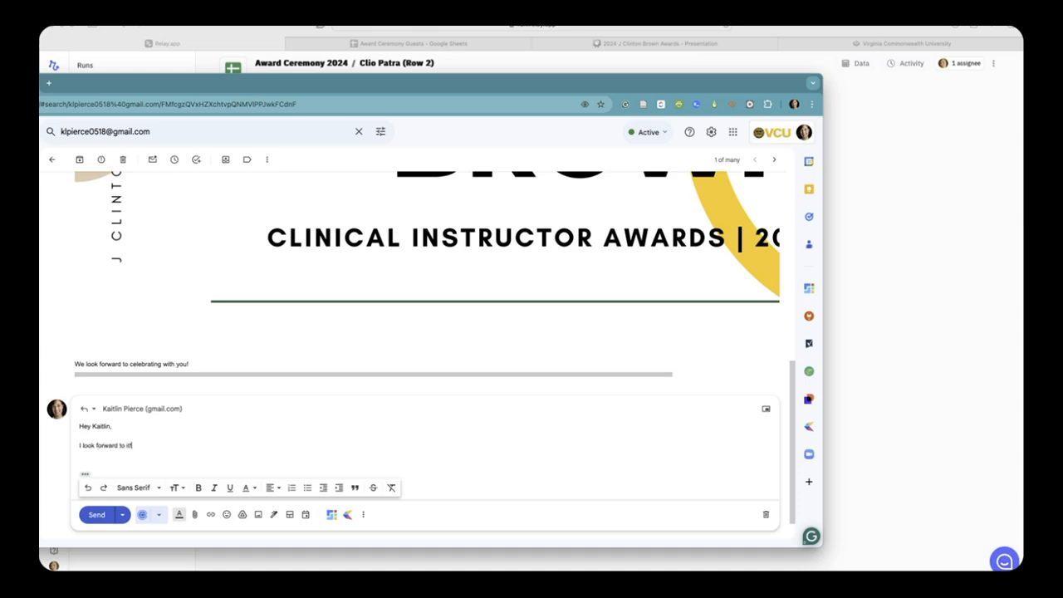
pyautogui.write('ttend in person, with my husband, Bria')
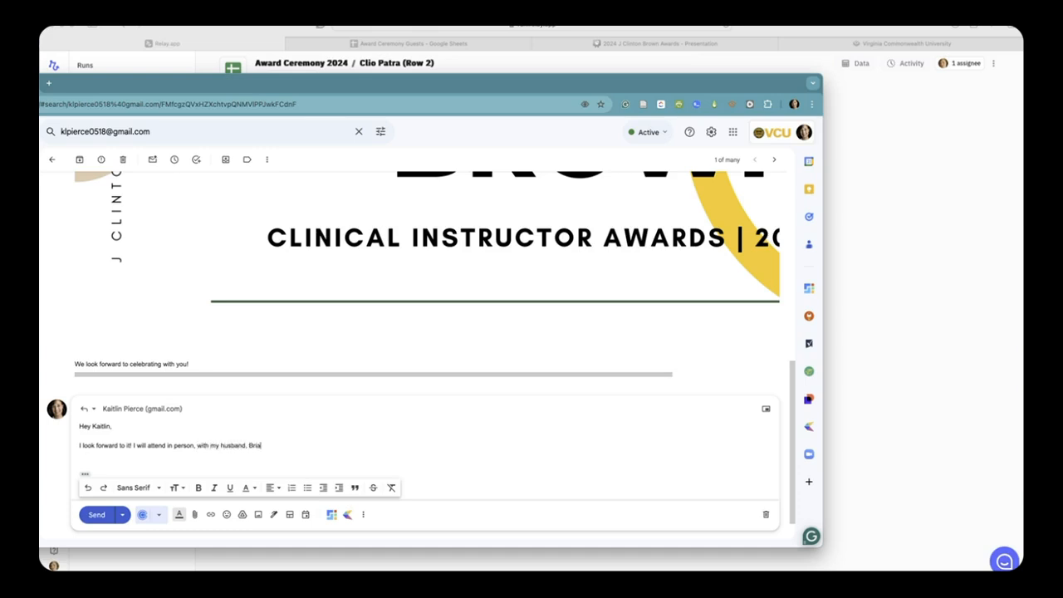
pyautogui.write('Please note that I am allergic to Dairy.')
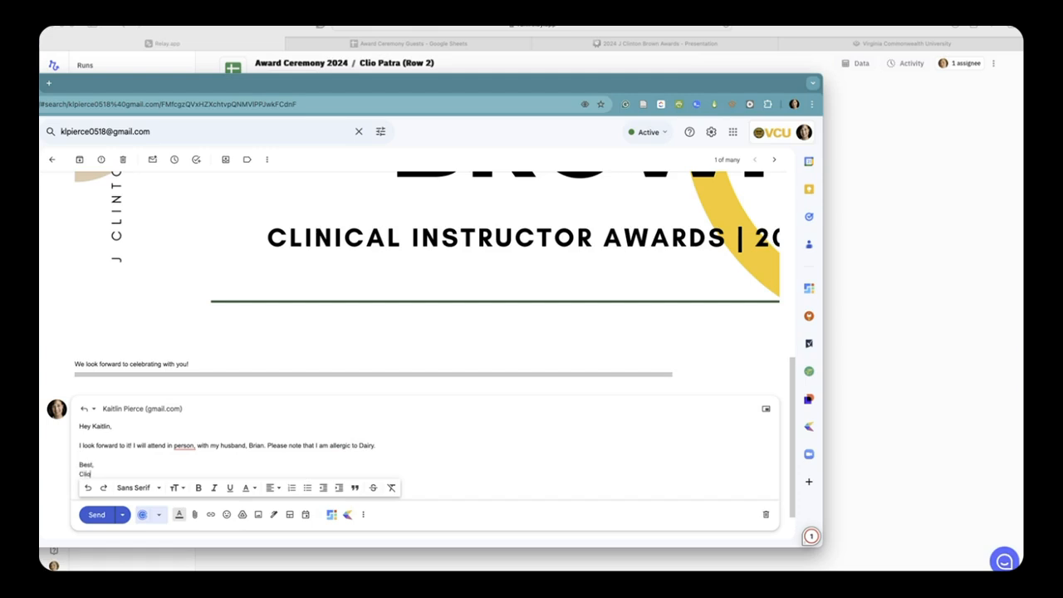
pyautogui.click(96, 514)
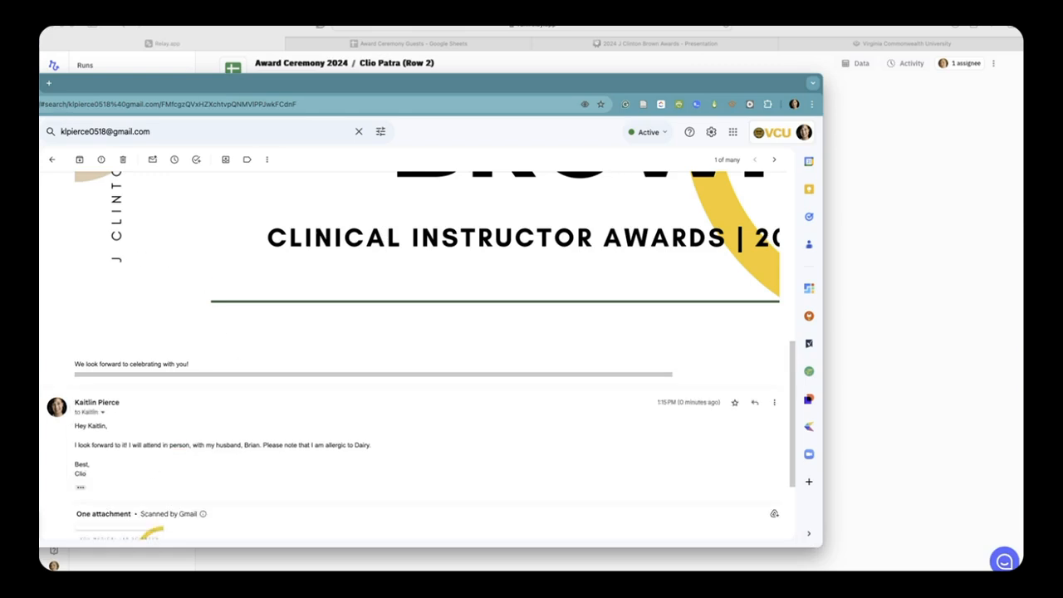
# Switch to Relay.app to review the completed run's AI extraction output, then check the updated RSVP columns in row 2 of Award Ceremony Guests.
pyautogui.press('super+m')
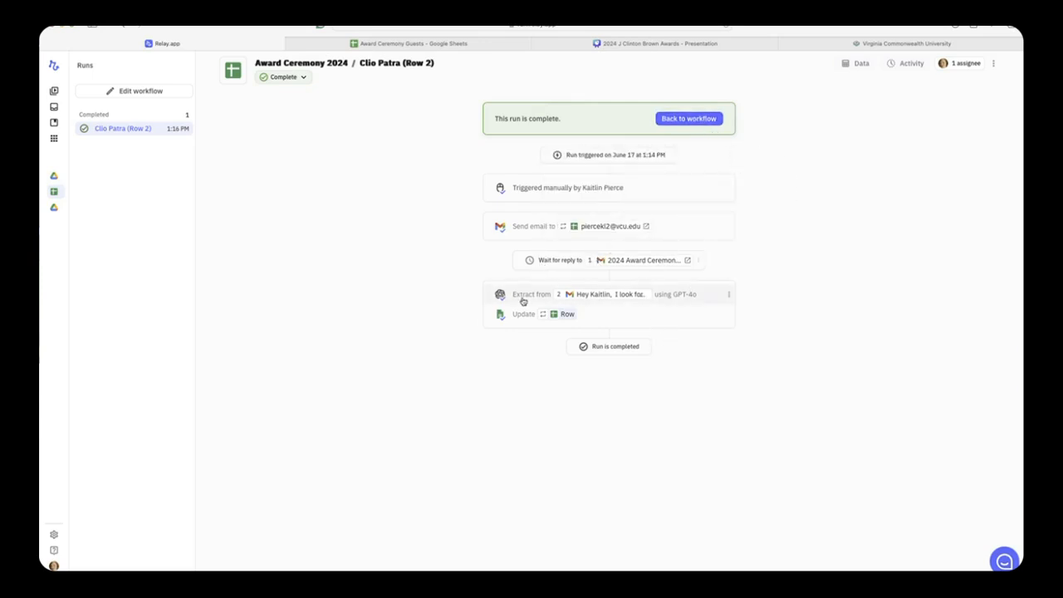
pyautogui.click(523, 300)
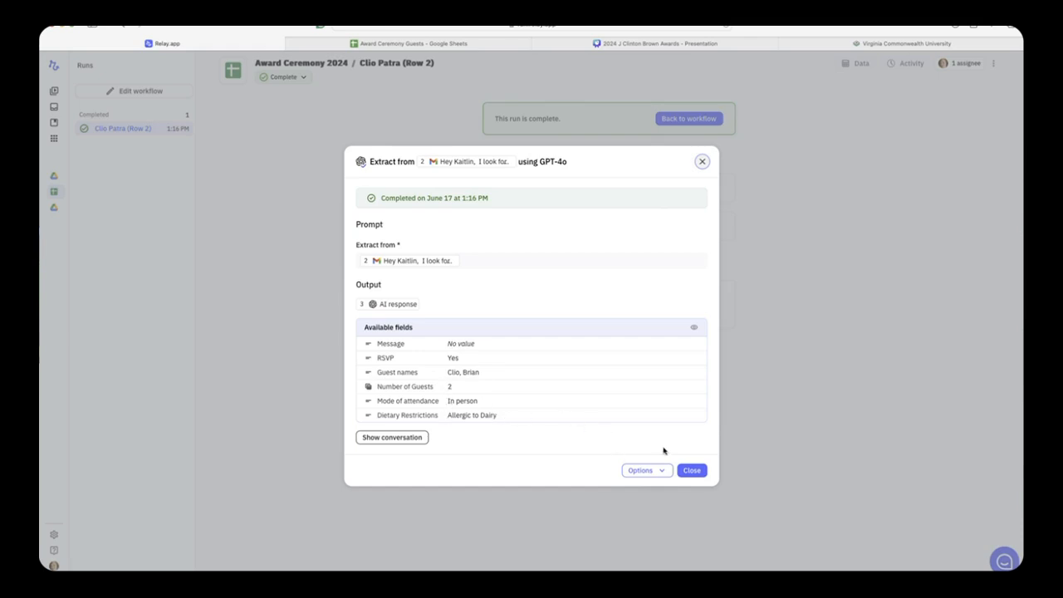
pyautogui.click(691, 471)
pyautogui.click(413, 42)
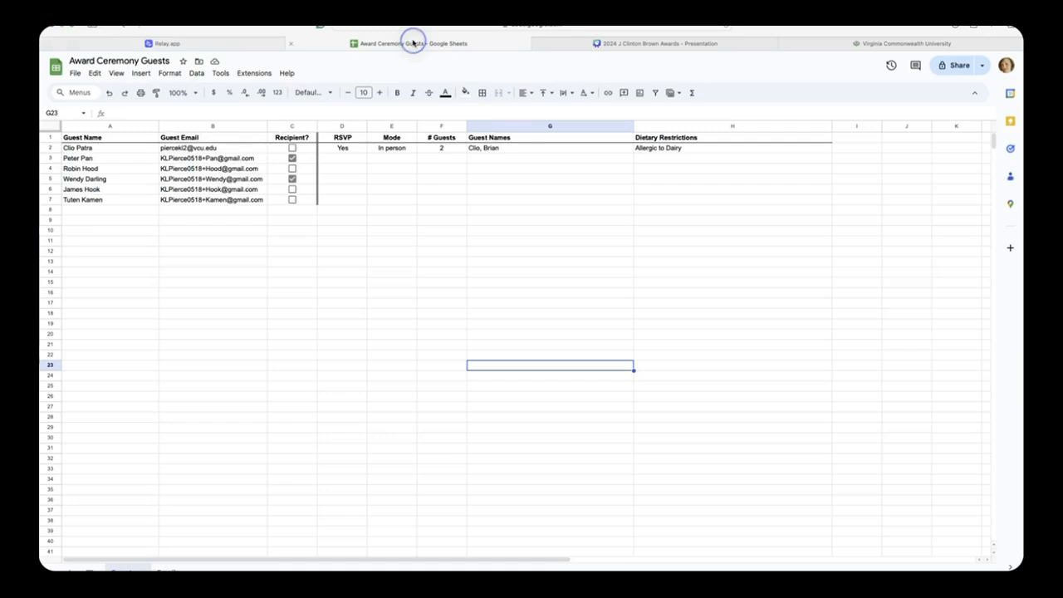
pyautogui.moveTo(340, 150); pyautogui.dragTo(686, 160)
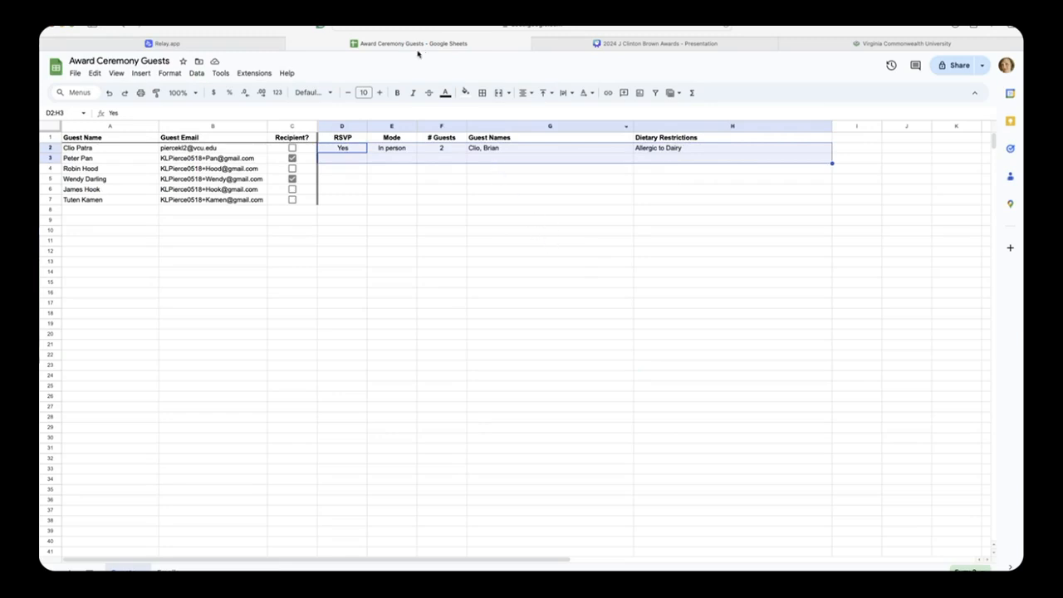
# Return to the Award Ceremony 2024 workflow, add a rule-based path after the Update row step, and give it a third path.
pyautogui.click(195, 43)
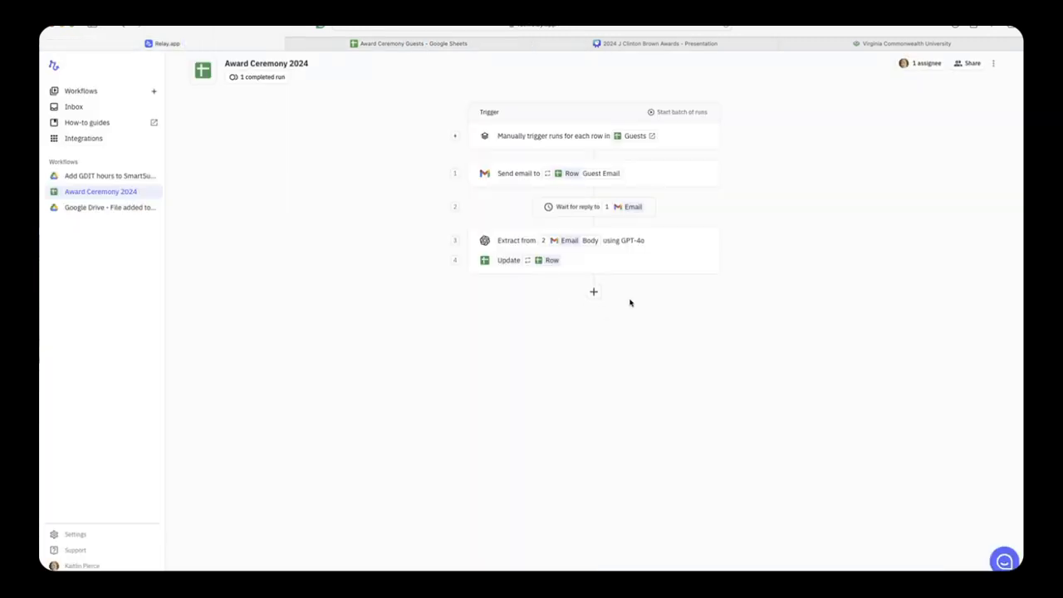
pyautogui.moveTo(593, 272)
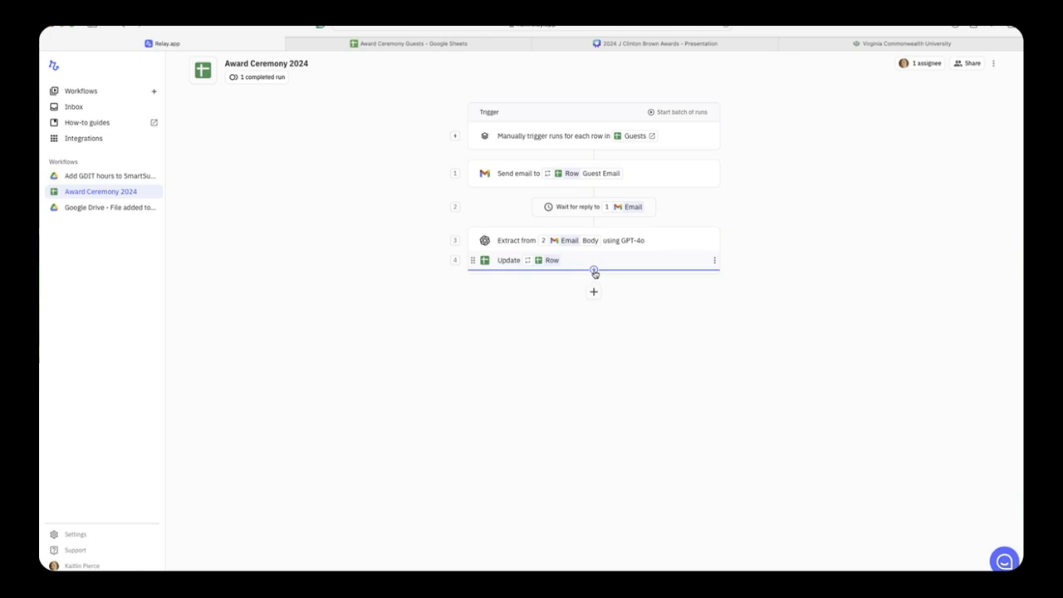
pyautogui.click(593, 271)
pyautogui.moveTo(635, 347)
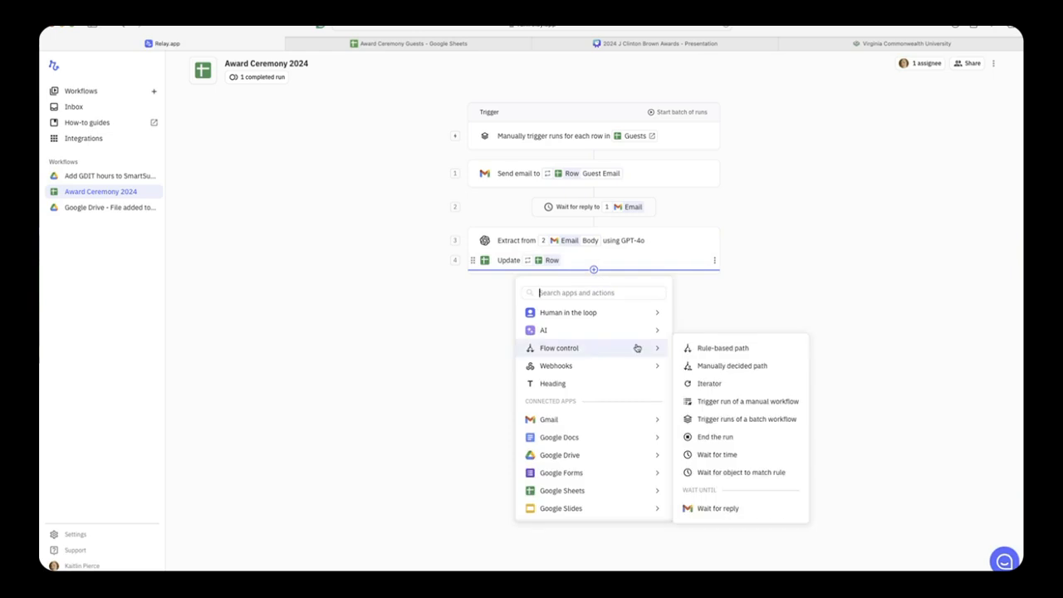
pyautogui.click(758, 352)
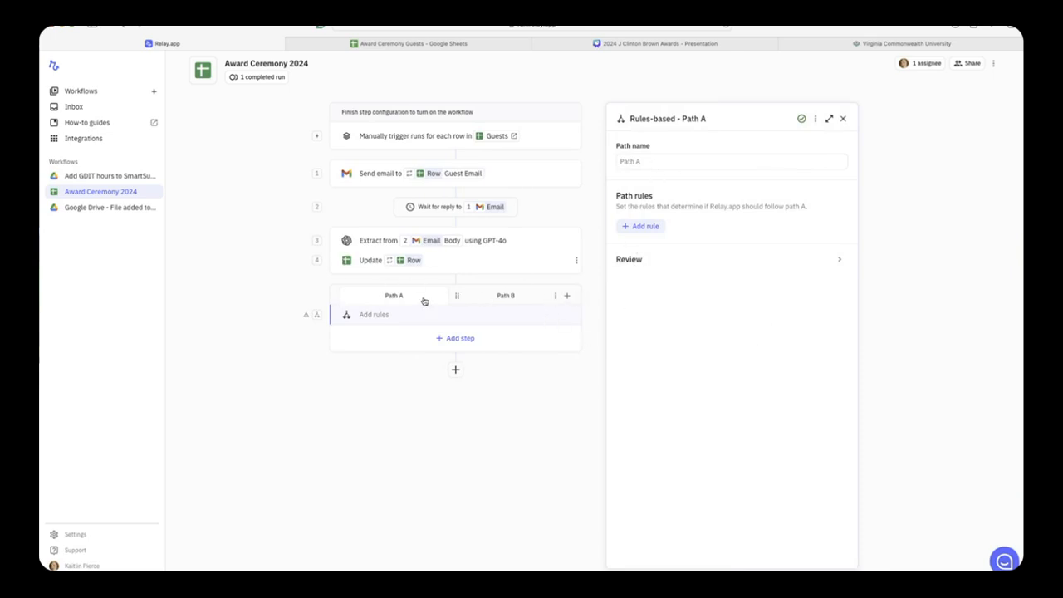
pyautogui.click(566, 296)
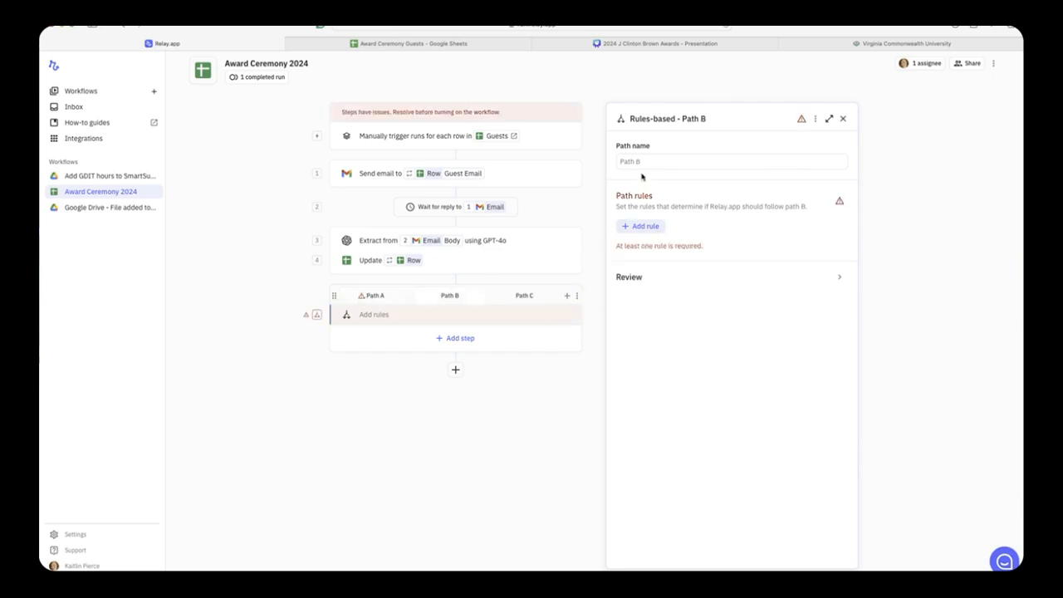
# Name Path A of the rule-based split "Yes, In person".
pyautogui.click(373, 296)
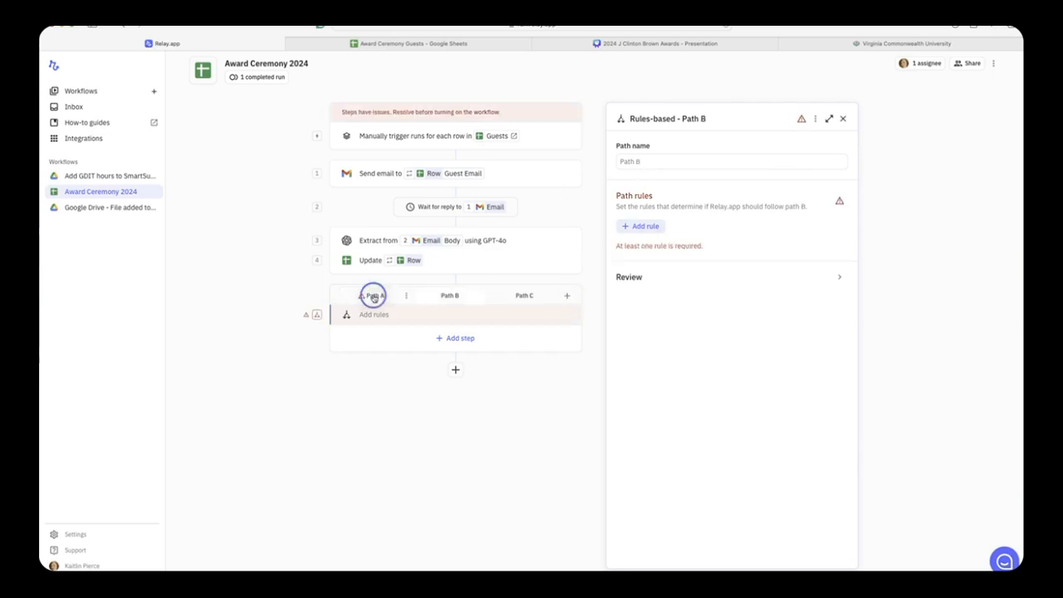
pyautogui.click(814, 119)
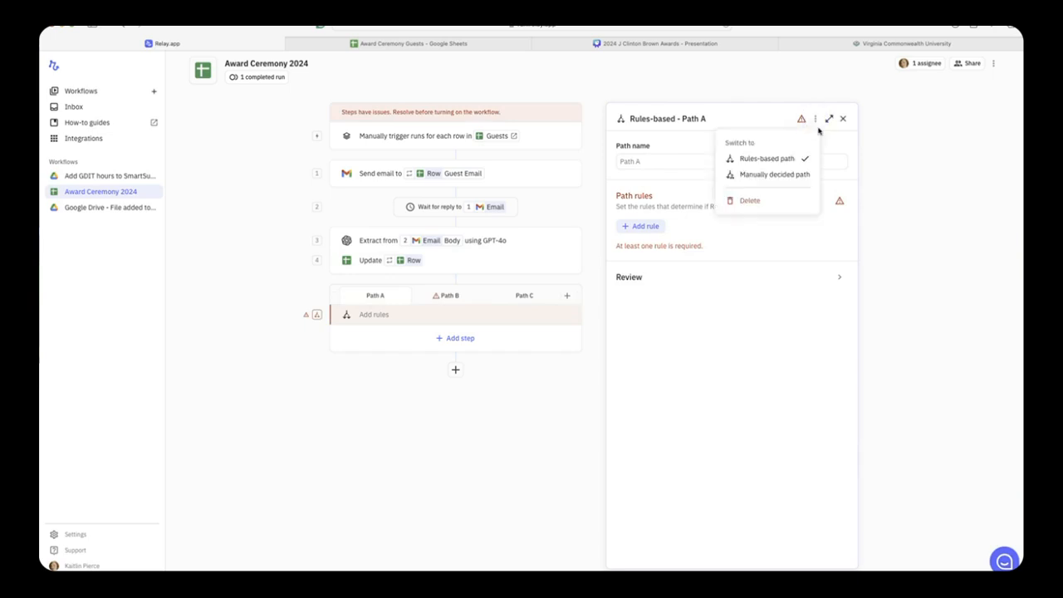
pyautogui.click(666, 159)
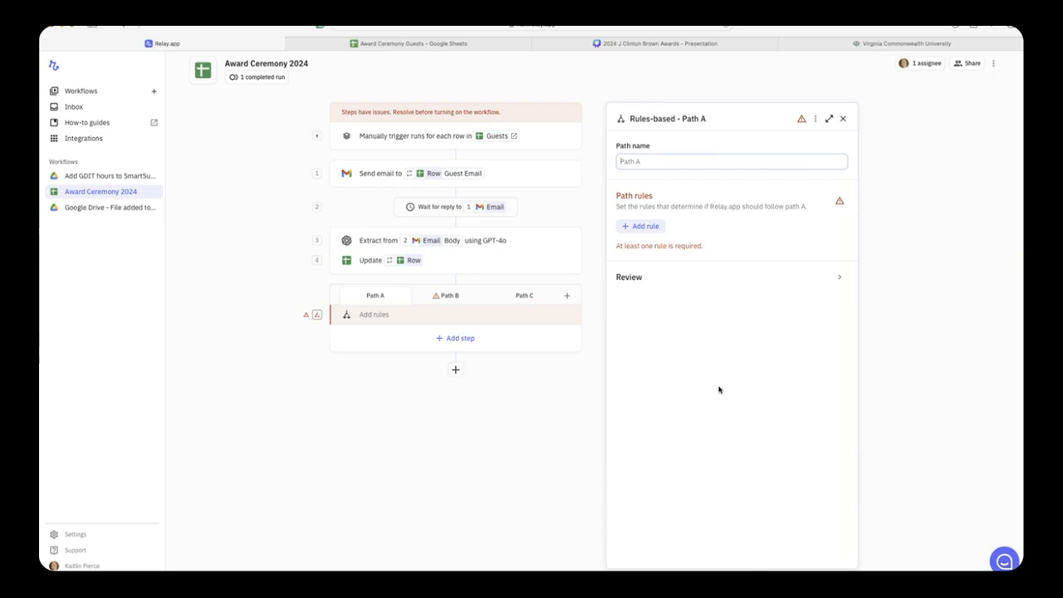
pyautogui.write('Yes, In person')
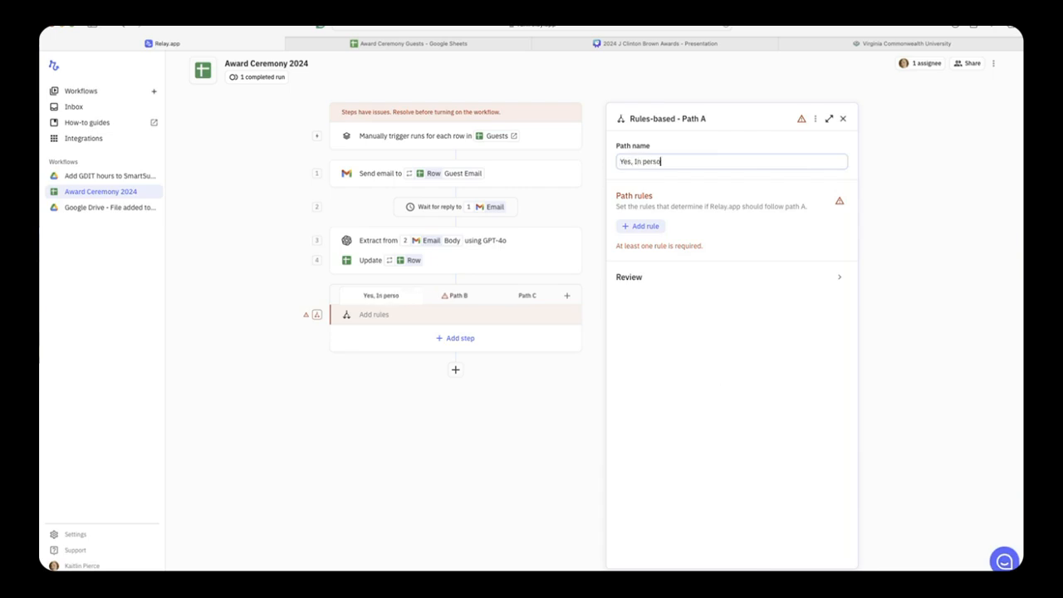
# Add a rule to the "Yes, In person" path requiring RSVP from the model response to contain "Yes".
pyautogui.click(649, 228)
pyautogui.moveTo(725, 338)
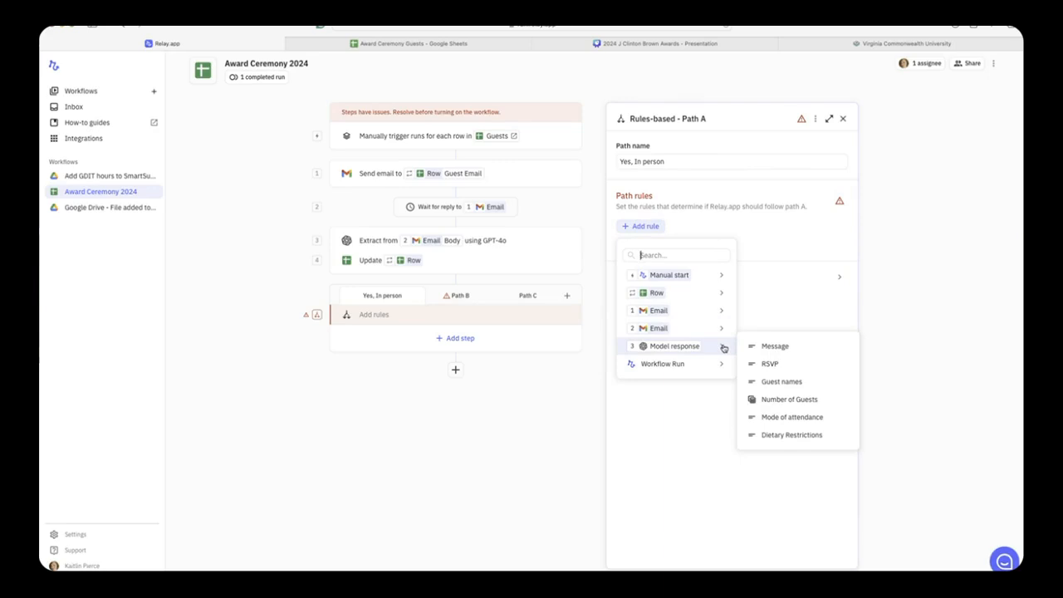
pyautogui.click(781, 364)
pyautogui.click(655, 240)
pyautogui.click(643, 263)
pyautogui.write('Yes')
# Add an AND condition to the "Yes, In person" path requiring the row's Mode to contain "In person".
pyautogui.click(636, 264)
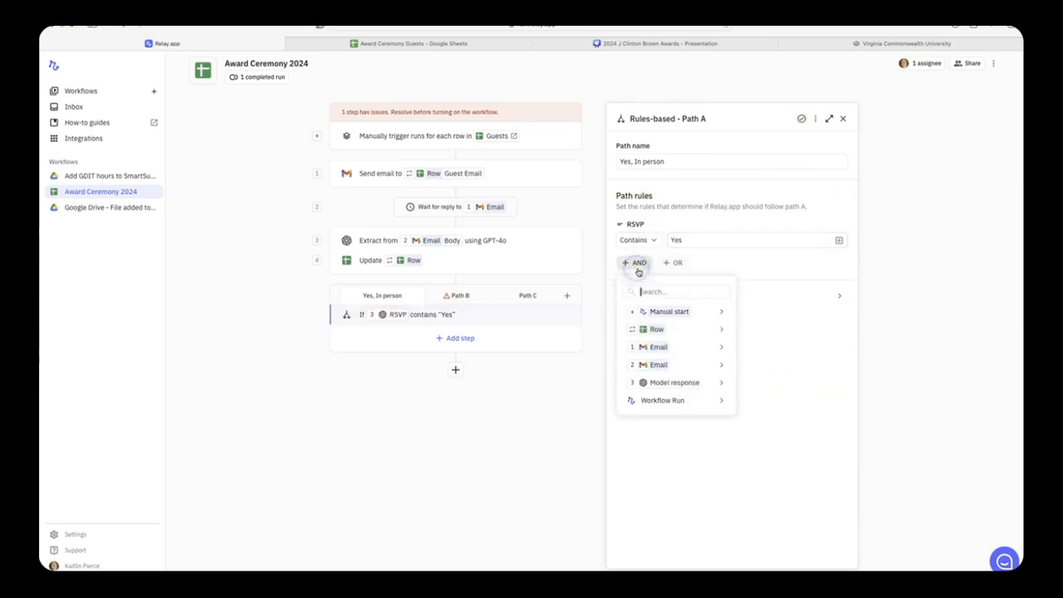
pyautogui.moveTo(701, 329)
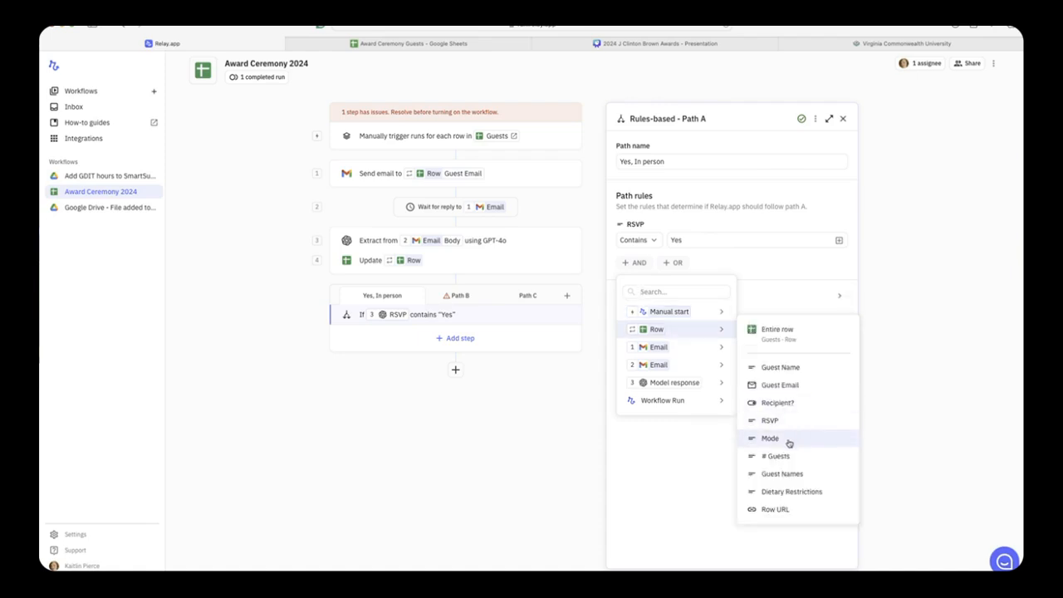
pyautogui.click(789, 440)
pyautogui.click(654, 276)
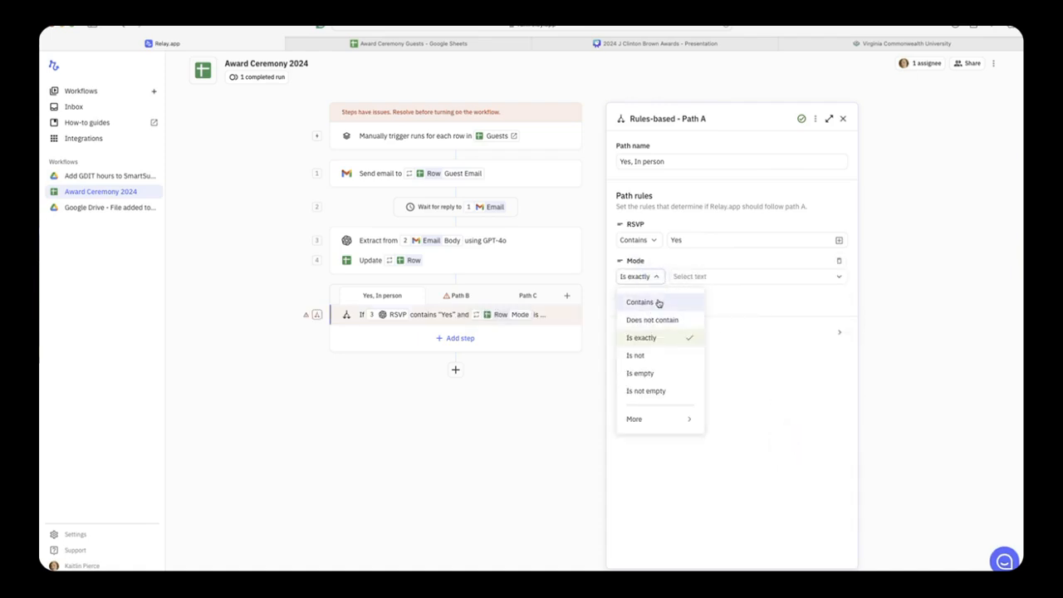
pyautogui.click(657, 303)
pyautogui.click(714, 275)
pyautogui.write('In person')
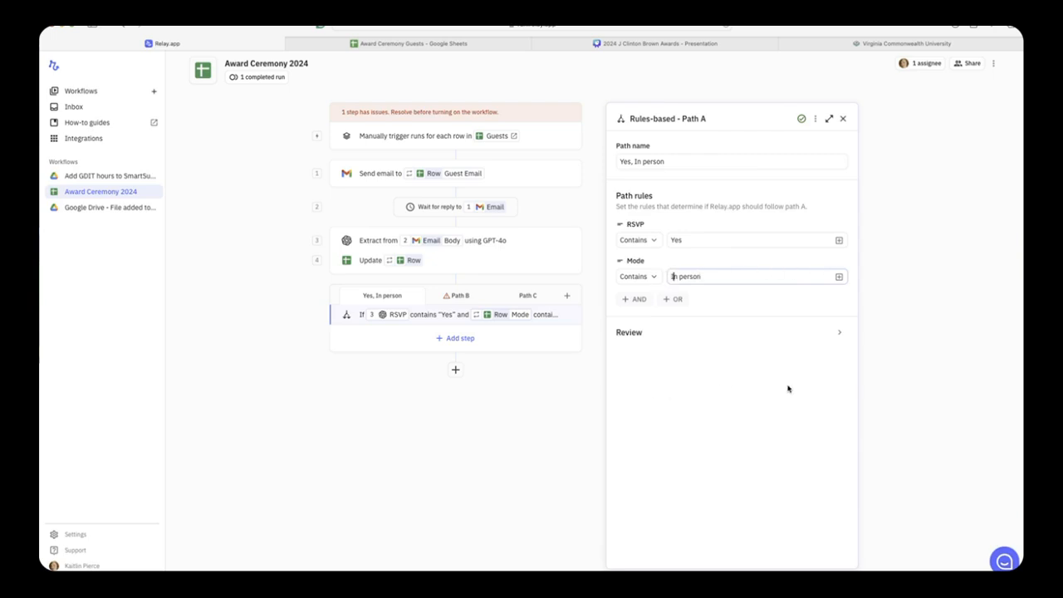
# Name Path B "Yes, Zoom" and open the data choices for its first rule.
pyautogui.click(456, 298)
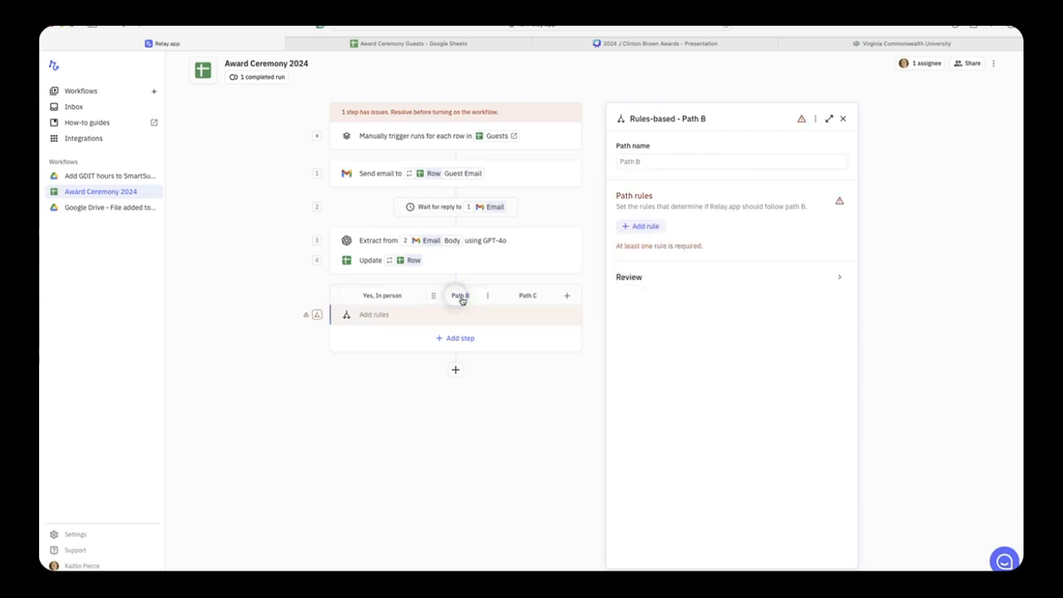
pyautogui.click(656, 162)
pyautogui.write('Yes, Zoom')
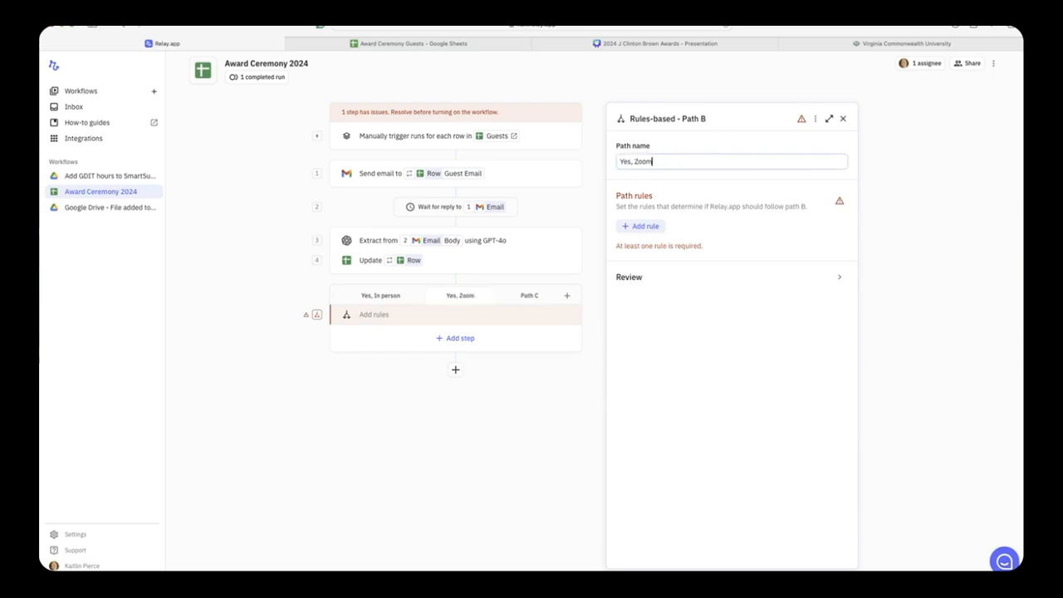
pyautogui.click(645, 227)
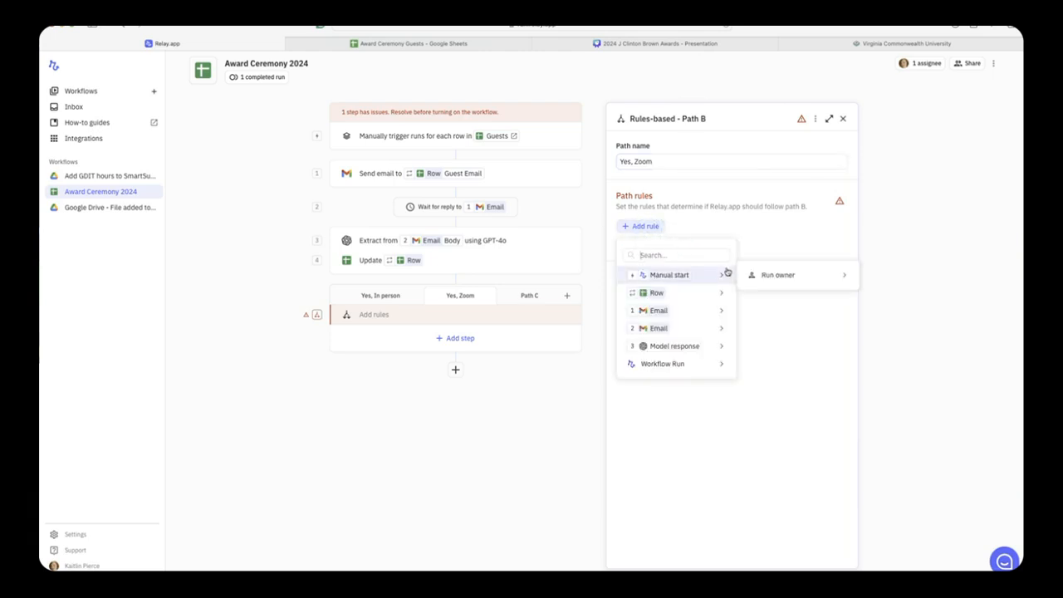
# Name Path C of the rule-based split "Not attending".
pyautogui.click(529, 294)
pyautogui.click(672, 162)
pyautogui.write('Not attending')
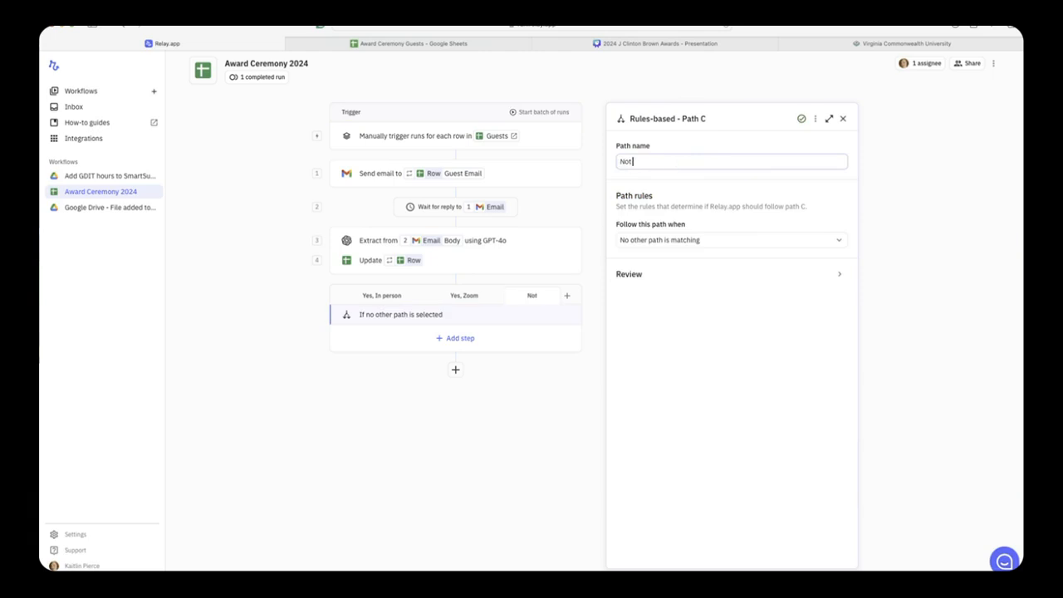
# Set the "Not attending" path to follow when rules match, requiring the row's RSVP to contain "No", and close its configuration.
pyautogui.click(713, 241)
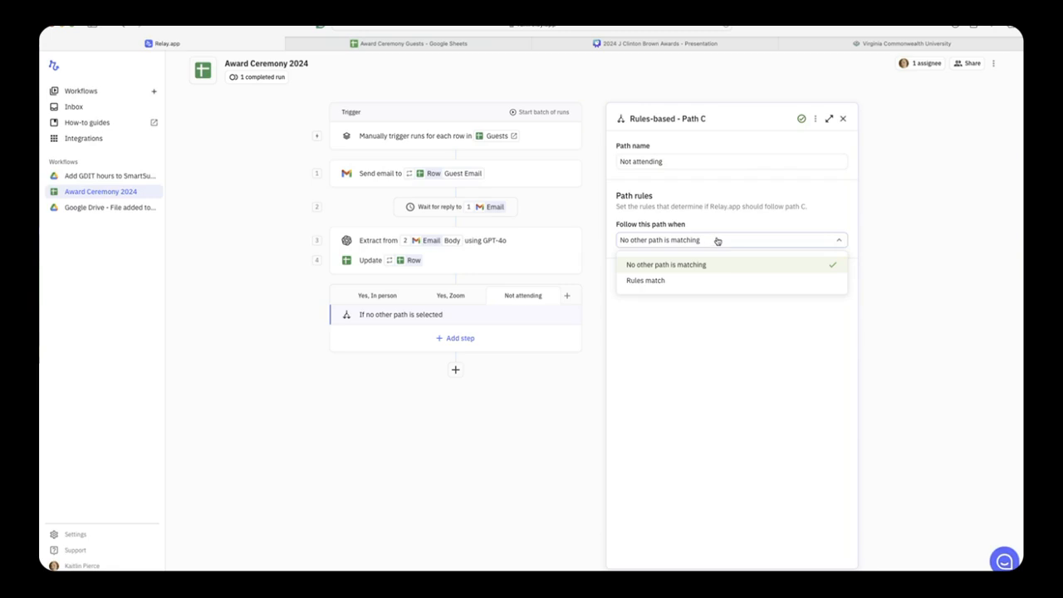
pyautogui.click(713, 281)
pyautogui.click(648, 262)
pyautogui.moveTo(689, 330)
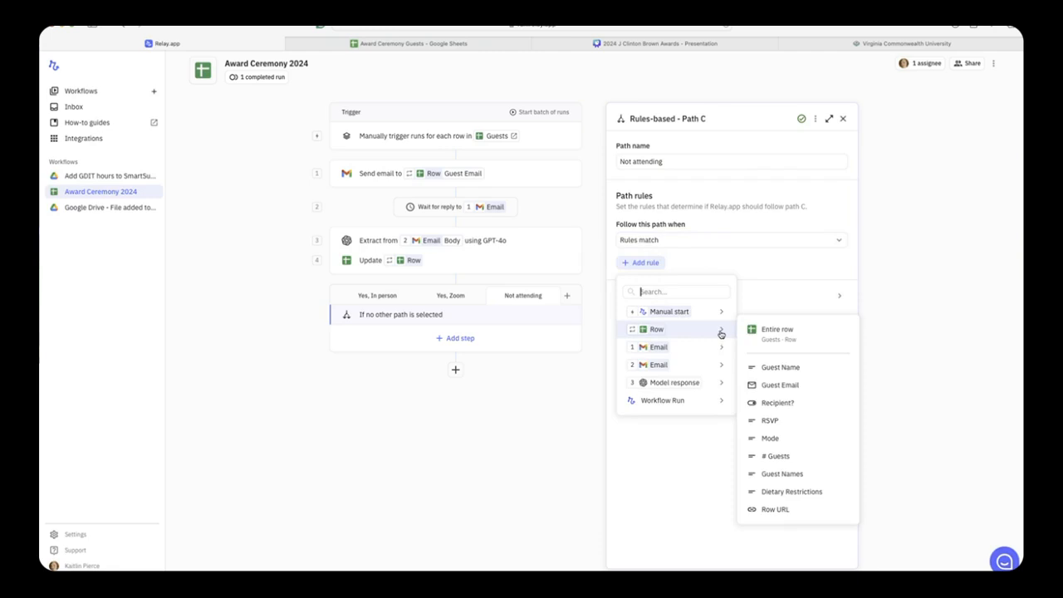
pyautogui.click(780, 424)
pyautogui.click(656, 277)
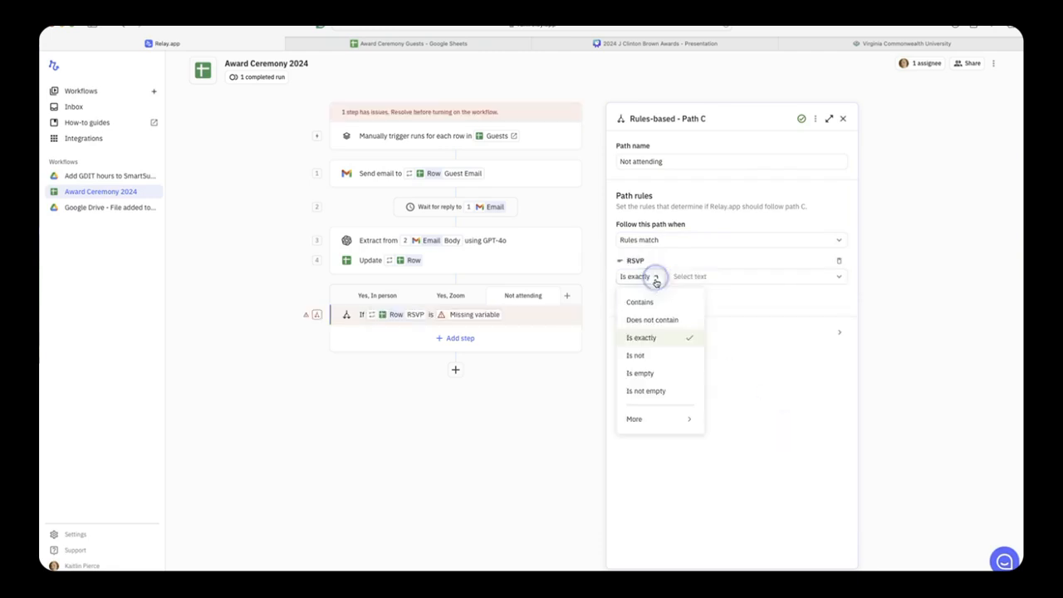
pyautogui.click(639, 303)
pyautogui.click(704, 276)
pyautogui.write('No')
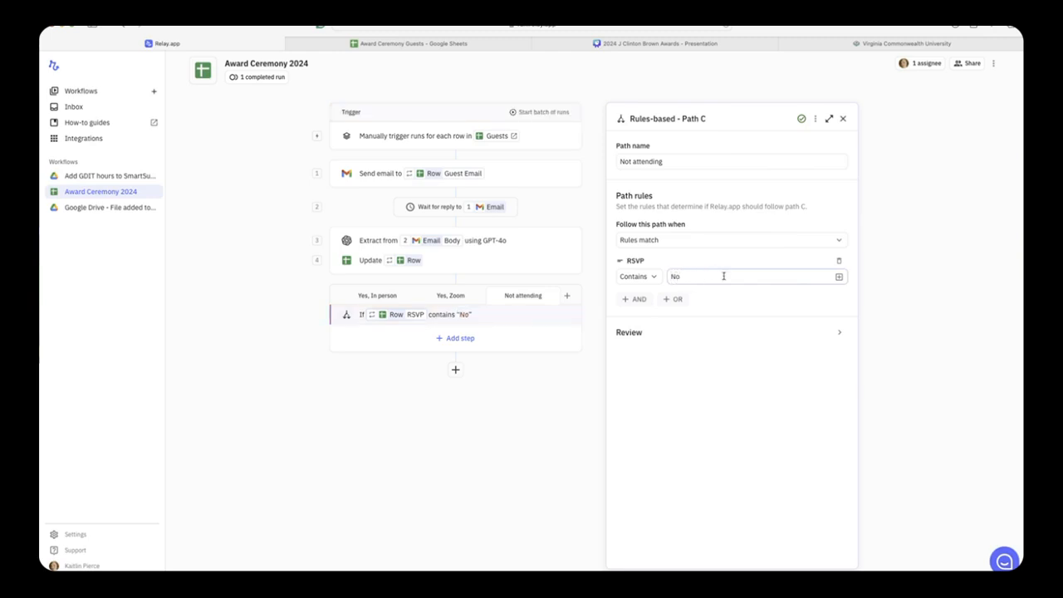
pyautogui.click(664, 437)
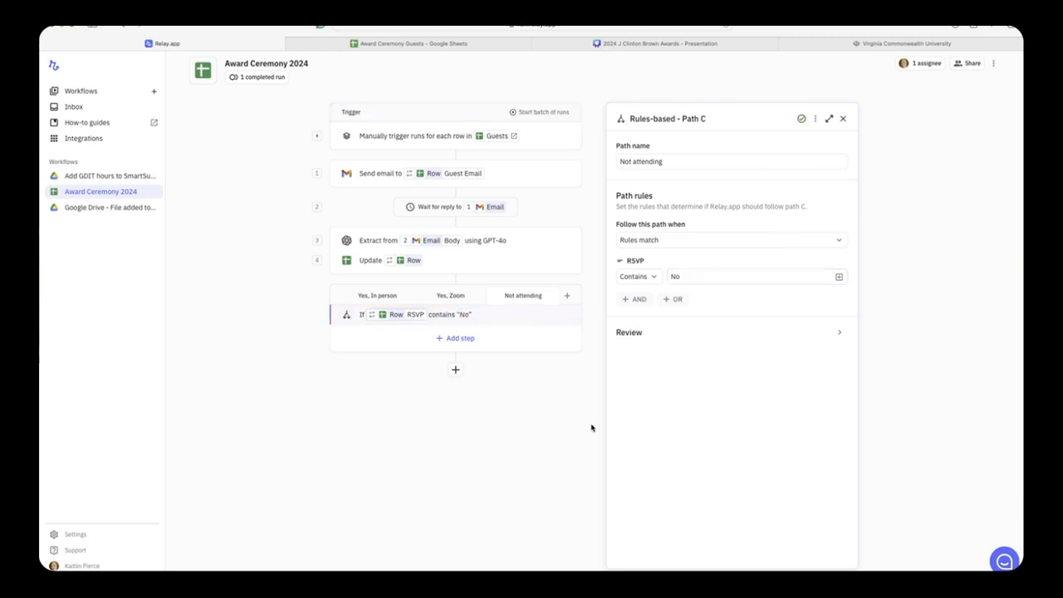
pyautogui.click(843, 119)
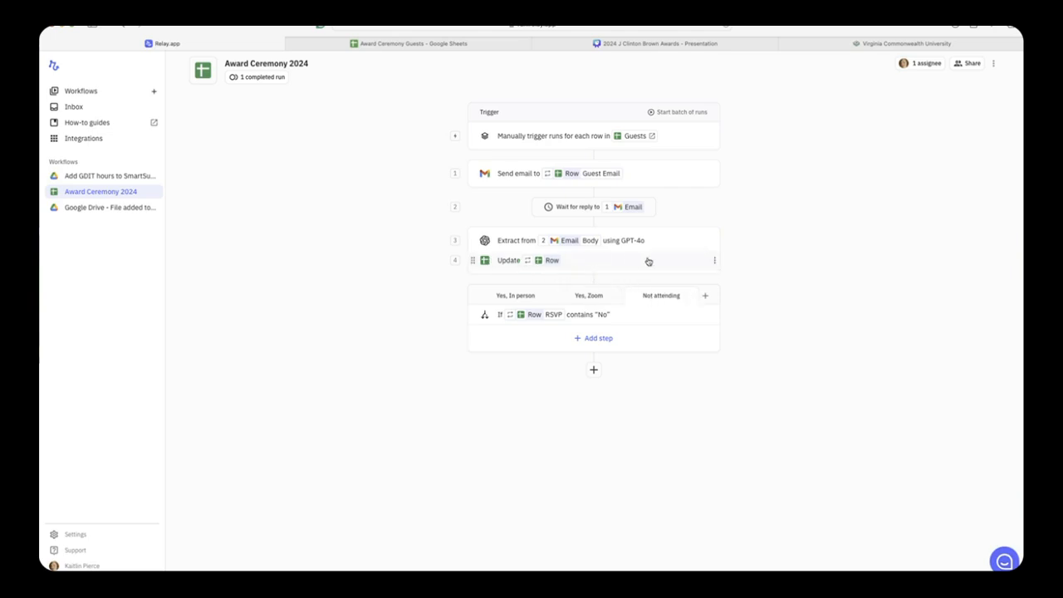
# Add a Gmail Reply to all step to the "Yes, In person" path, replying to the email from step 2.
pyautogui.click(510, 295)
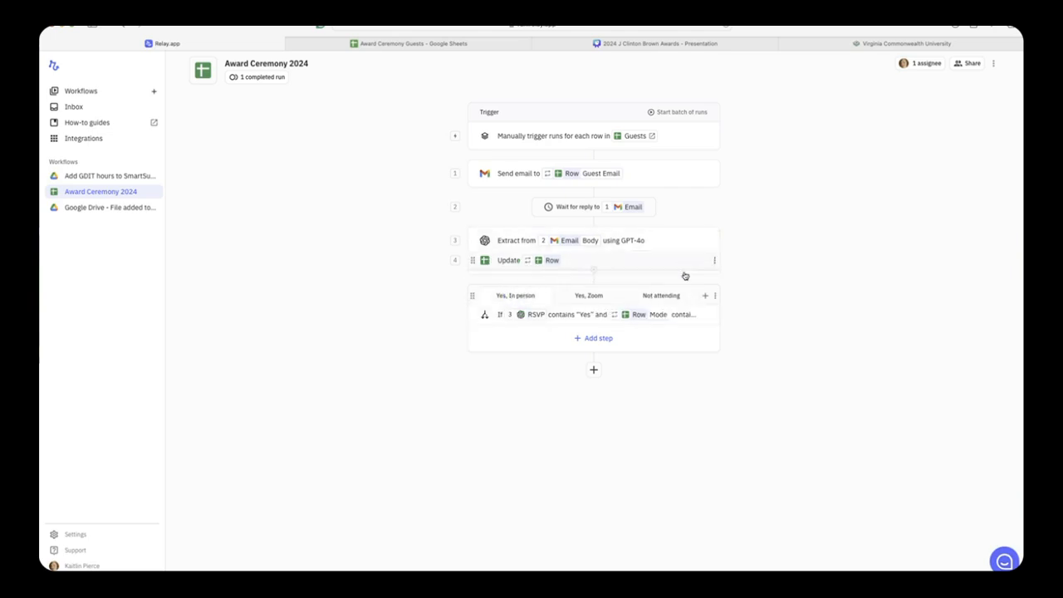
pyautogui.click(599, 340)
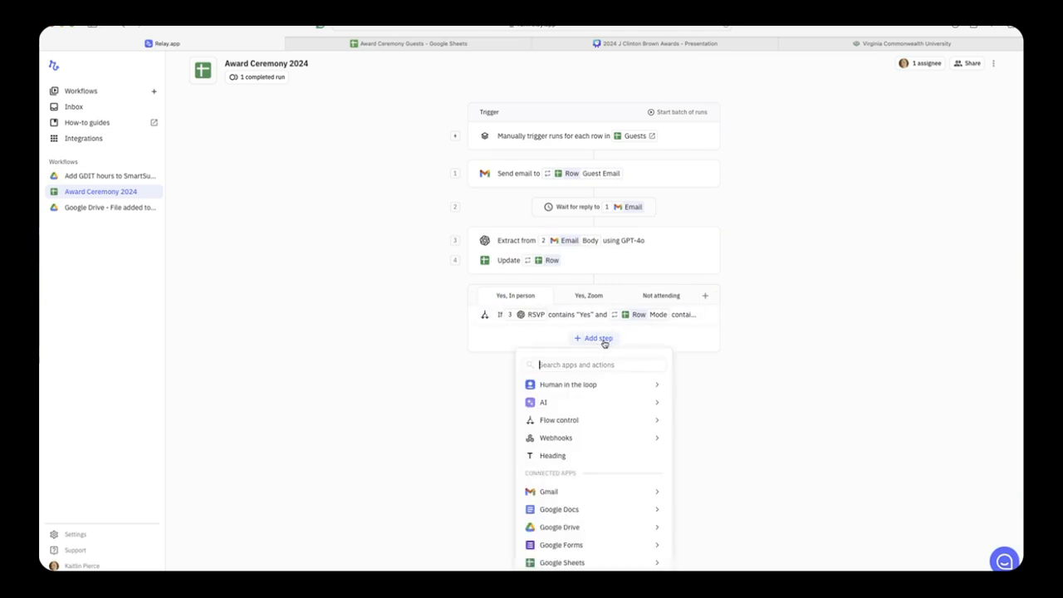
pyautogui.moveTo(608, 526)
pyautogui.moveTo(643, 491)
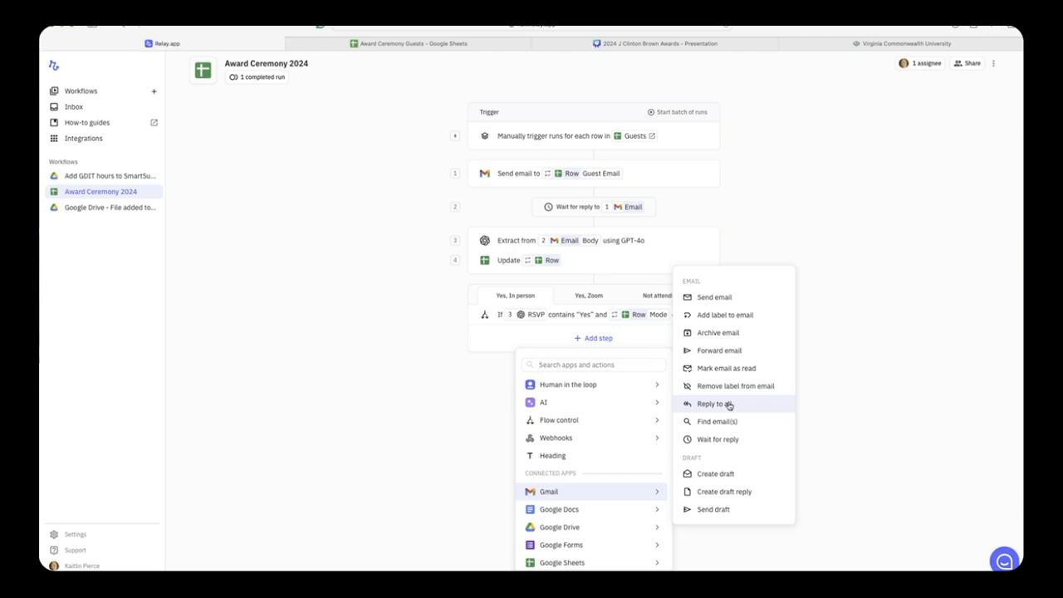
pyautogui.click(728, 405)
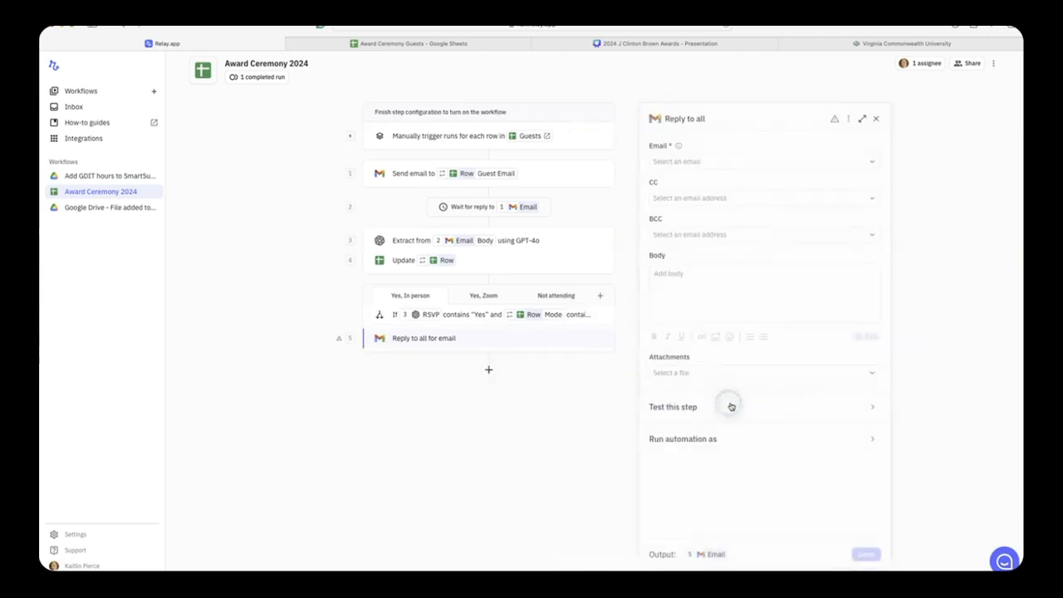
pyautogui.click(681, 157)
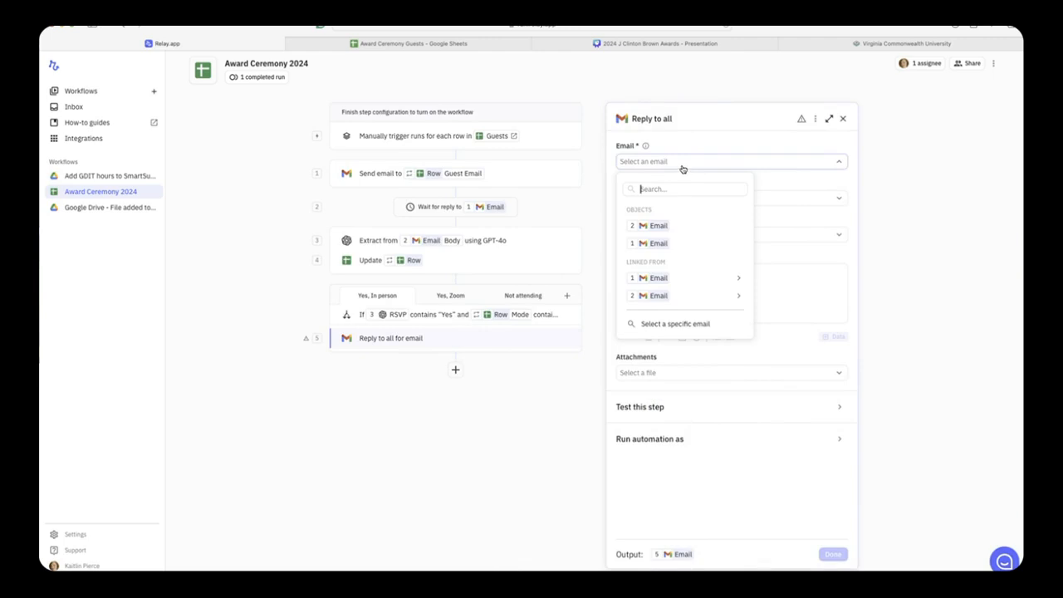
pyautogui.click(683, 226)
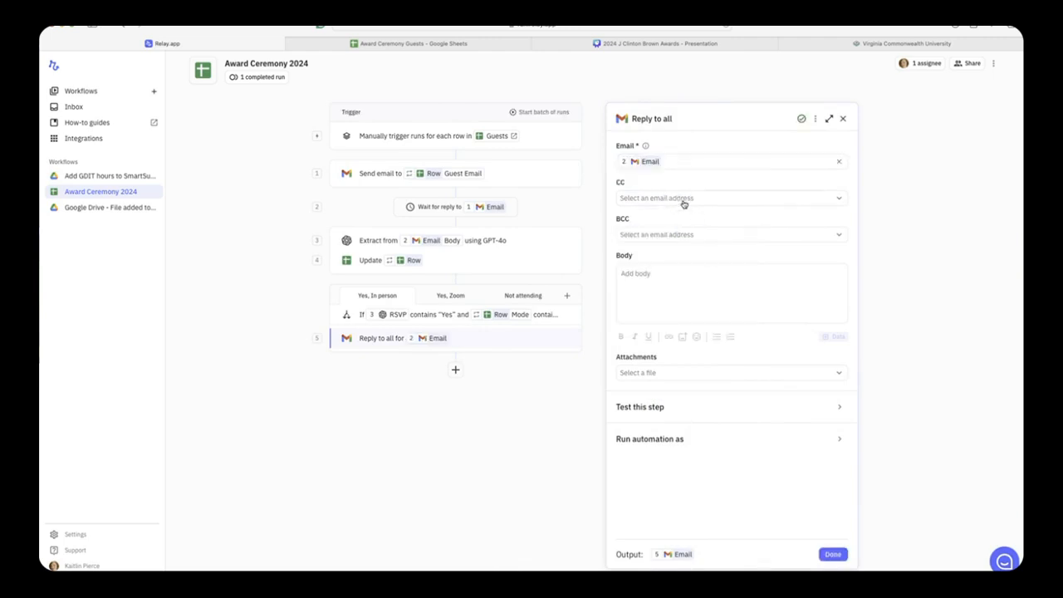
# Copy the attending in-person response from the Award Ceremony Guests spreadsheet into the body of the Relay.app reply.
pyautogui.click(671, 278)
pyautogui.click(407, 43)
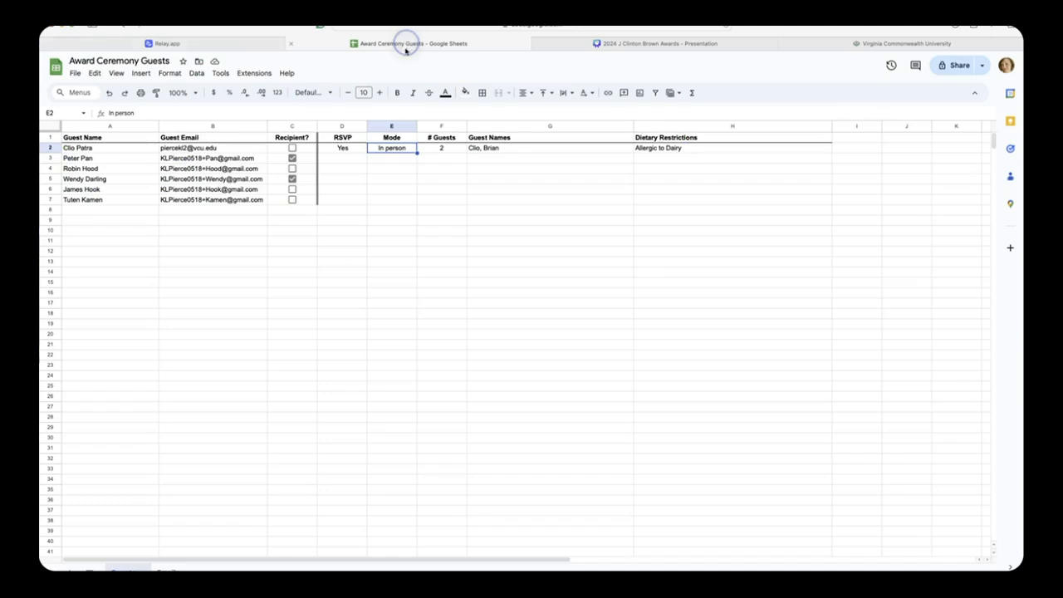
pyautogui.click(167, 569)
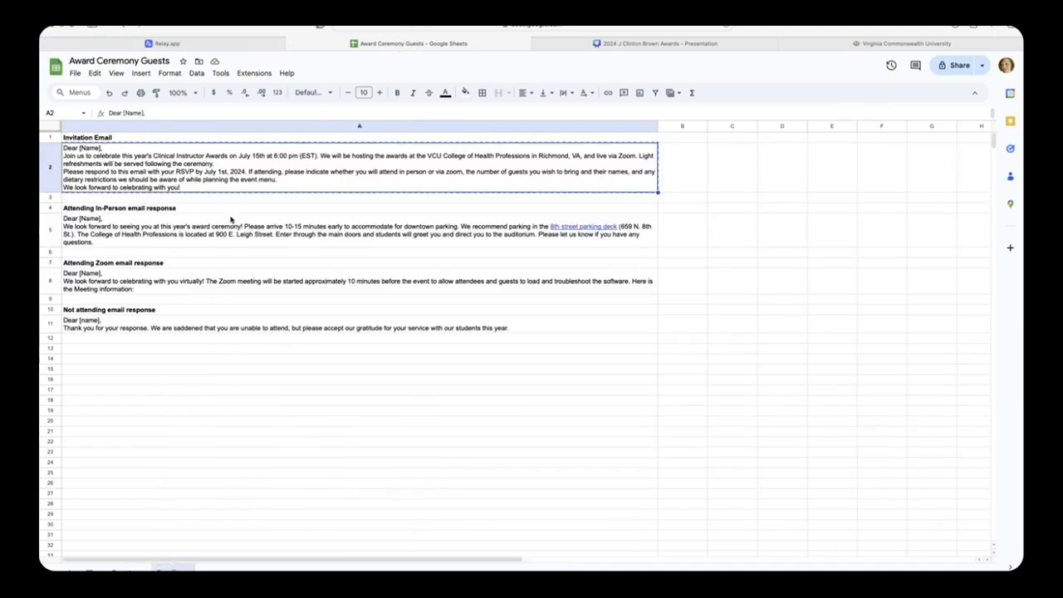
pyautogui.click(230, 220)
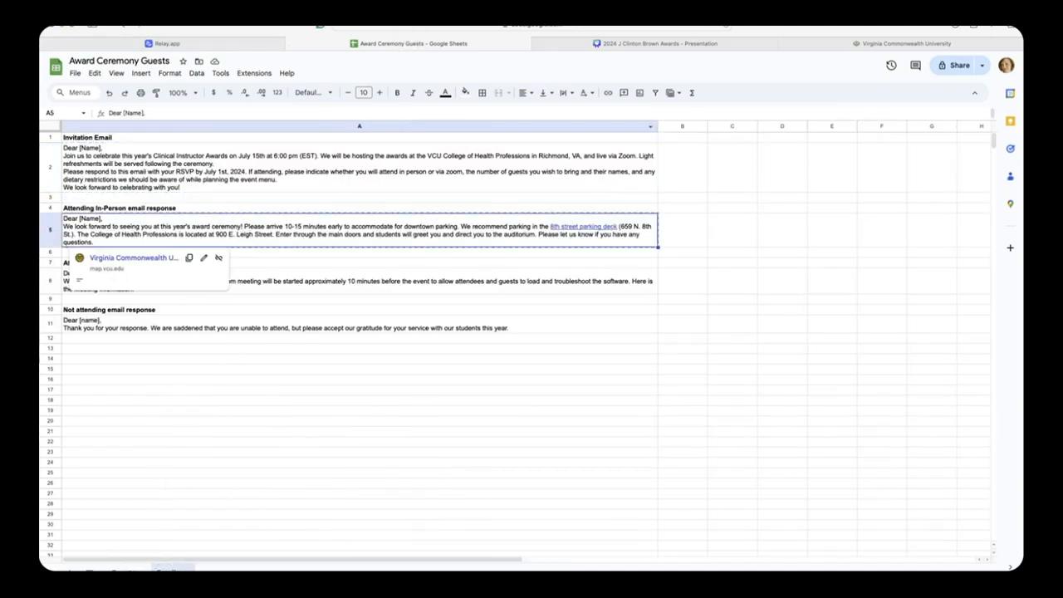
pyautogui.click(203, 44)
pyautogui.write("Dear [Name], We look forward to seeing you at this year's award ceremony! Please arrive 10-15 minutes early to accommodate for downtown parking. We recommend parking in the 8th street parking deck (659 N. 8th St.). The College of Health Professions is located at 900 E. Leigh Street. Enter through the main doors and students will greet you and direct you to the auditorium. Please let us know if you have any questions.")
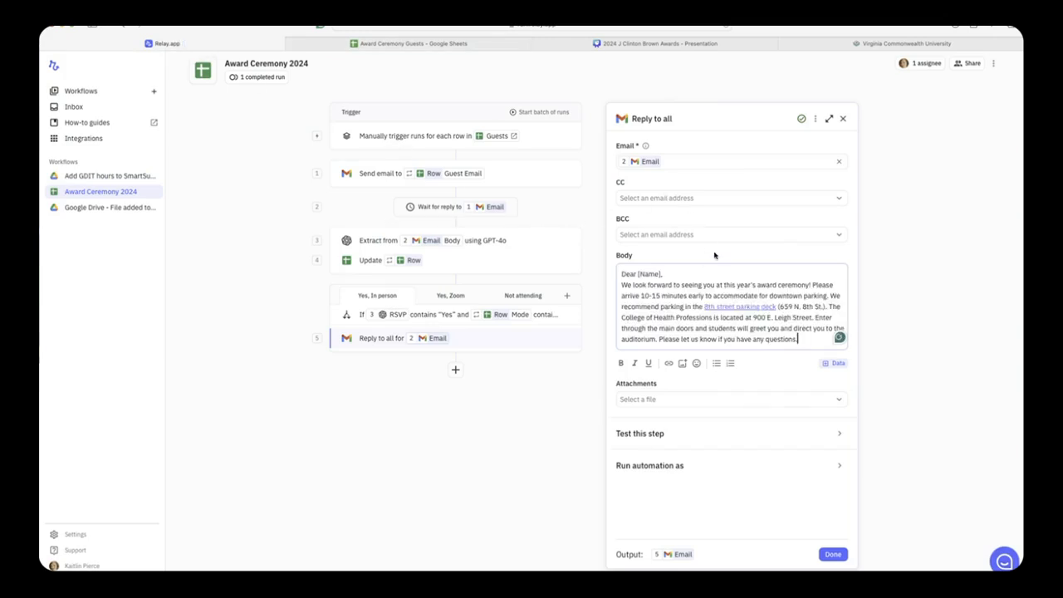
# Replace the [Name] placeholder in the greeting with the row's Guest Name and add a blank line below the greeting.
pyautogui.doubleClick(646, 273)
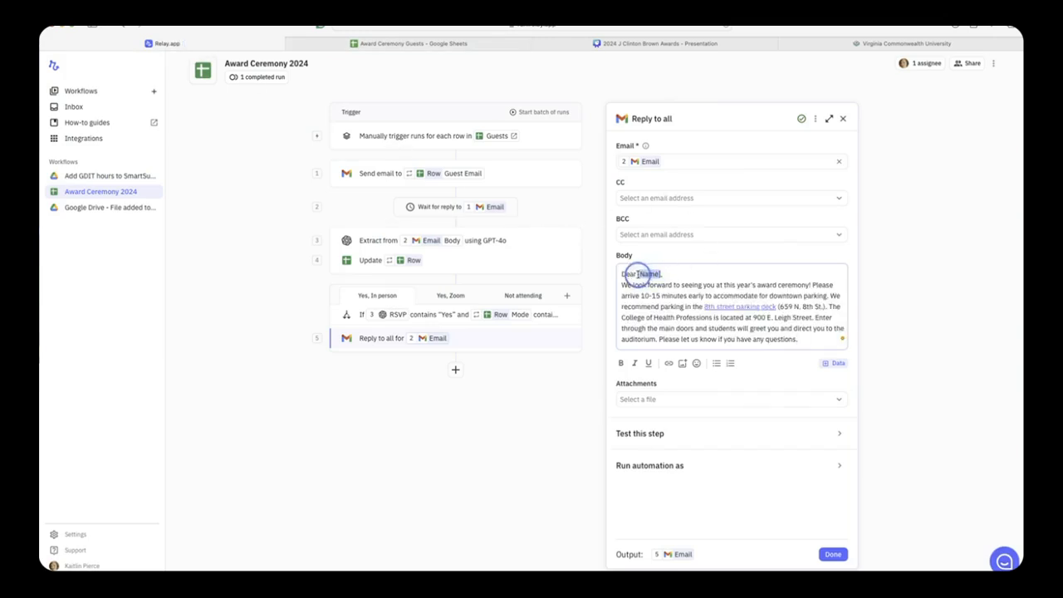
pyautogui.press('BackSpace')
pyautogui.write(',')
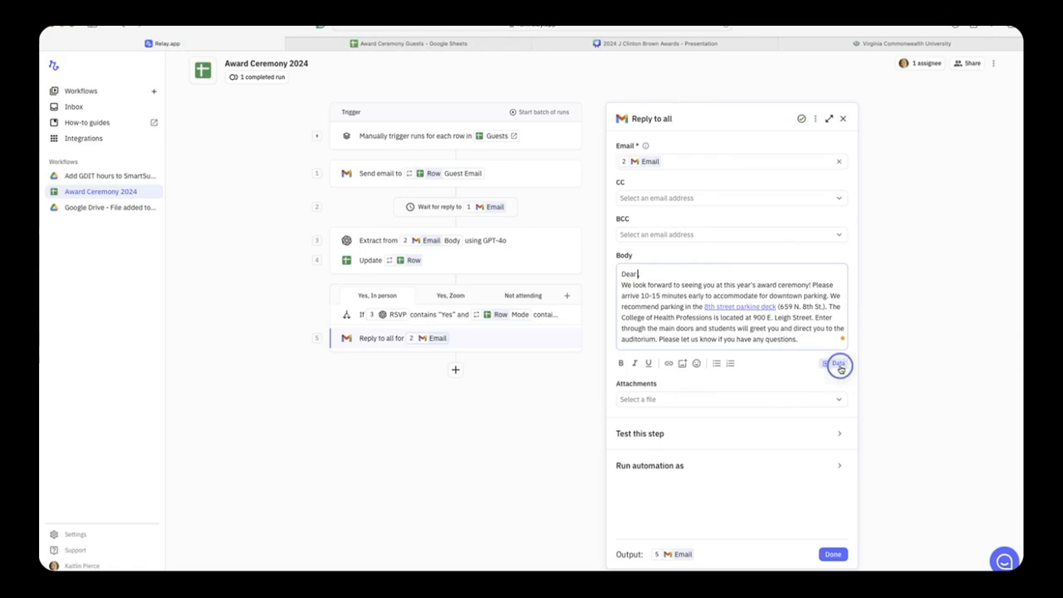
pyautogui.click(834, 363)
pyautogui.moveTo(831, 427)
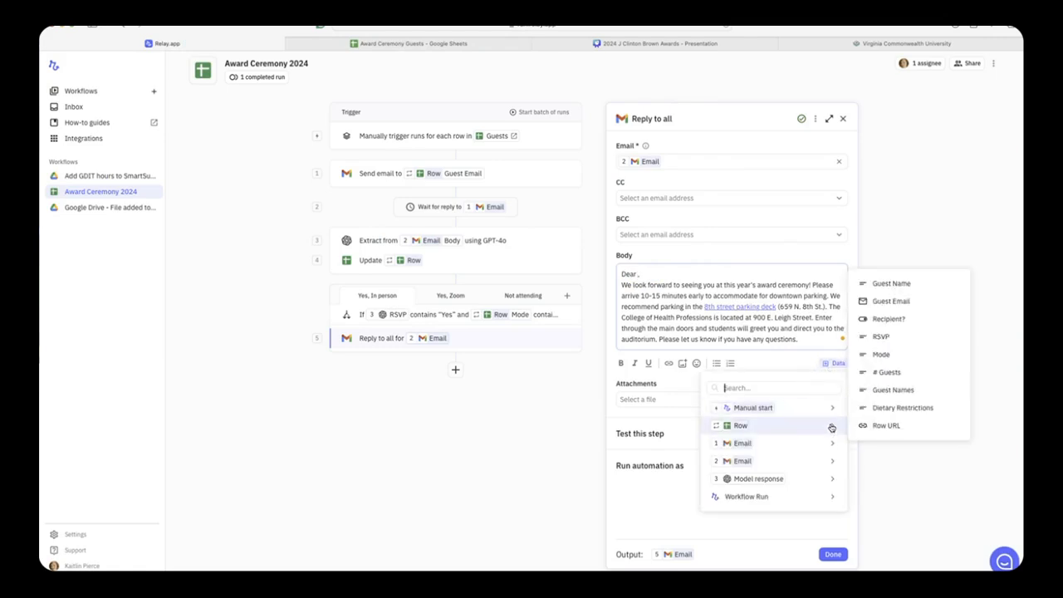
pyautogui.click(892, 284)
pyautogui.click(758, 274)
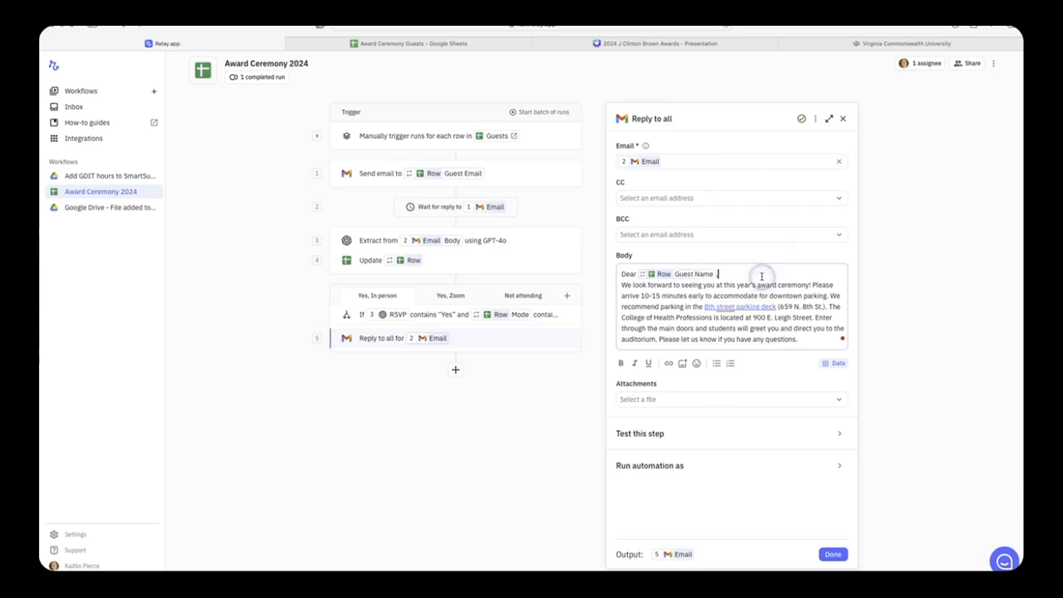
pyautogui.press('Return')
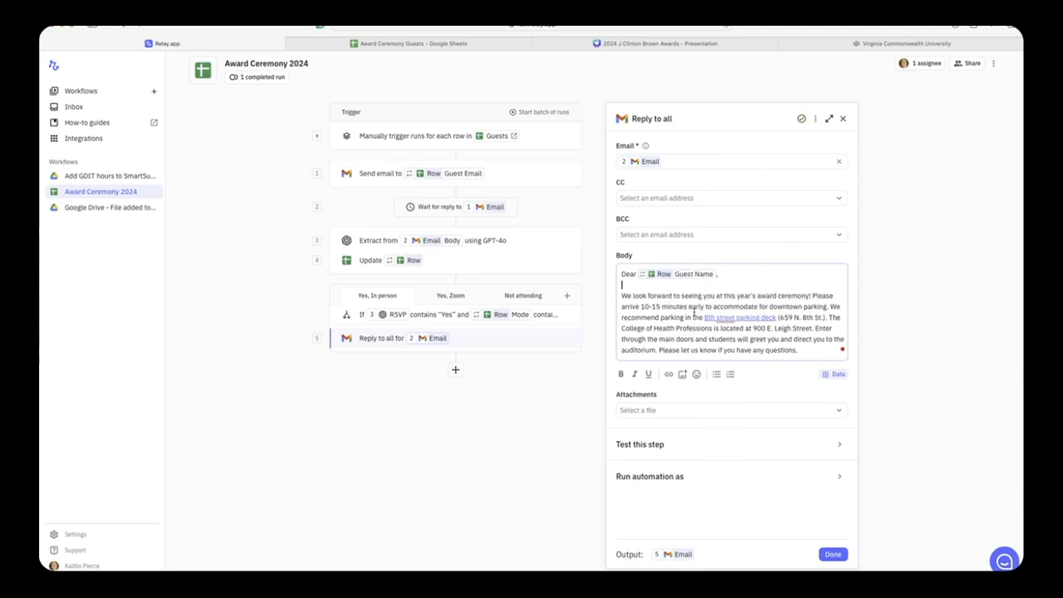
# Test the 8th street parking deck link in the body, close the campus map and finish the "Yes, In person" reply step.
pyautogui.click(731, 318)
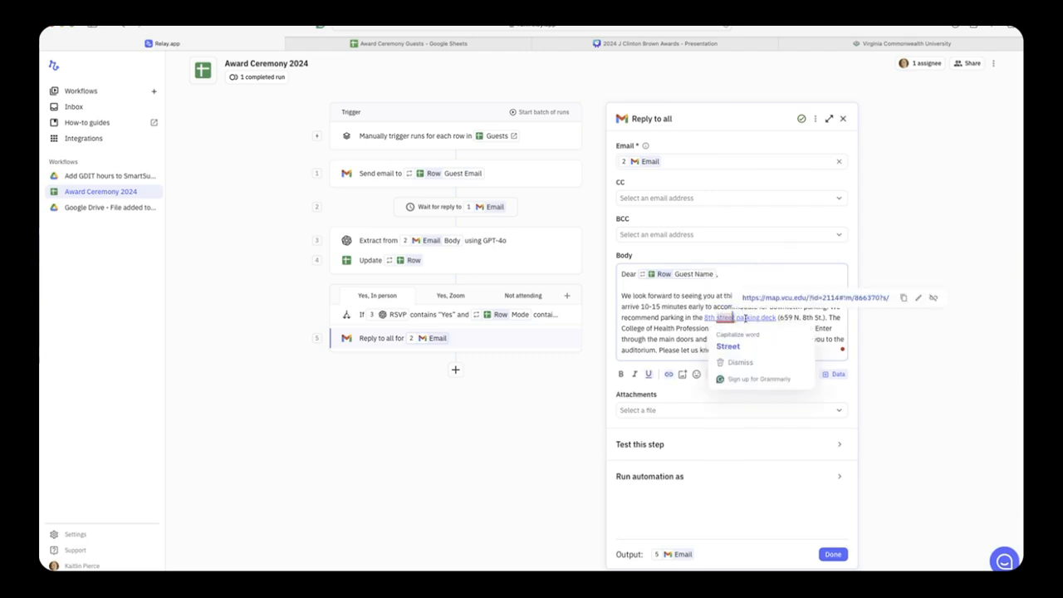
pyautogui.click(820, 297)
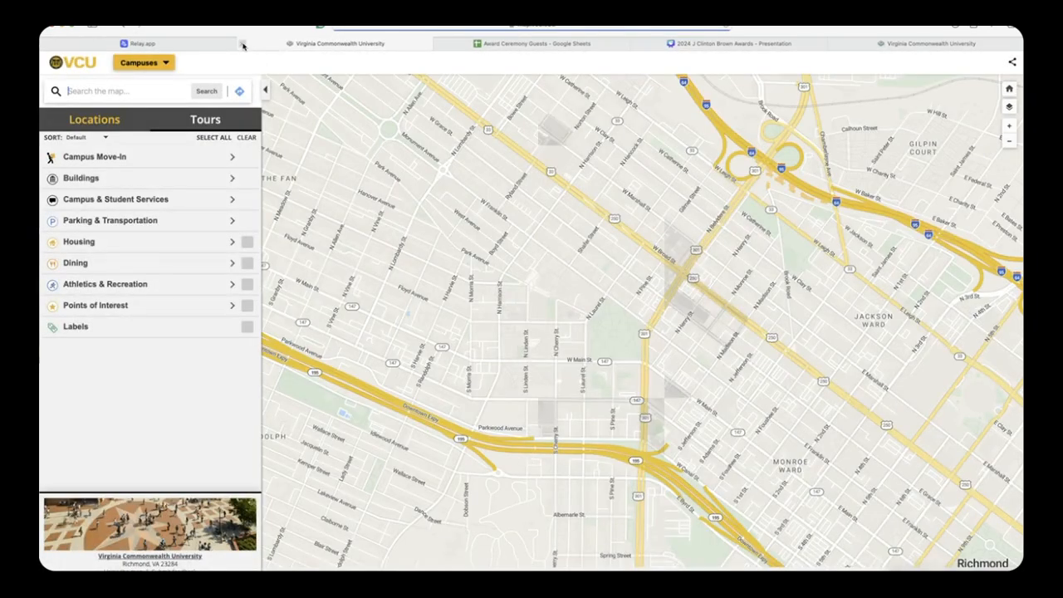
pyautogui.click(243, 44)
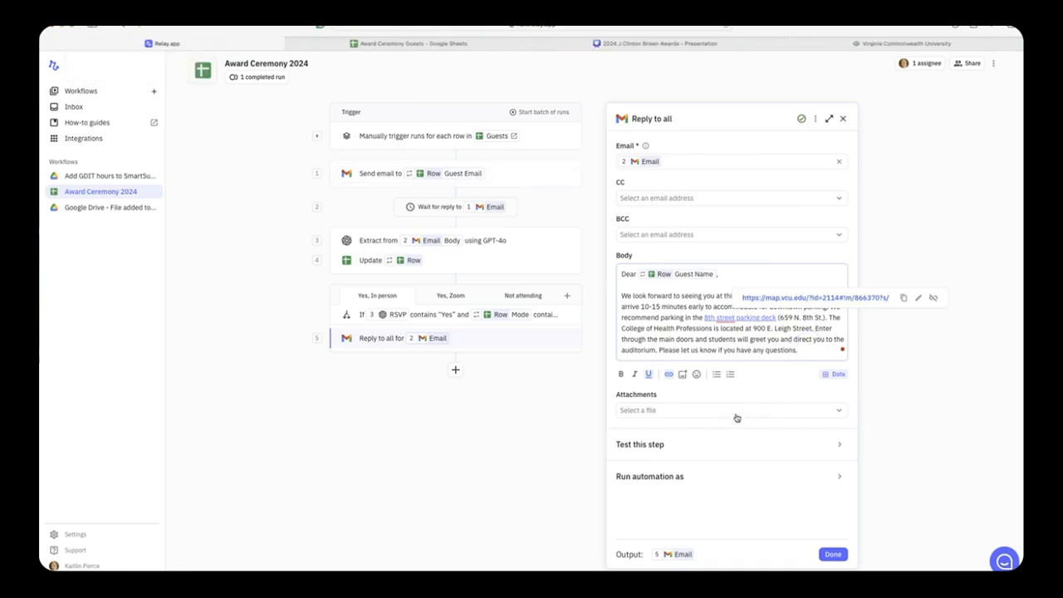
pyautogui.click(832, 554)
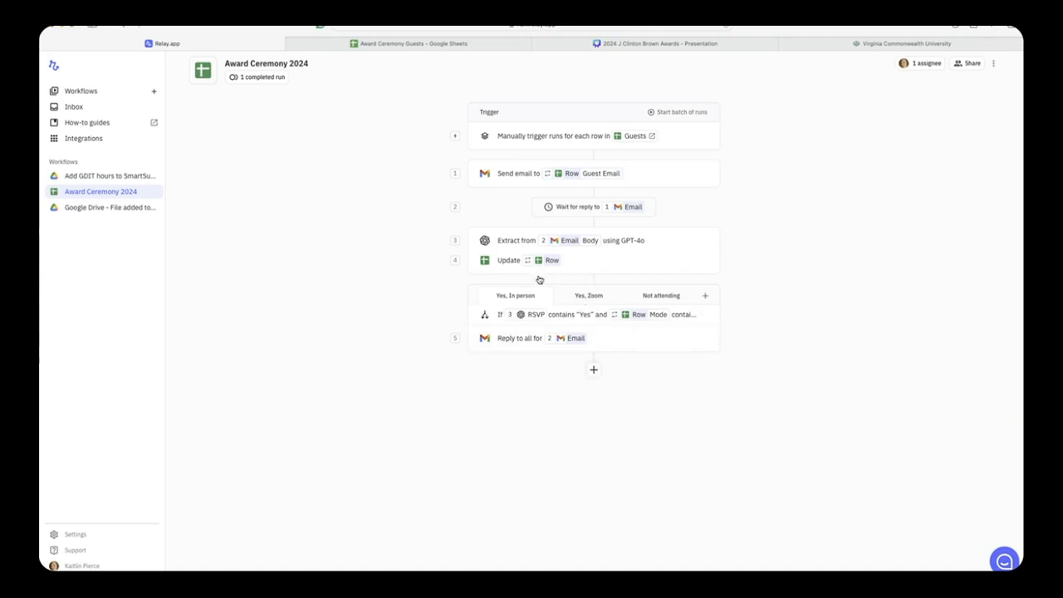
# Add a Gmail Reply to all step to the "Yes, Zoom" path, replying to the email from step 2, and start its body.
pyautogui.click(588, 296)
pyautogui.click(593, 338)
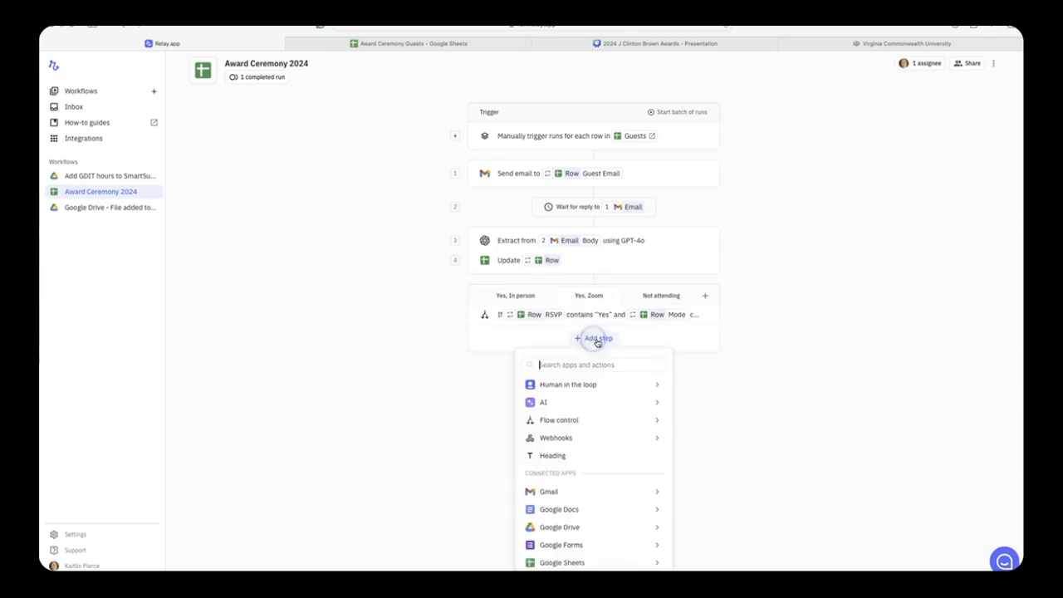
pyautogui.moveTo(620, 419)
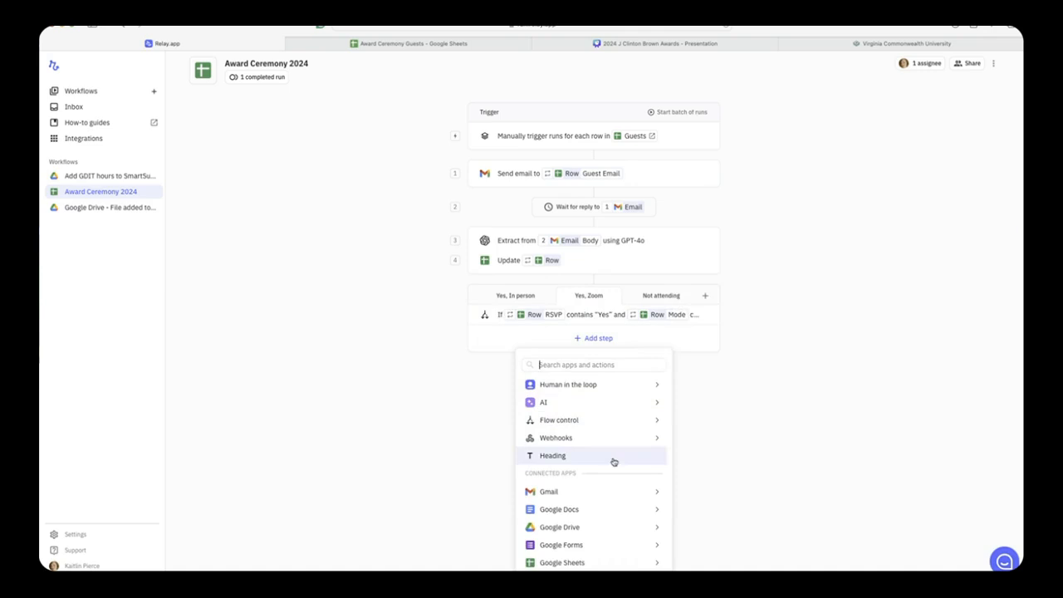
pyautogui.moveTo(623, 493)
pyautogui.click(712, 349)
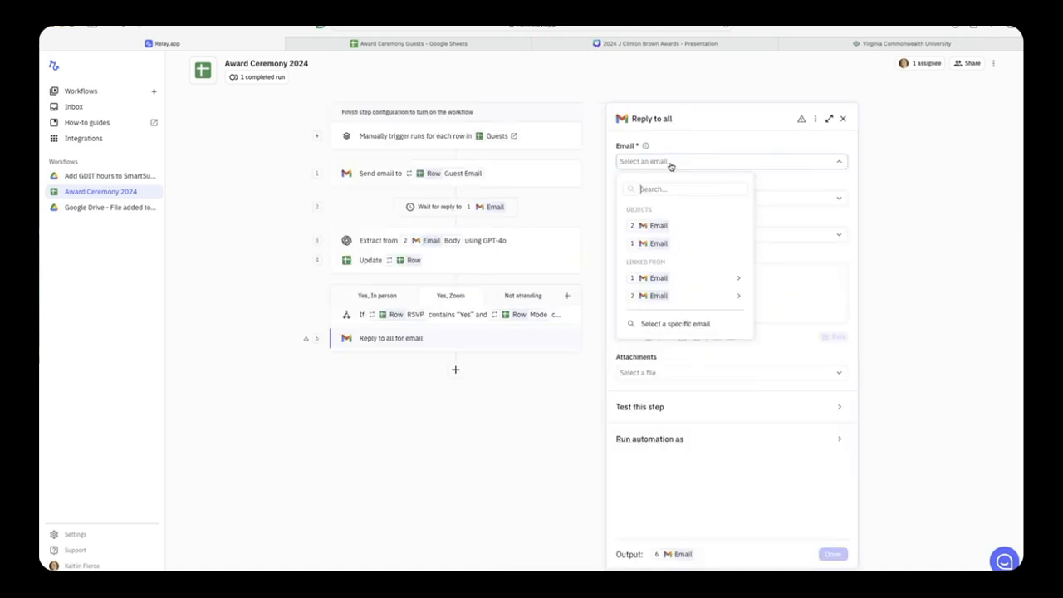
pyautogui.click(674, 228)
pyautogui.click(655, 283)
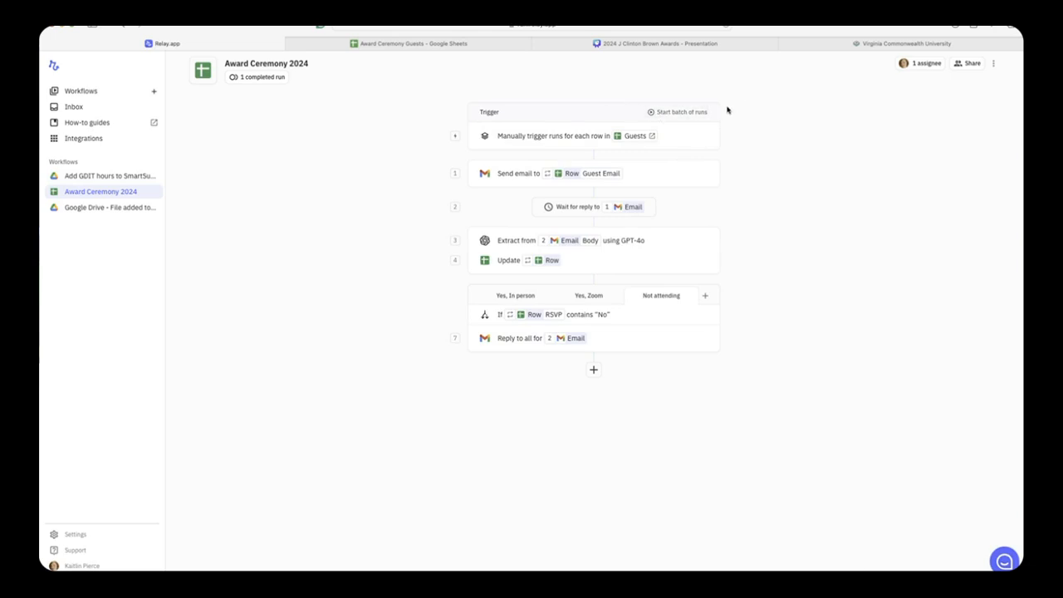
# Start a manual batch of workflow runs for all matching rows.
pyautogui.click(657, 112)
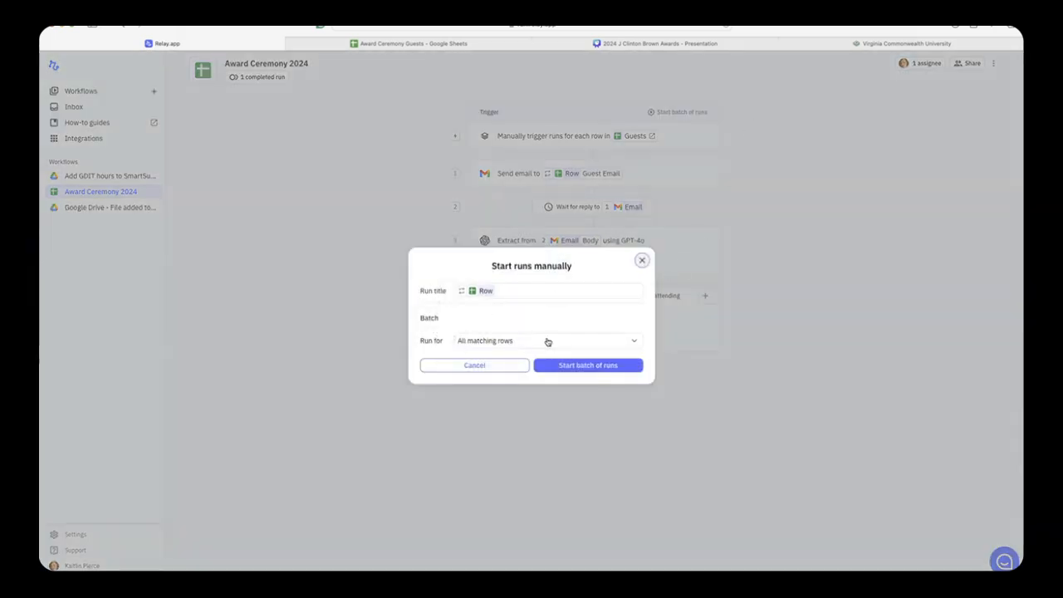
pyautogui.click(635, 342)
pyautogui.click(636, 341)
pyautogui.click(599, 367)
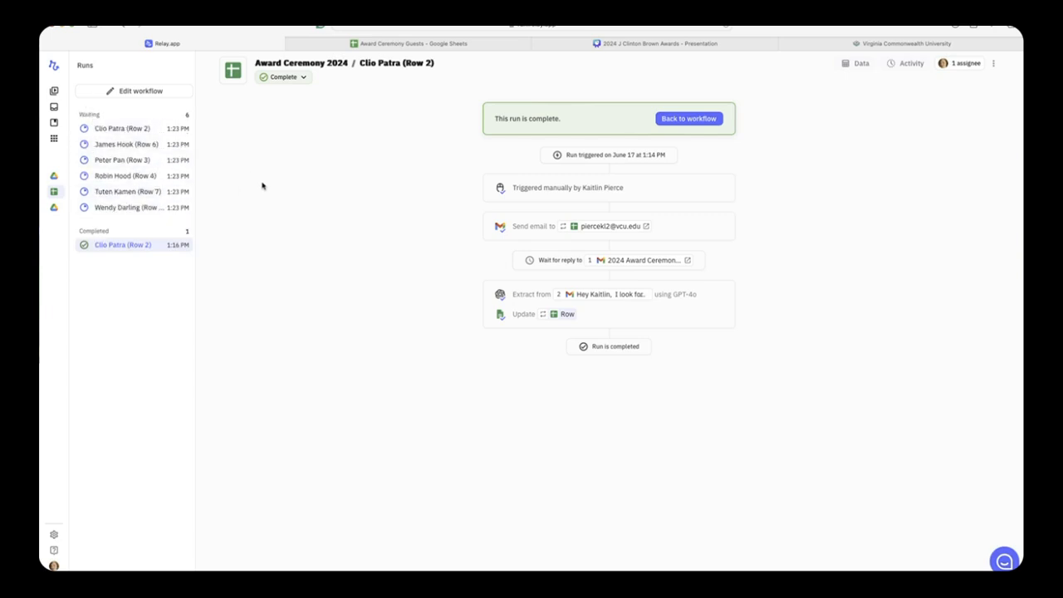
# Switch to Gmail, refresh the messages and open the new award ceremony invitation addressed to the row 3 guest.
pyautogui.click(739, 581)
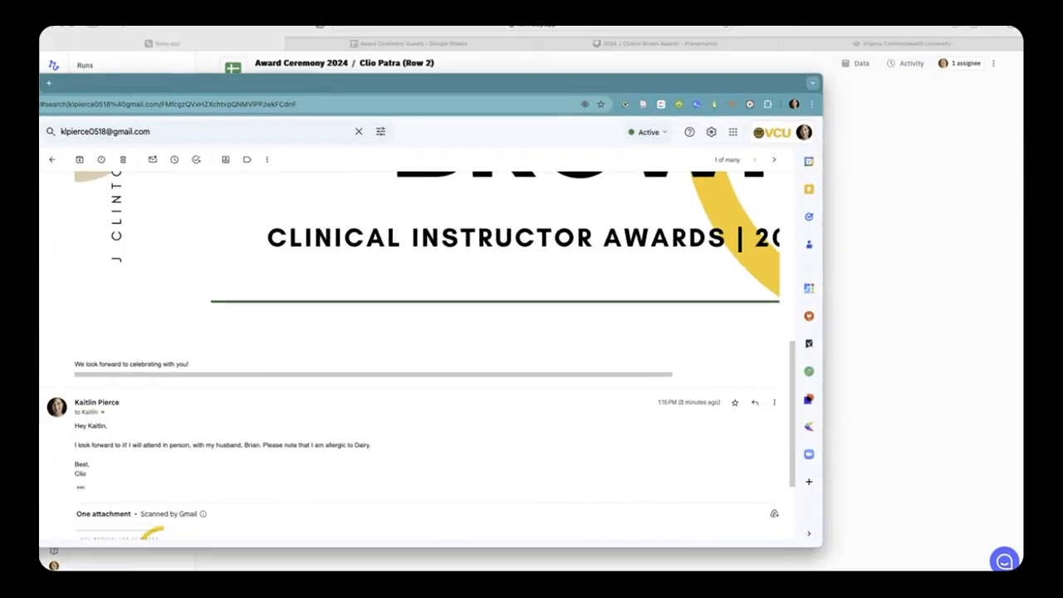
pyautogui.click(51, 159)
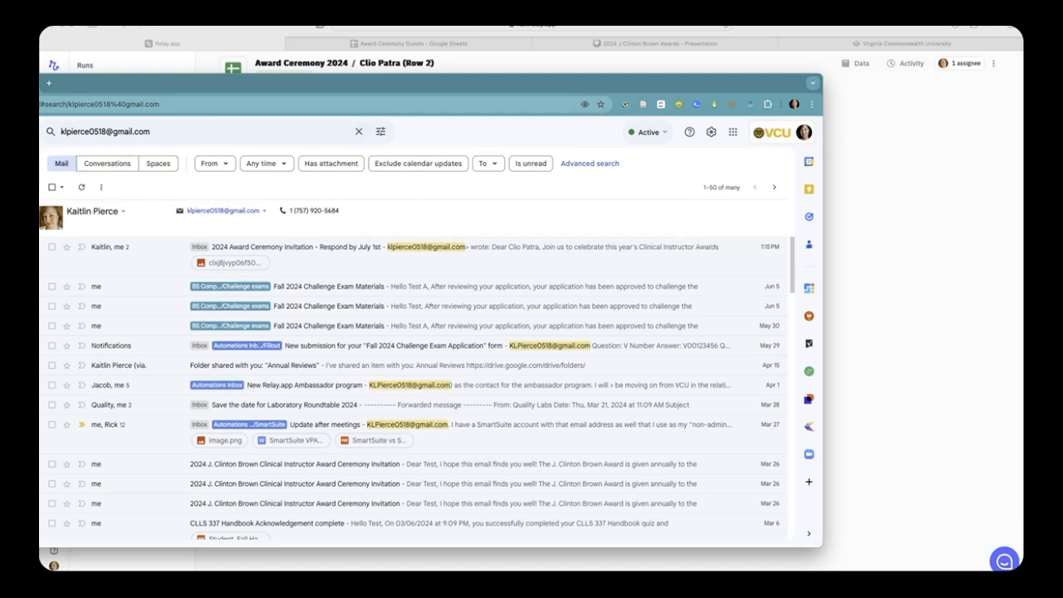
pyautogui.press('super+r')
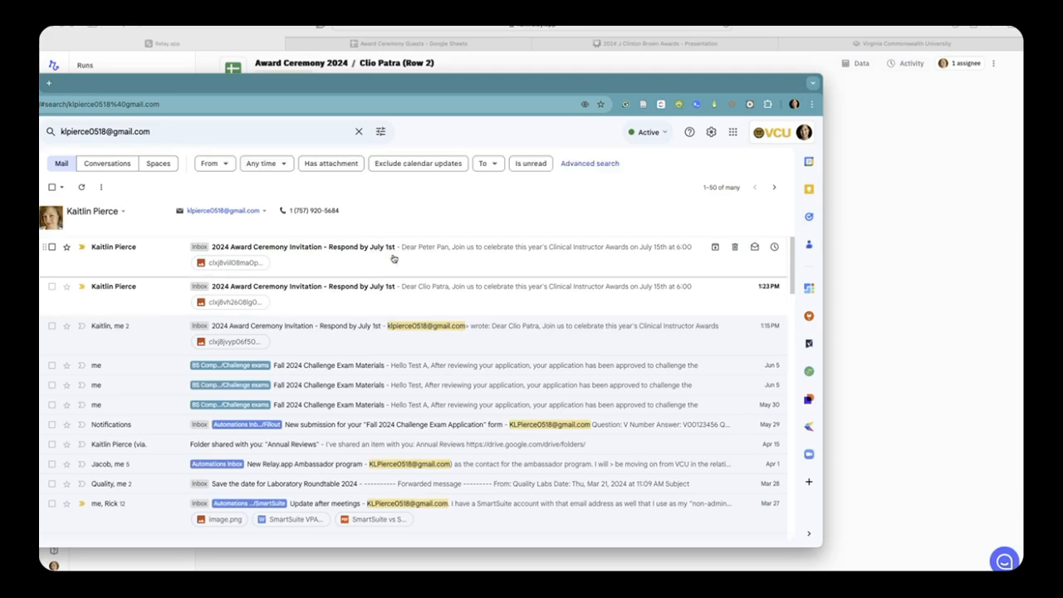
pyautogui.click(387, 258)
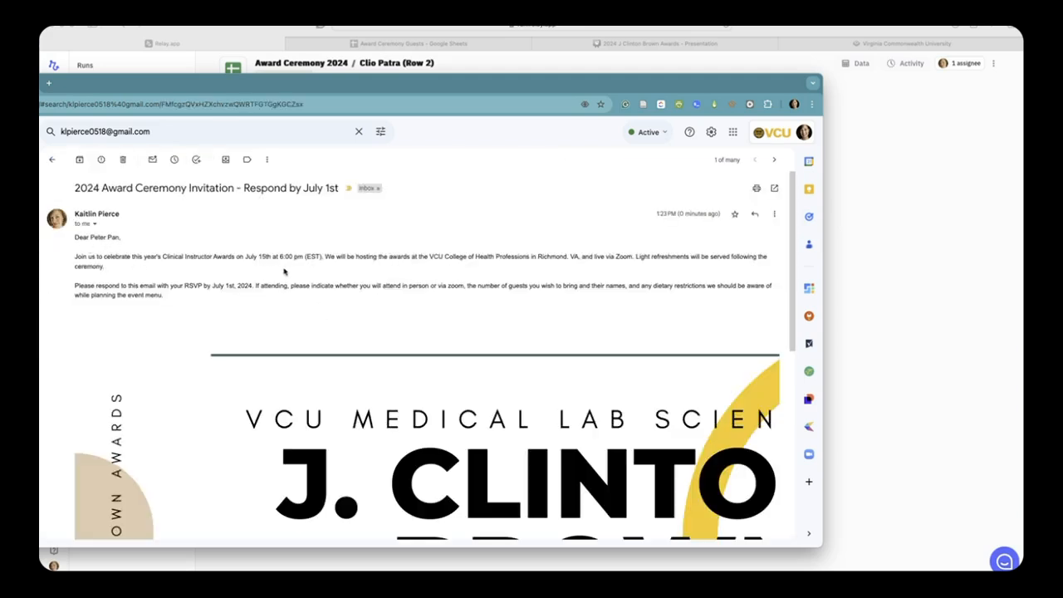
# Reply to the invitation saying the guest will attend via zoom, comes alone and has no dietary issues, and send it.
pyautogui.scroll(-10, 349, 306)
pyautogui.click(100, 486)
pyautogui.write('Thank you. I will attend via zoom as I cannot make it in person. It will')
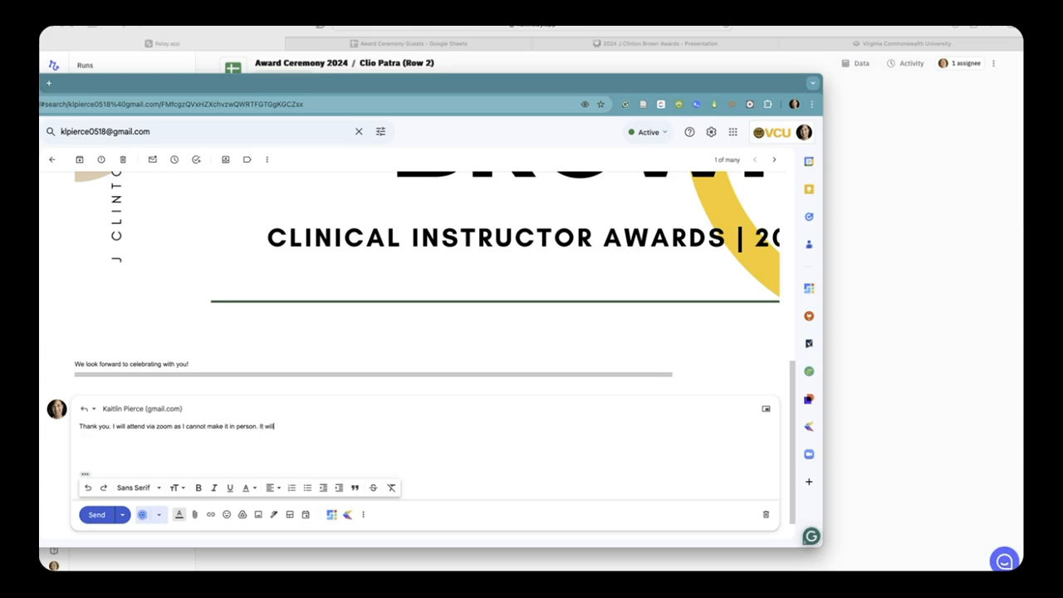
pyautogui.write('just be me :-)')
pyautogui.press('Return')
pyautogui.write('No dietary issues,')
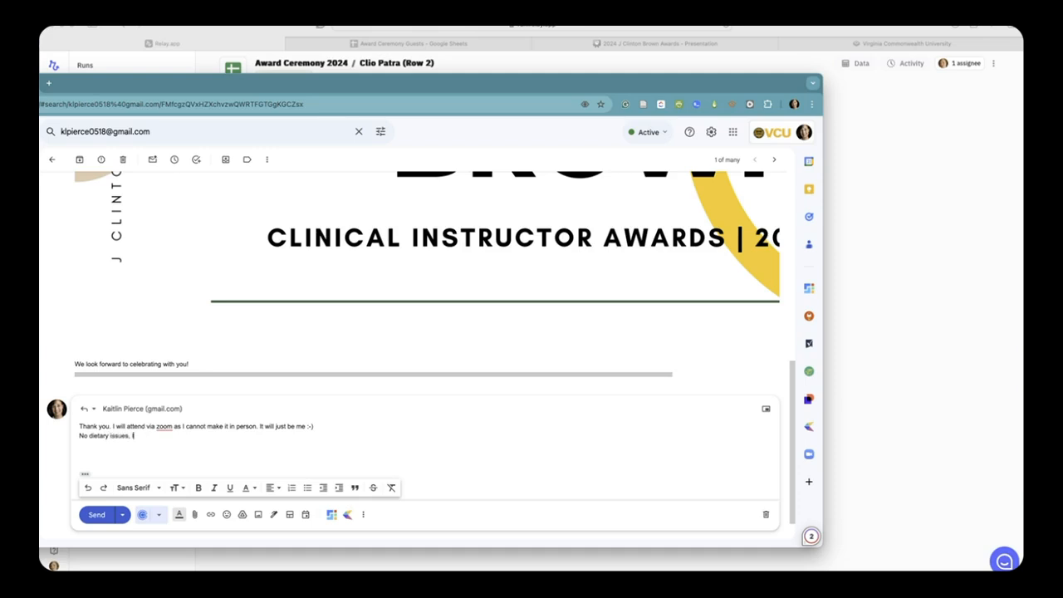
pyautogui.write(' I can eat anything!')
pyautogui.click(92, 517)
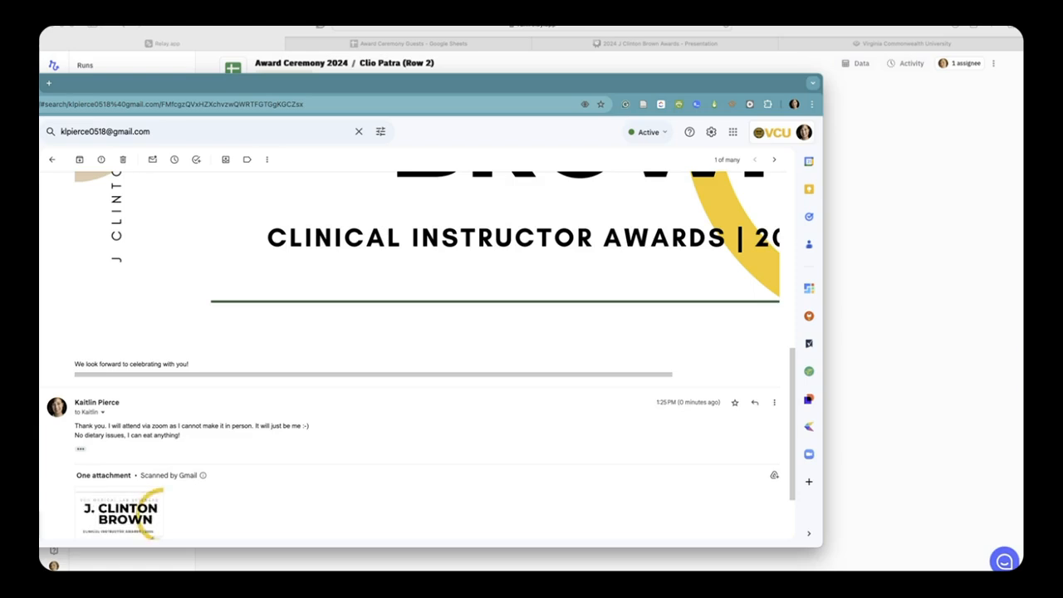
# Return to Relay.app, open the waiting row 3 run and have its wait-for-reply step check for the reply.
pyautogui.press('super+m')
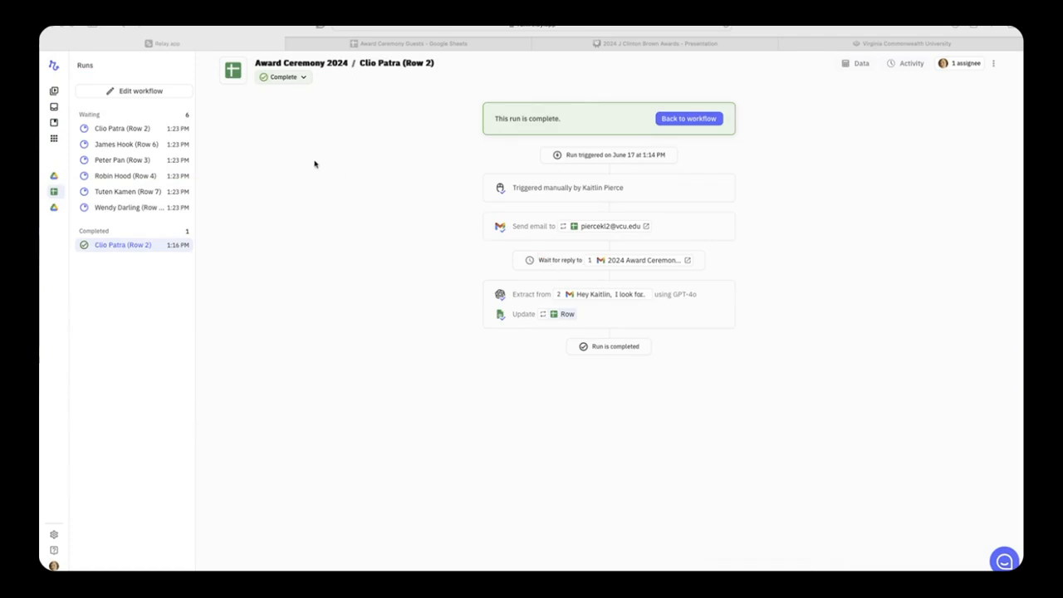
pyautogui.click(113, 162)
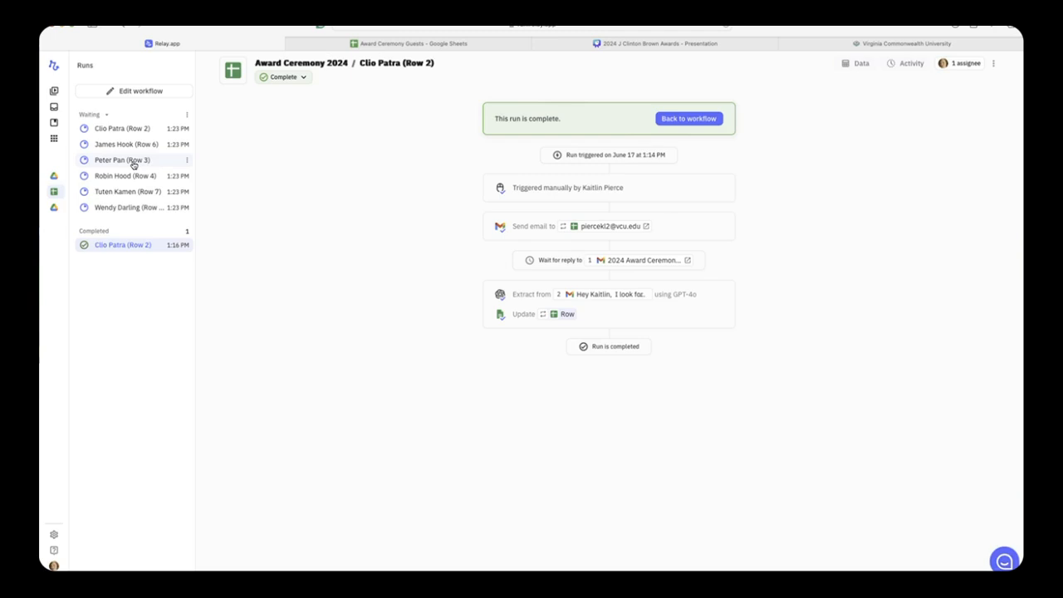
pyautogui.click(133, 163)
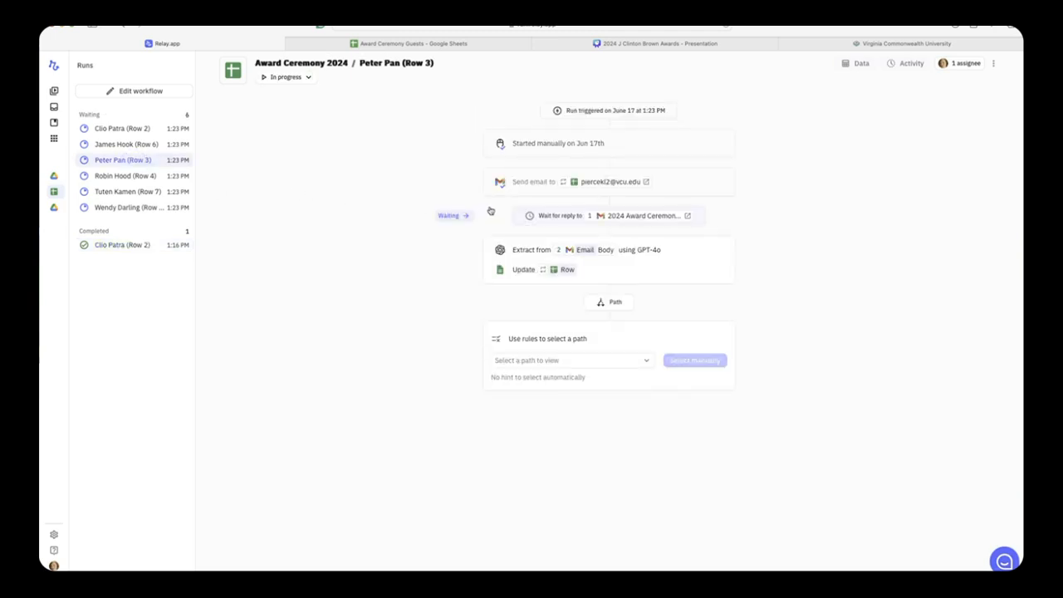
pyautogui.click(564, 220)
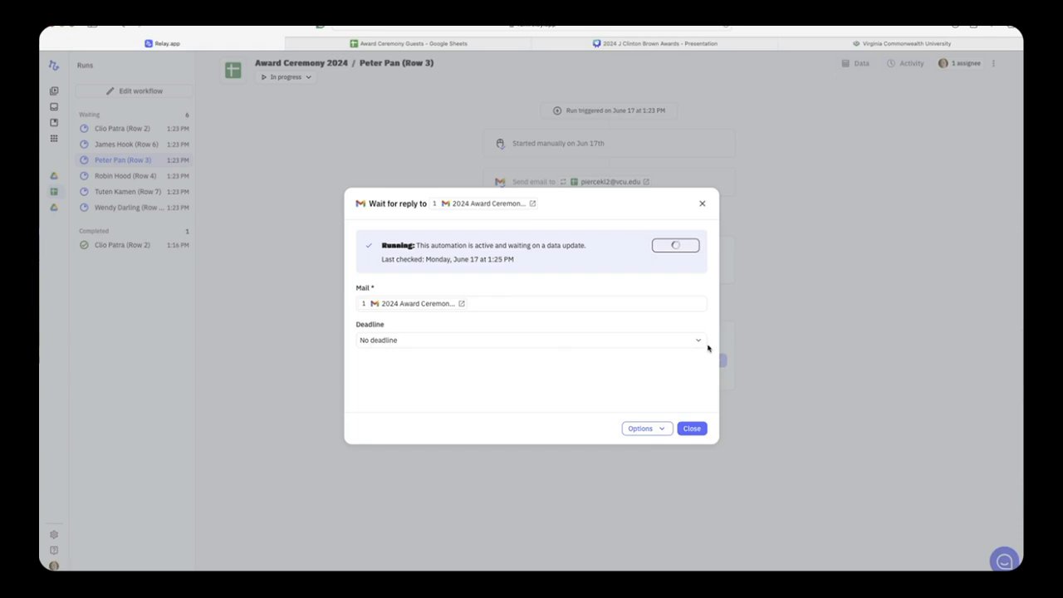
pyautogui.click(693, 428)
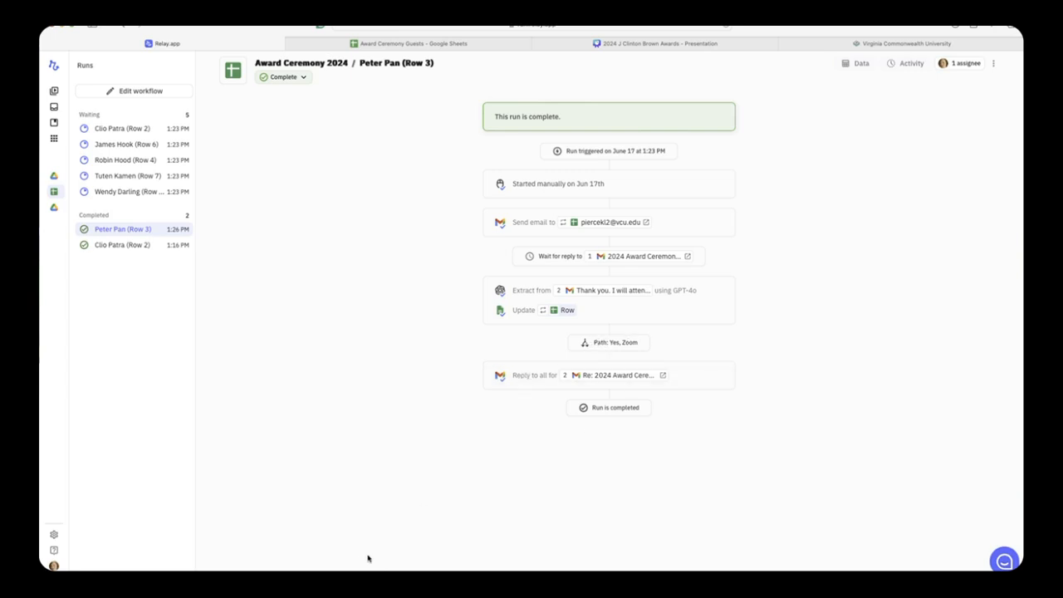
# Check the mail app for the automatic Zoom attendance response sent to the row 3 guest, and leave the mail window.
pyautogui.click(166, 570)
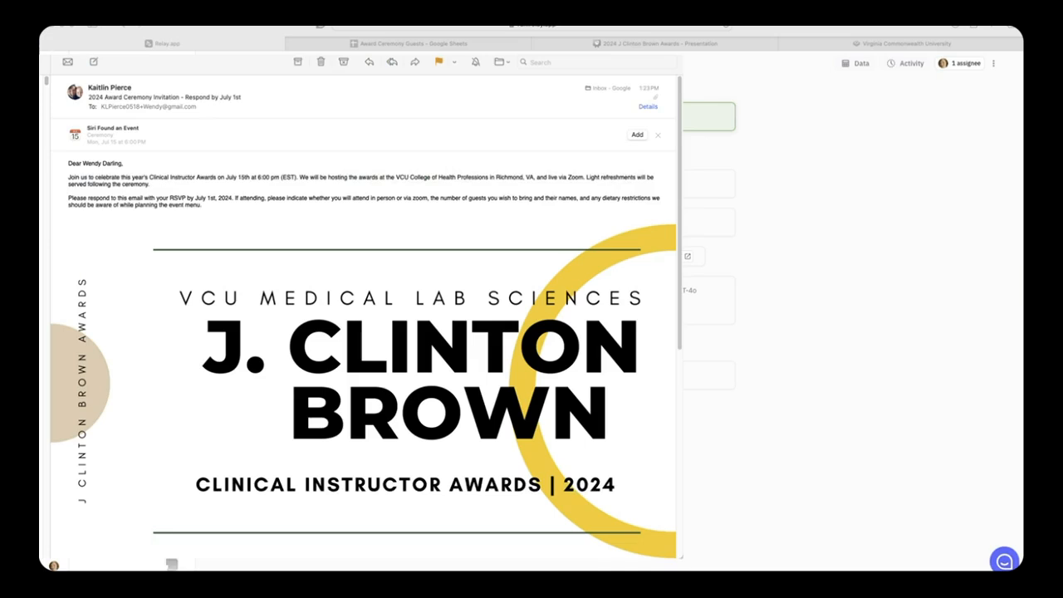
pyautogui.click(43, 187)
pyautogui.scroll(1, 135, 224)
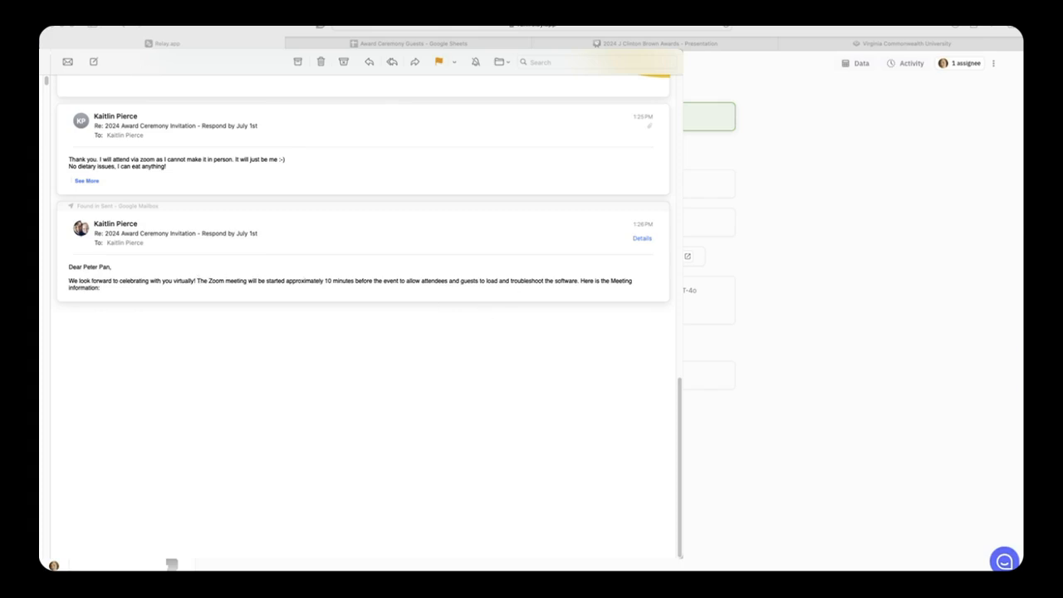
pyautogui.press('Escape')
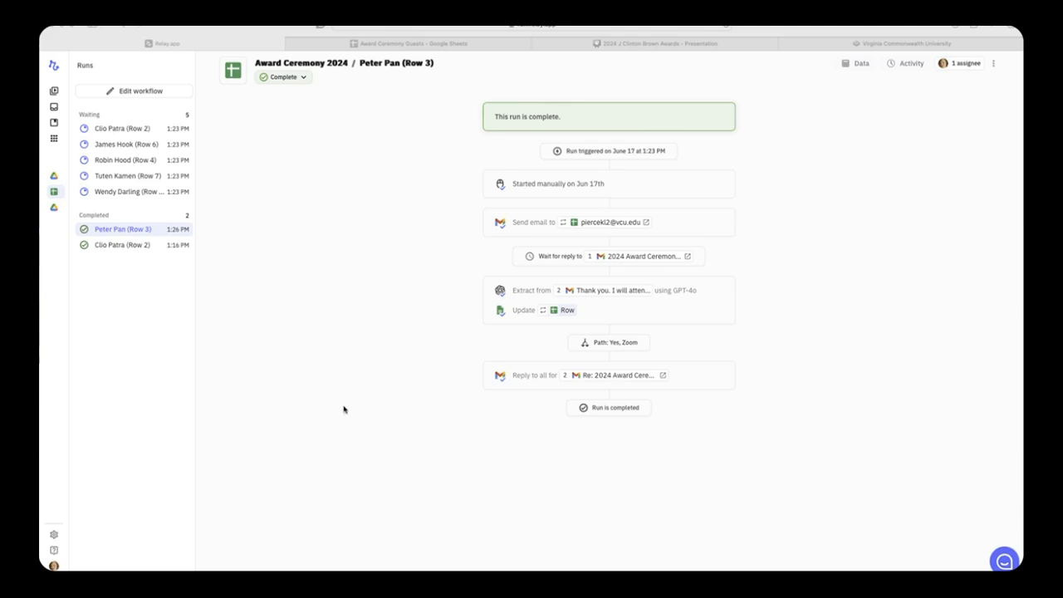
# Review the RSVP details in rows 2 and 3 of the guest spreadsheet at 125% zoom, highlighting A2:H3.
pyautogui.click(455, 45)
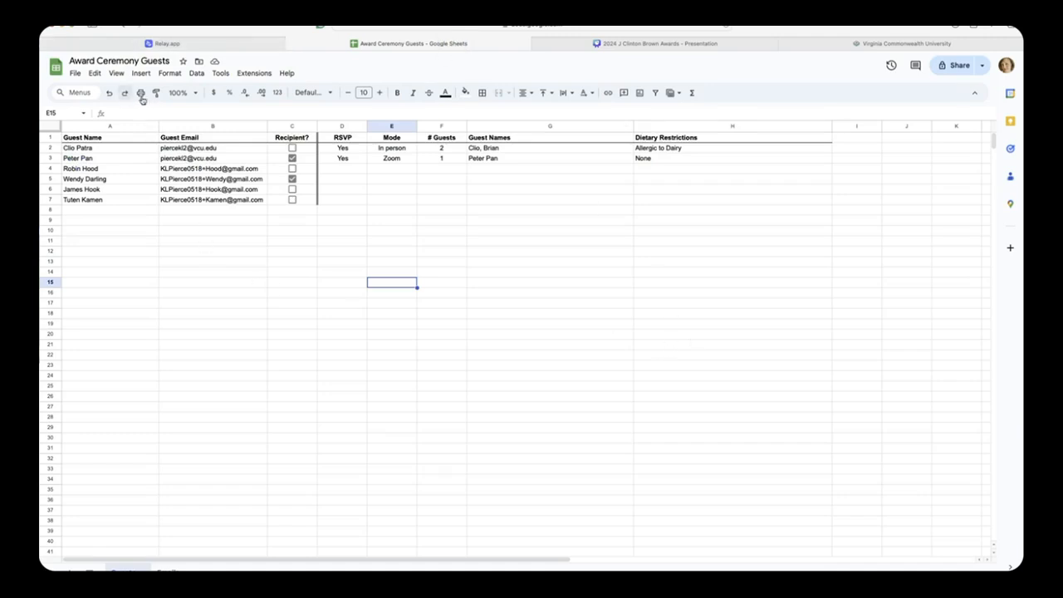
pyautogui.click(180, 92)
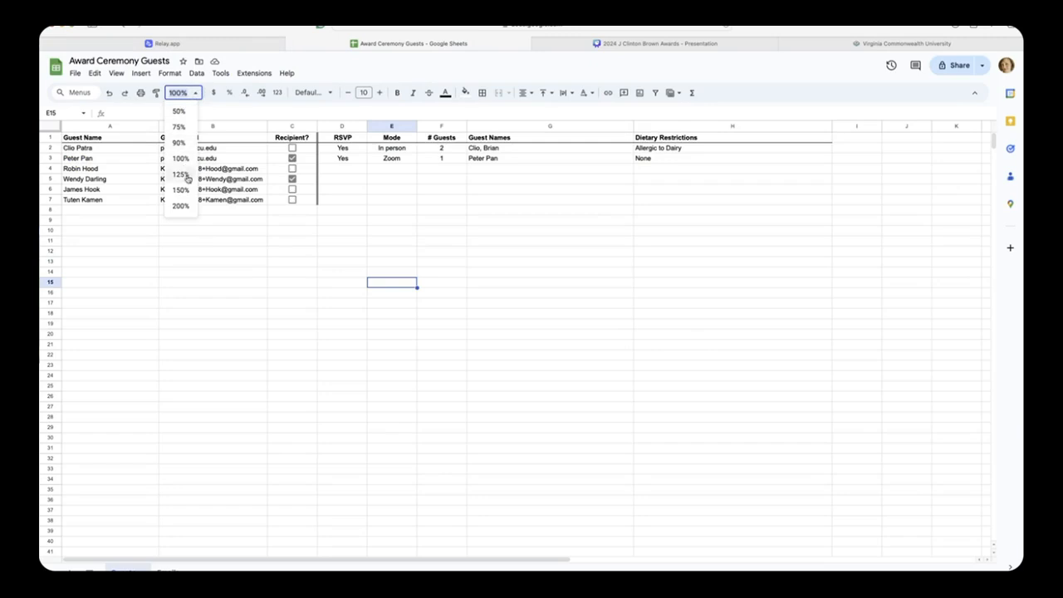
pyautogui.click(180, 174)
pyautogui.click(498, 221)
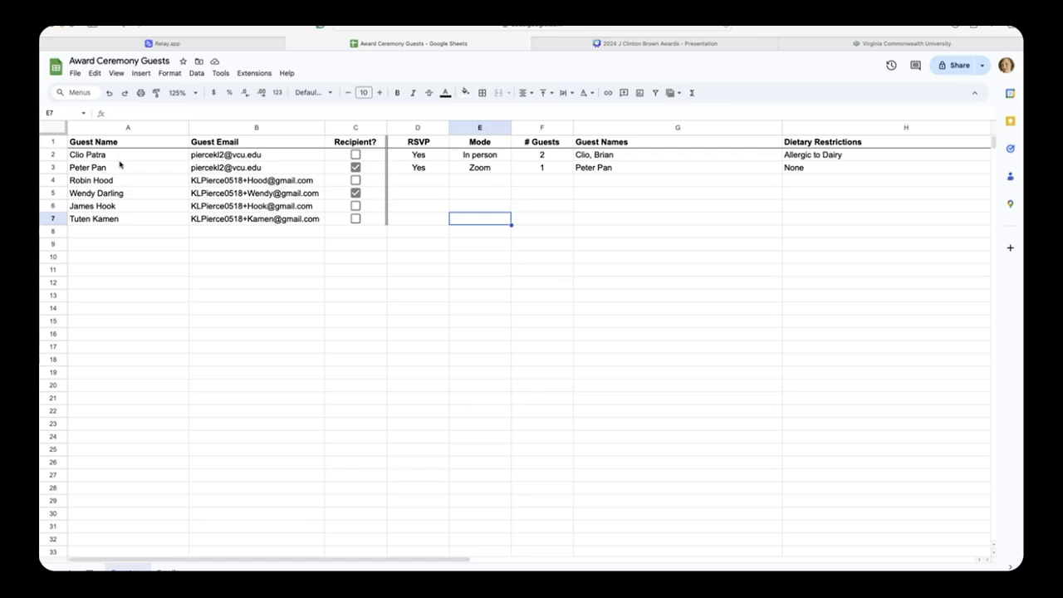
pyautogui.moveTo(130, 161); pyautogui.dragTo(864, 172)
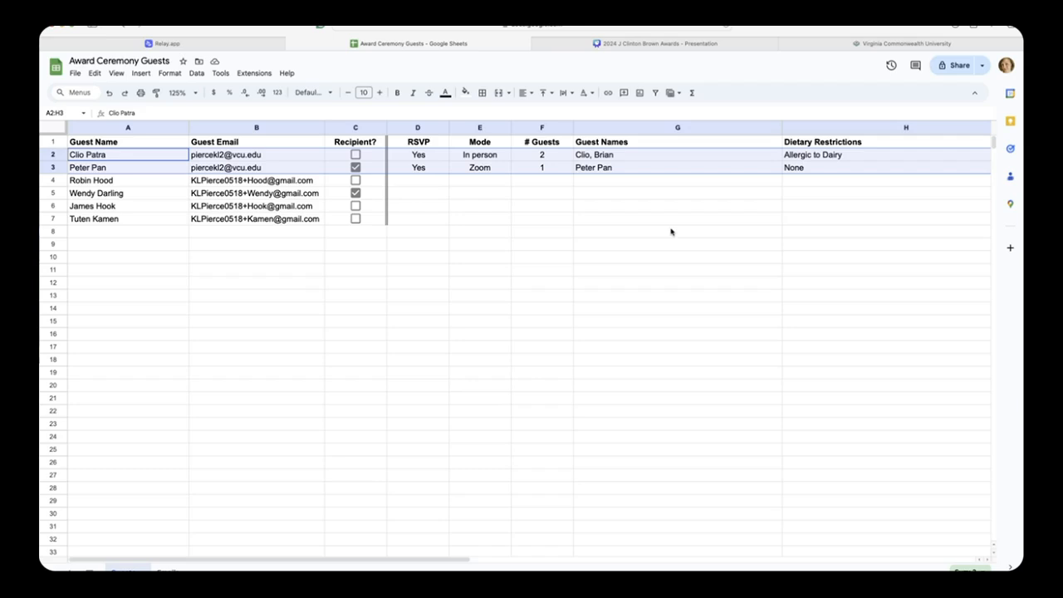
# Switch back to Relay.app and reopen the Award Ceremony 2024 workflow for editing.
pyautogui.click(246, 48)
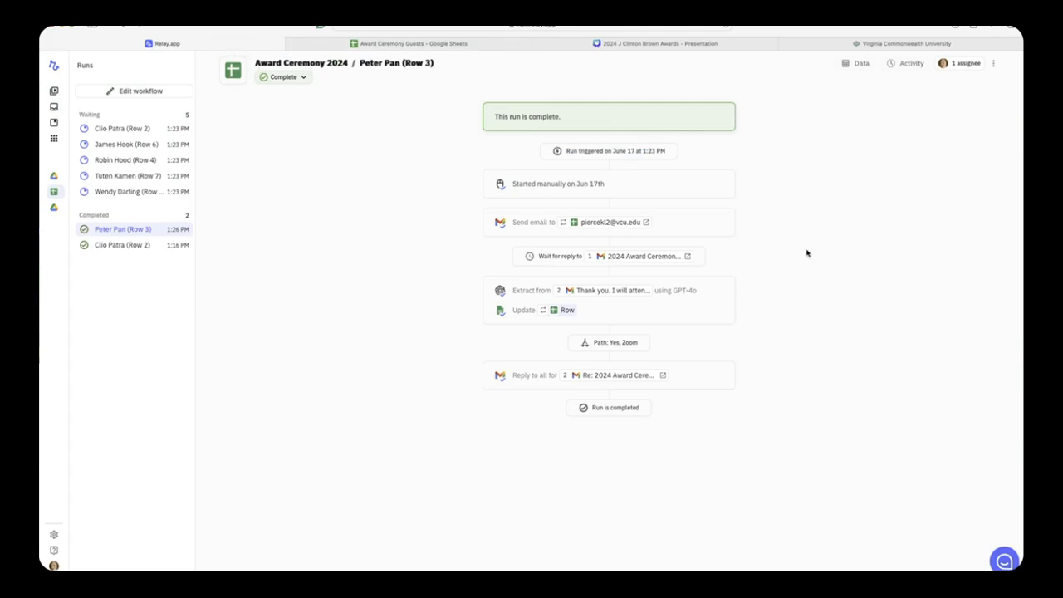
pyautogui.click(128, 93)
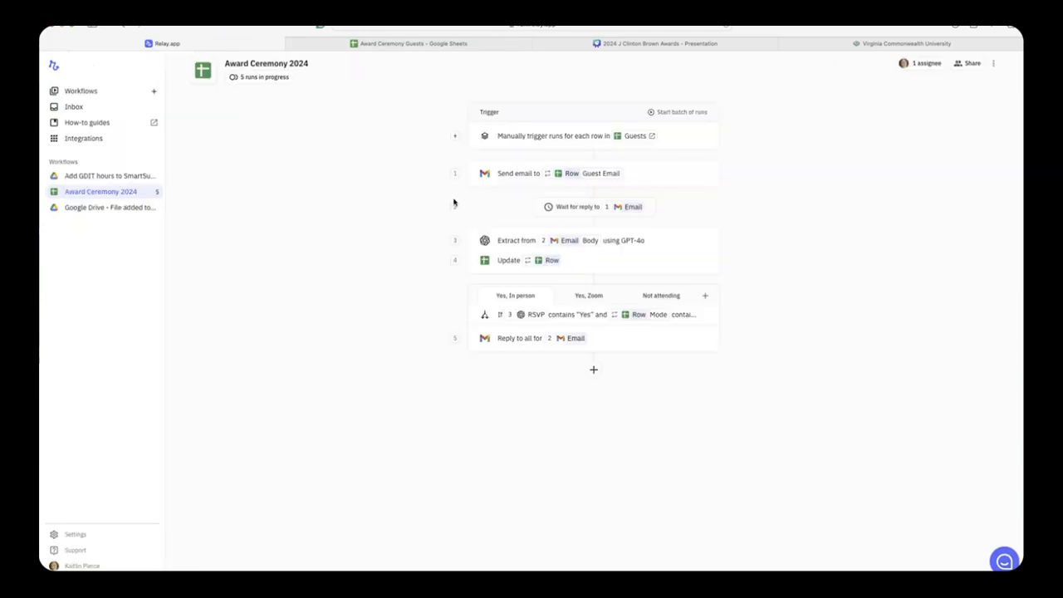